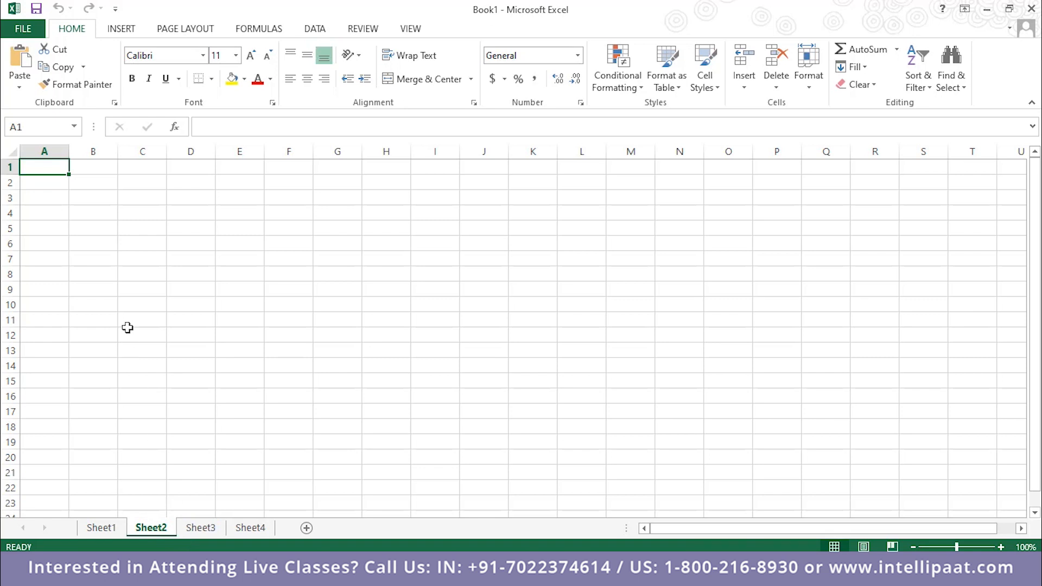
- Enter "Notes Example" in cell A3 of Sheet1
left_click(101, 528)
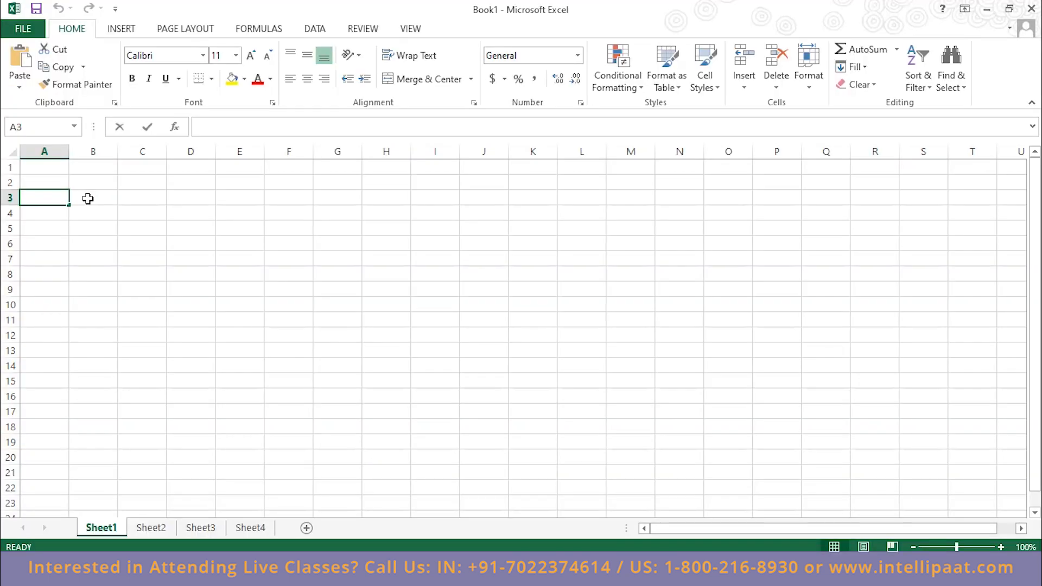
type("Notes Example")
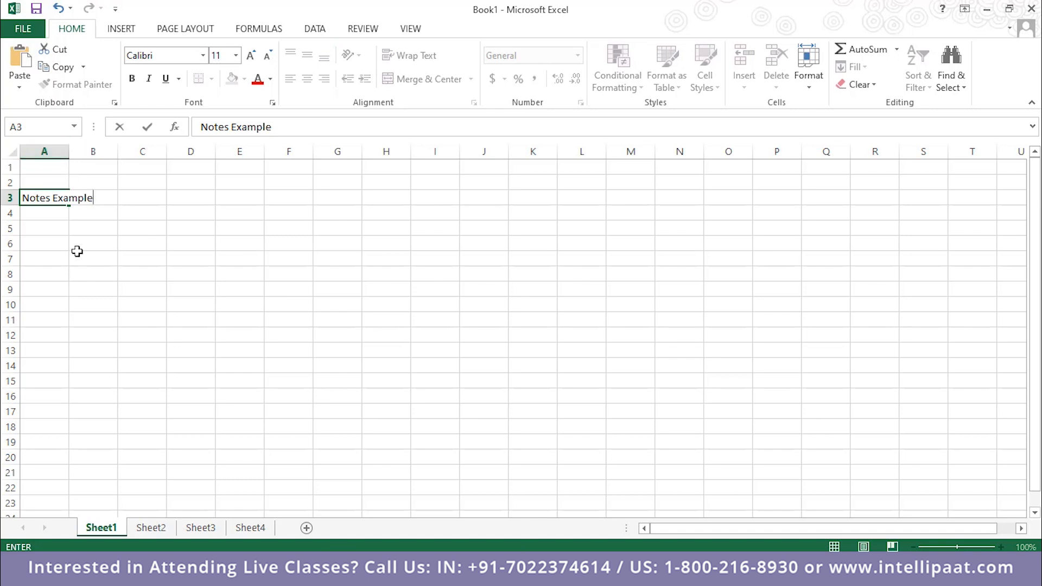
key("Return")
- Widen column A so the text in A3 fits, and centre that text horizontally
left_click(60, 197)
left_click_drag(69, 152, 117, 151)
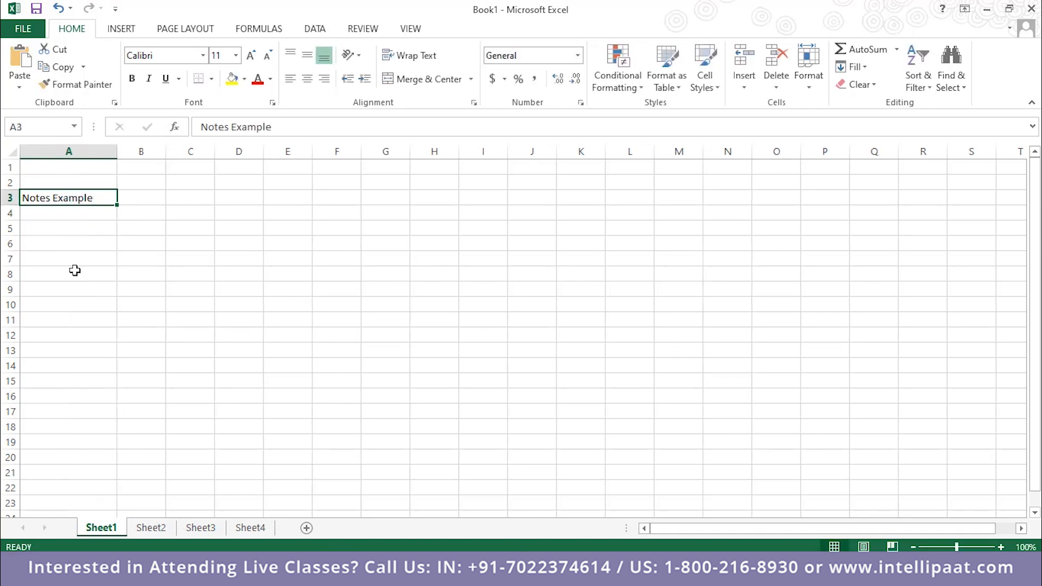
left_click(308, 78)
left_click(190, 258)
- Insert a comment on cell A3 reading "We are learning MS Excel Questions!"
left_click(86, 198)
left_click(121, 29)
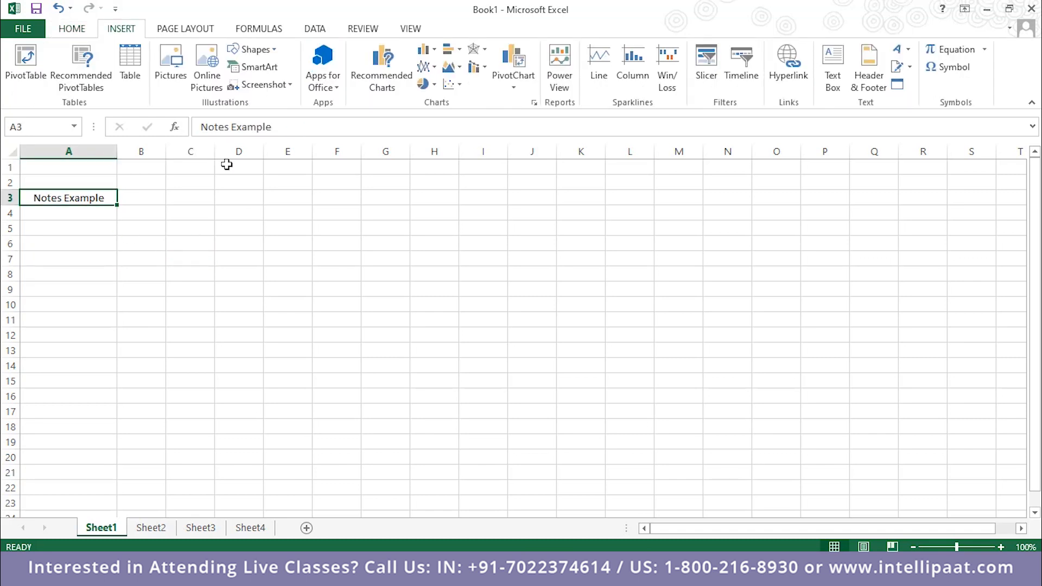
right_click(105, 201)
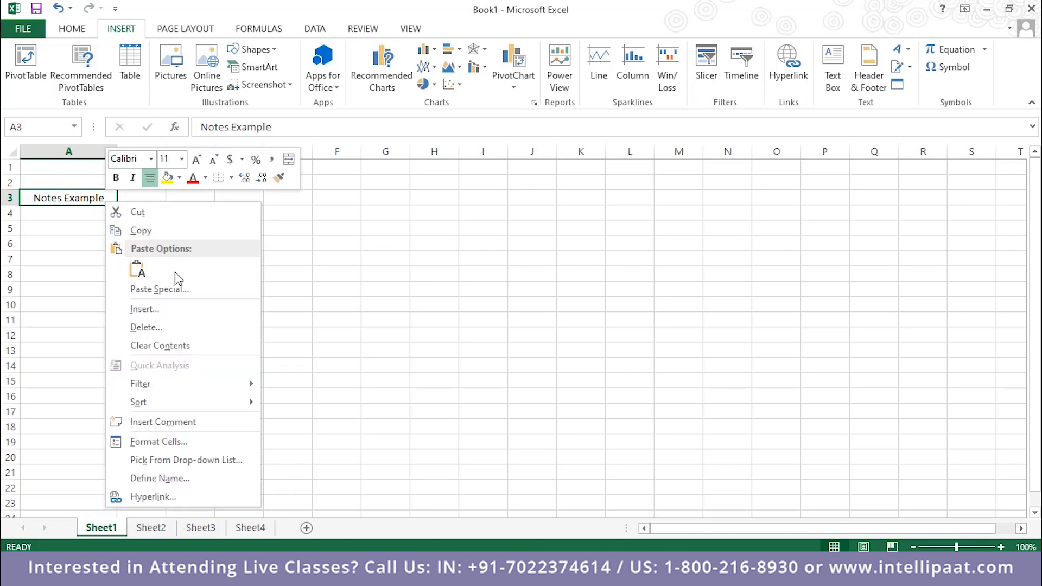
left_click(184, 422)
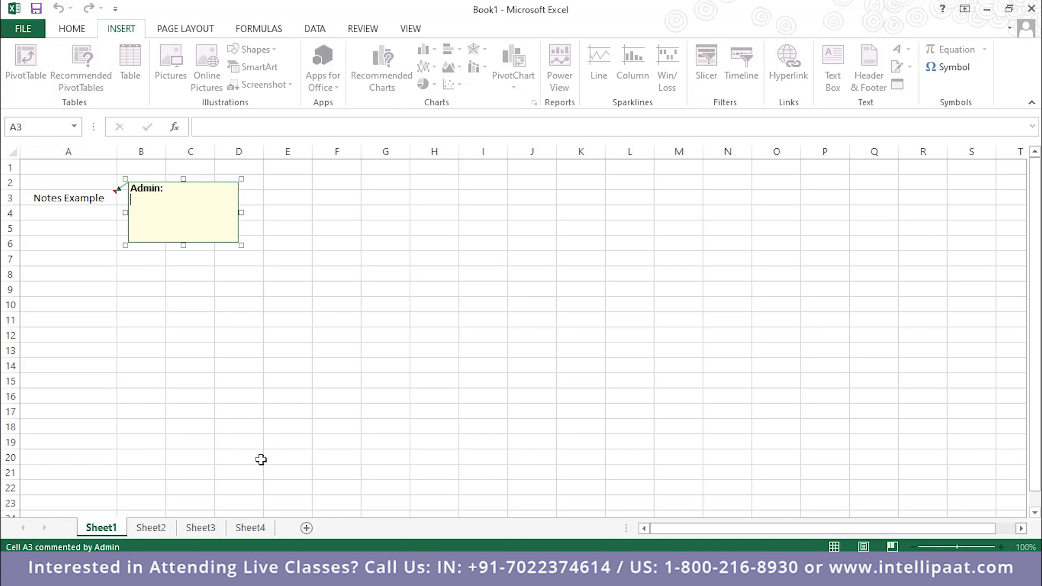
type("We are learning MS Excel Quest")
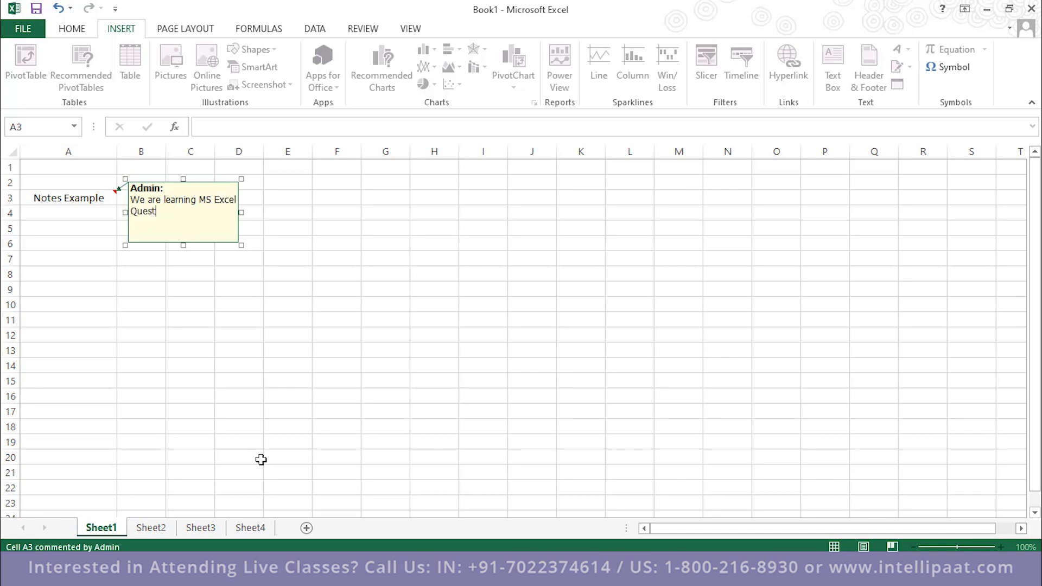
type("ions!")
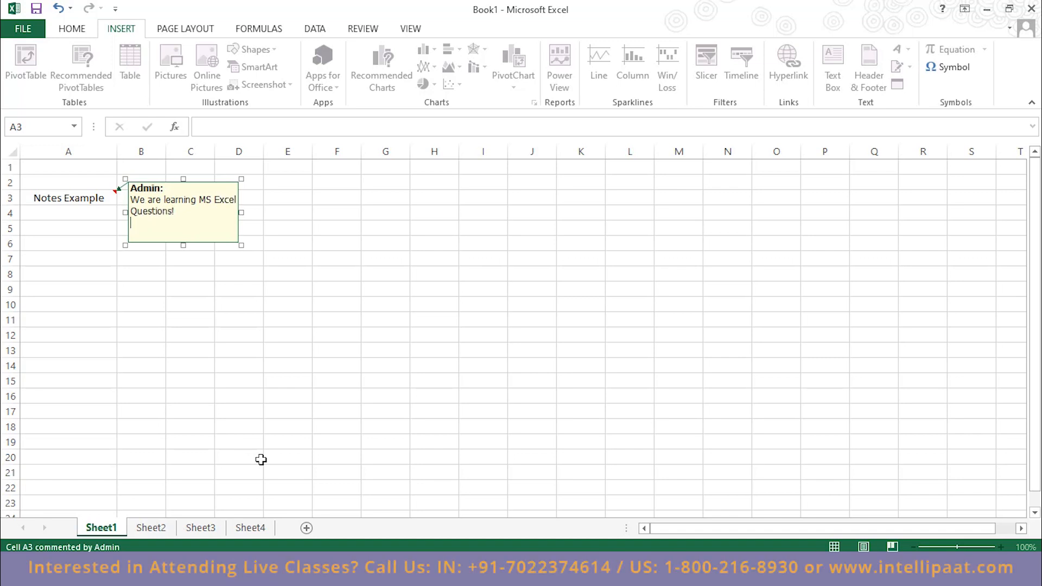
left_click(236, 303)
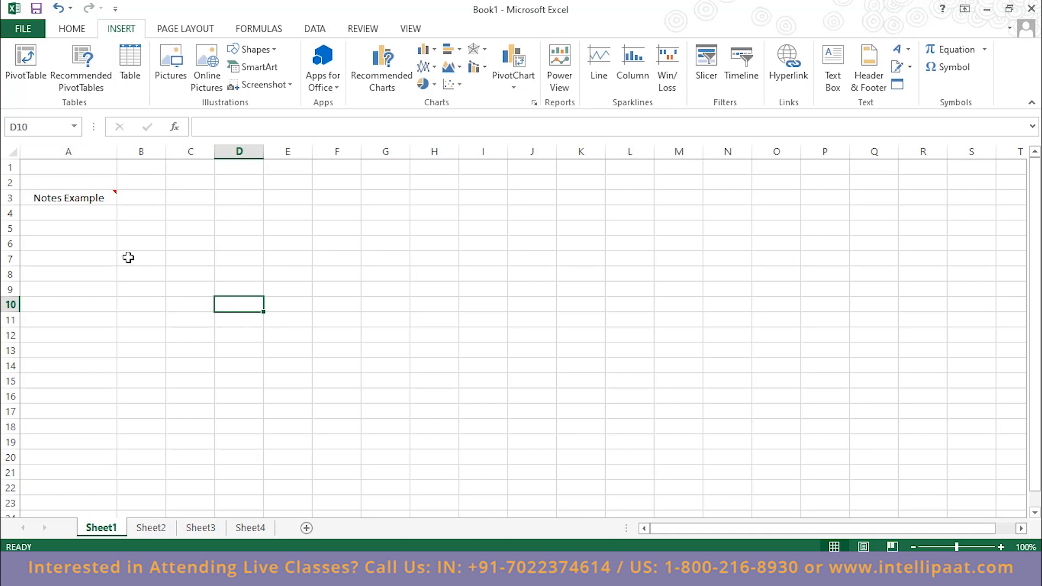
- Examine the comment attached to the "Notes Example" cell
left_click(102, 197)
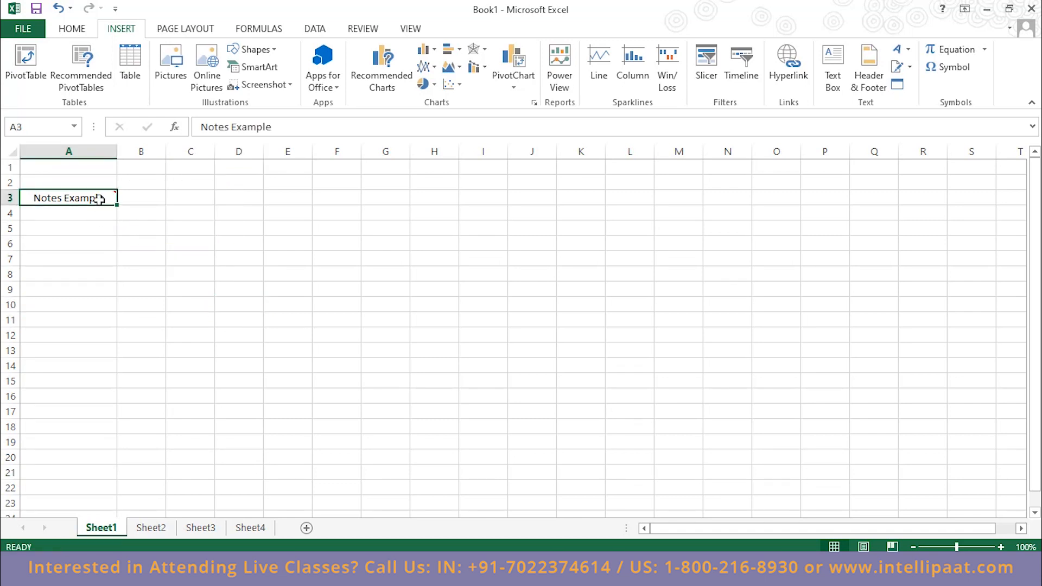
mouse_move(98, 199)
left_click(146, 204)
left_click(137, 254)
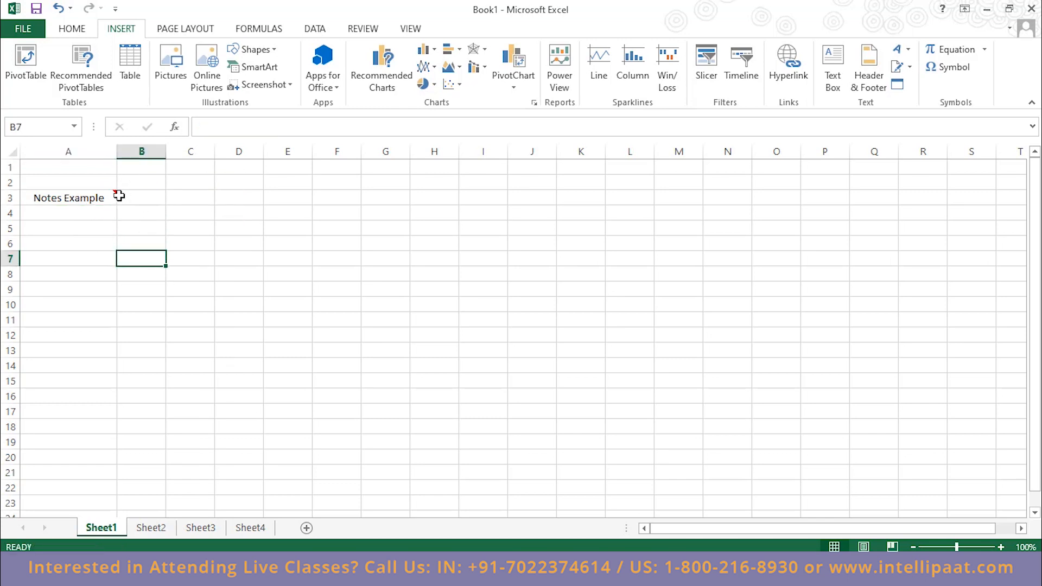
left_click(83, 195)
mouse_move(105, 202)
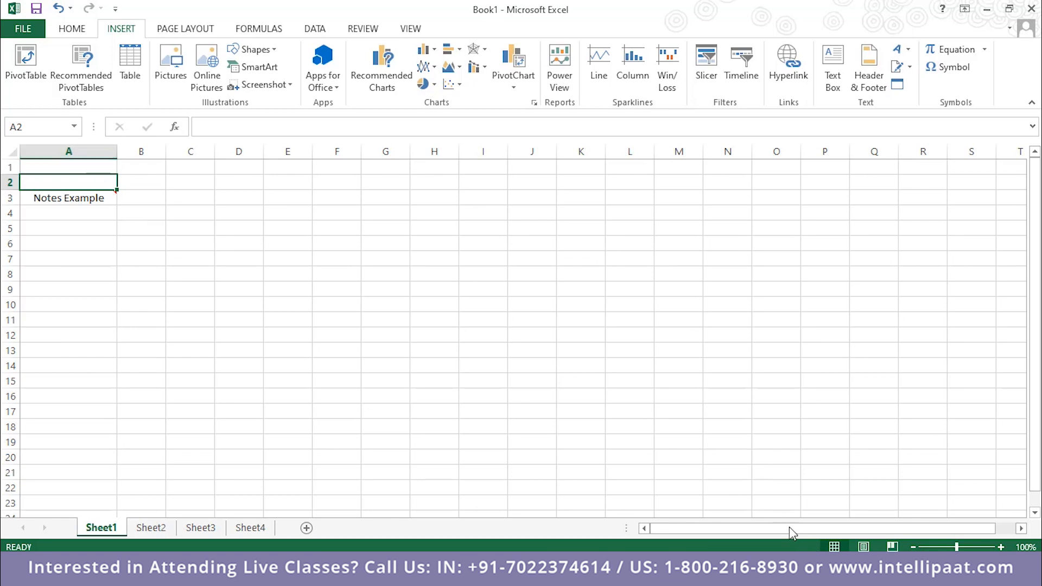
- Select cells A1, B1, C1, C6 and L13 in turn to examine their cell addresses
left_click_drag(792, 532, 535, 524)
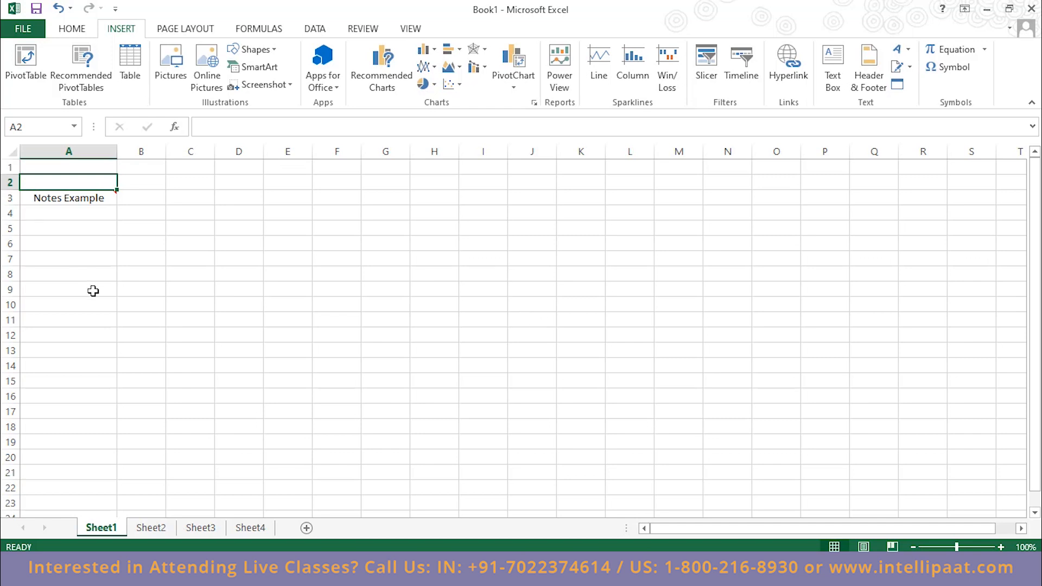
left_click(51, 169)
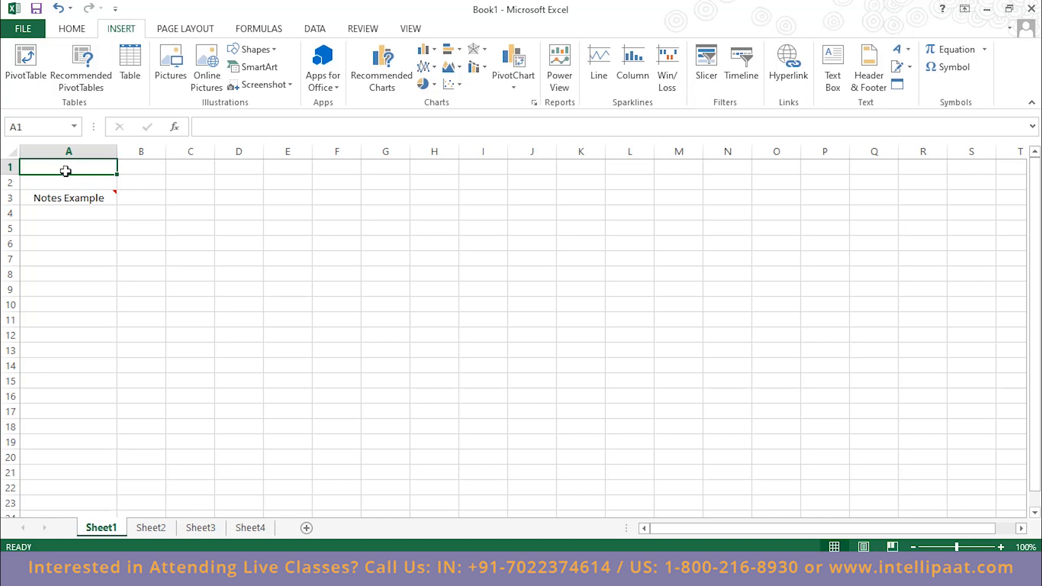
left_click(23, 127)
left_click(144, 169)
left_click(187, 168)
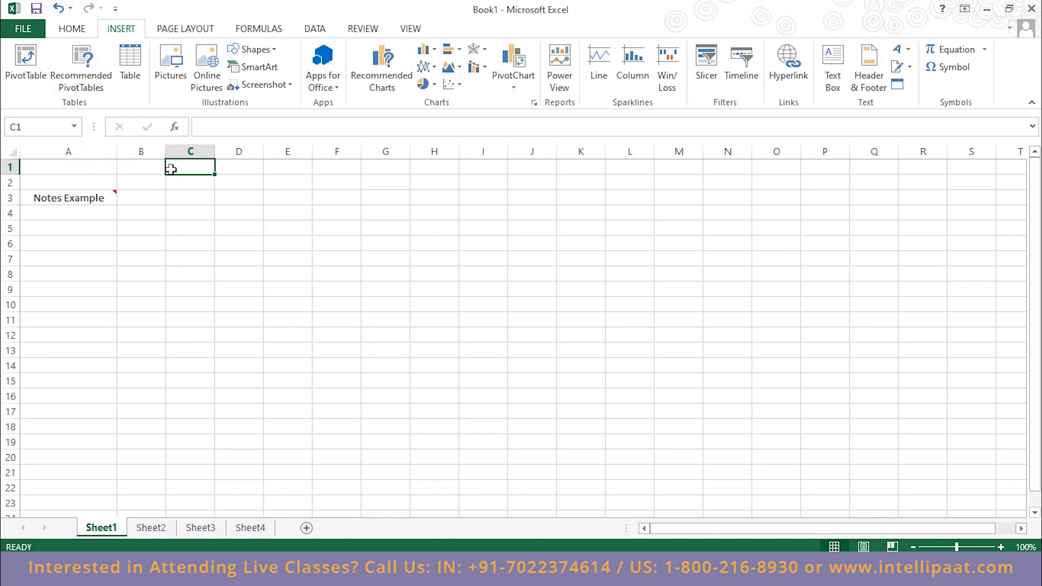
left_click(185, 243)
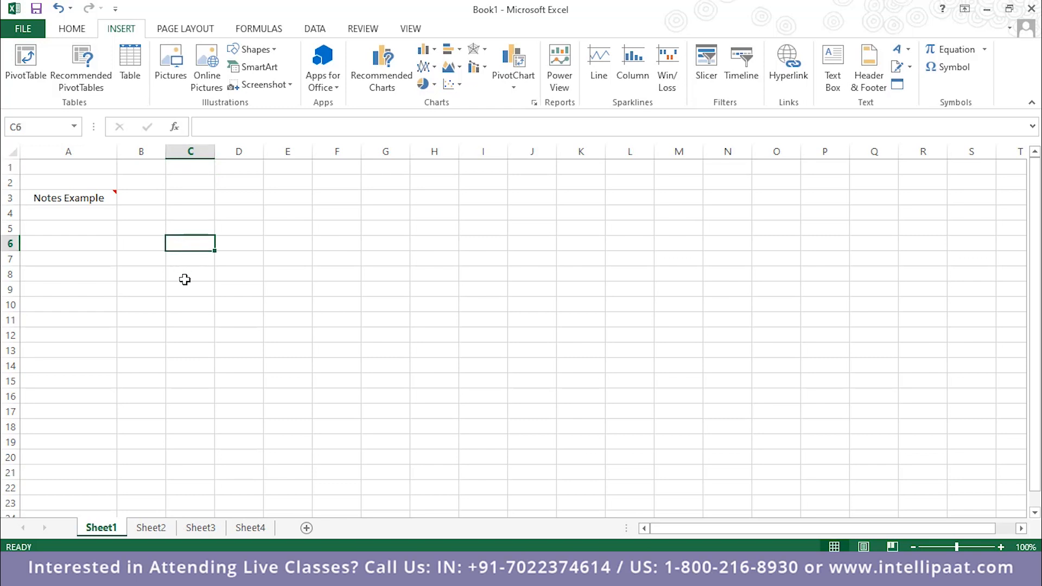
left_click(630, 351)
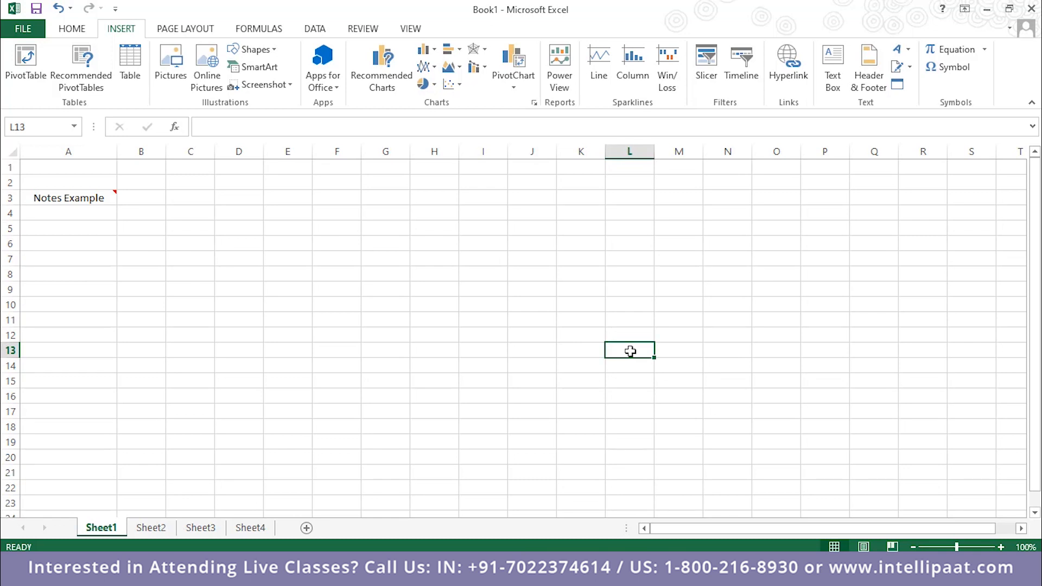
- Switch to the PowerPoint slide show and advance to question #6 about adding comments to cells
mouse_move(584, 536)
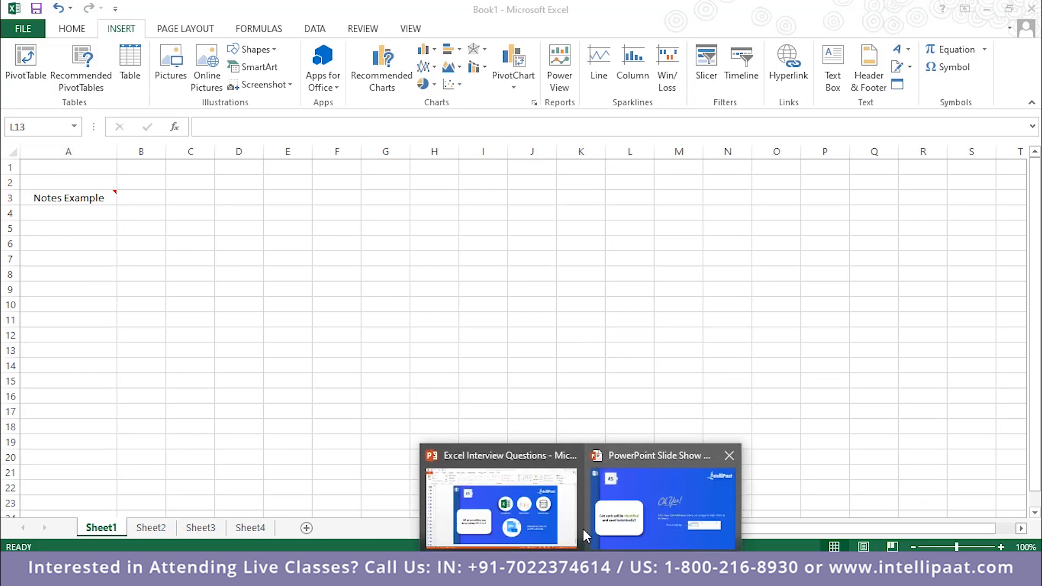
left_click(608, 510)
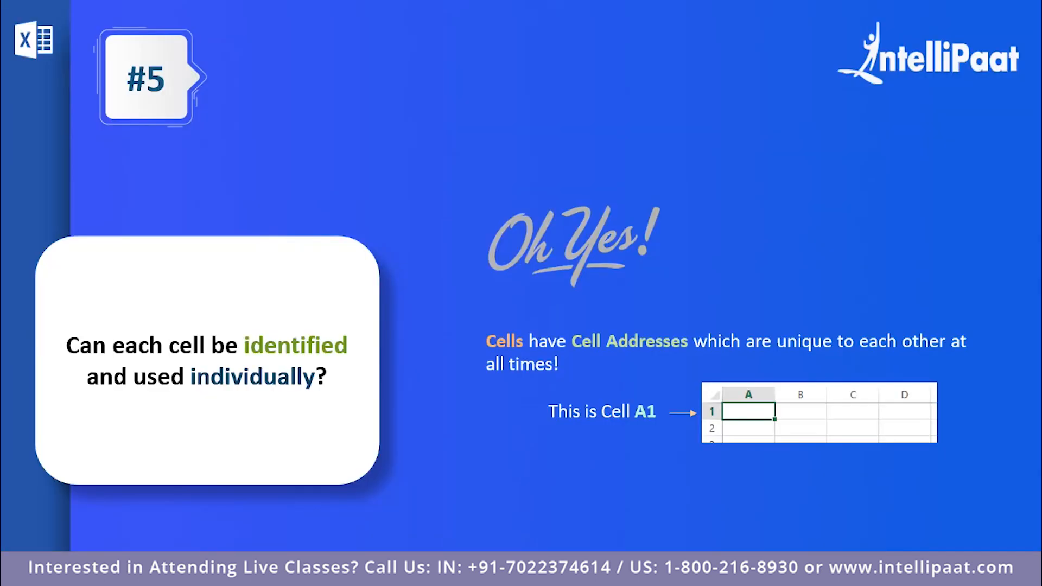
key("Right")
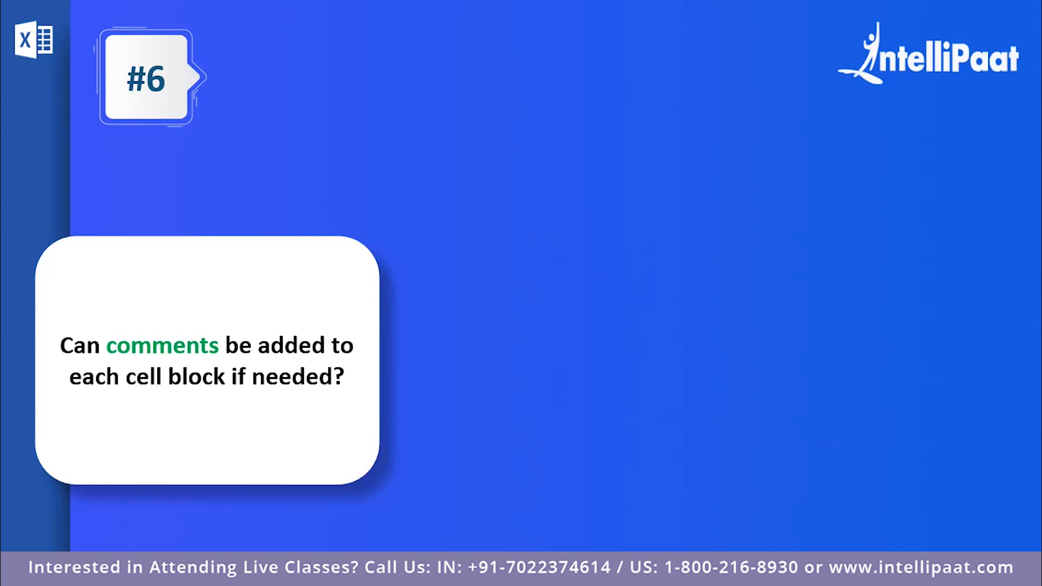
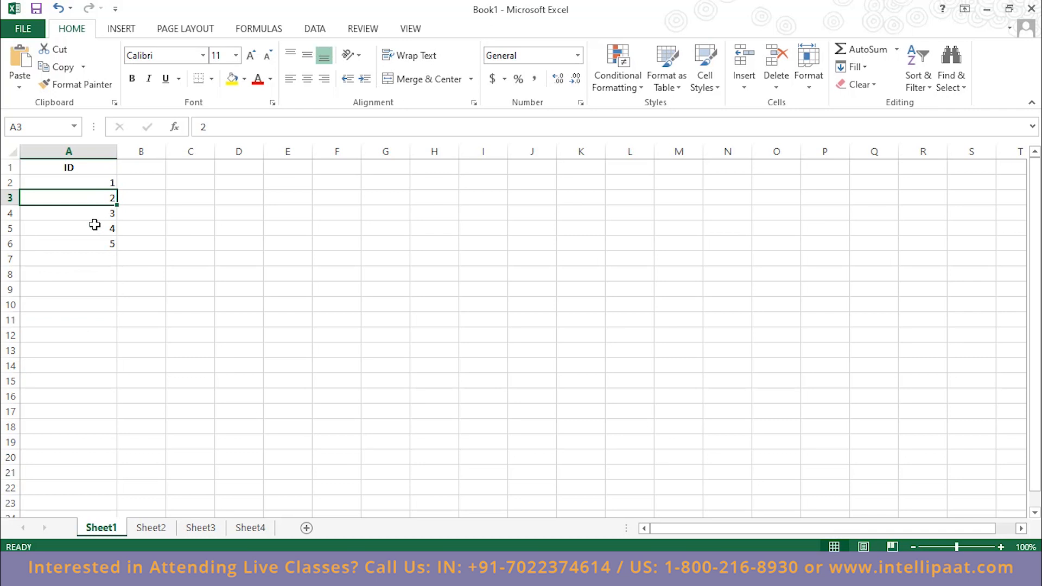
- Clear the ID values in cells A3 through A6, keeping only the first ID in A2
key("Delete")
left_click(102, 209)
key("Delete")
left_click(103, 226)
key("Delete")
left_click(97, 243)
key("Delete")
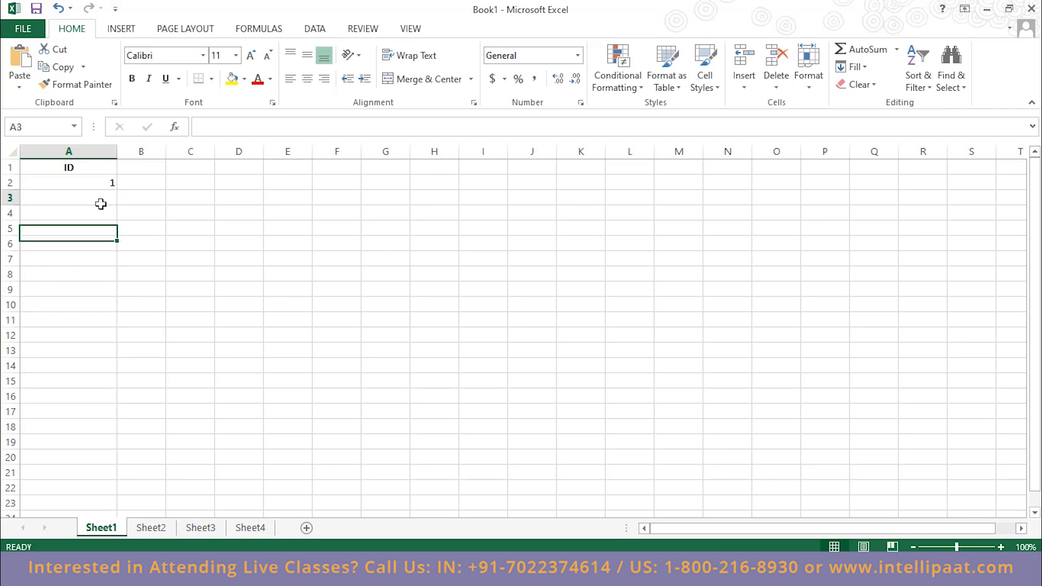
- Enter the formula =A2+1 in cell A3 to compute the second ID
left_click(100, 202)
type("=")
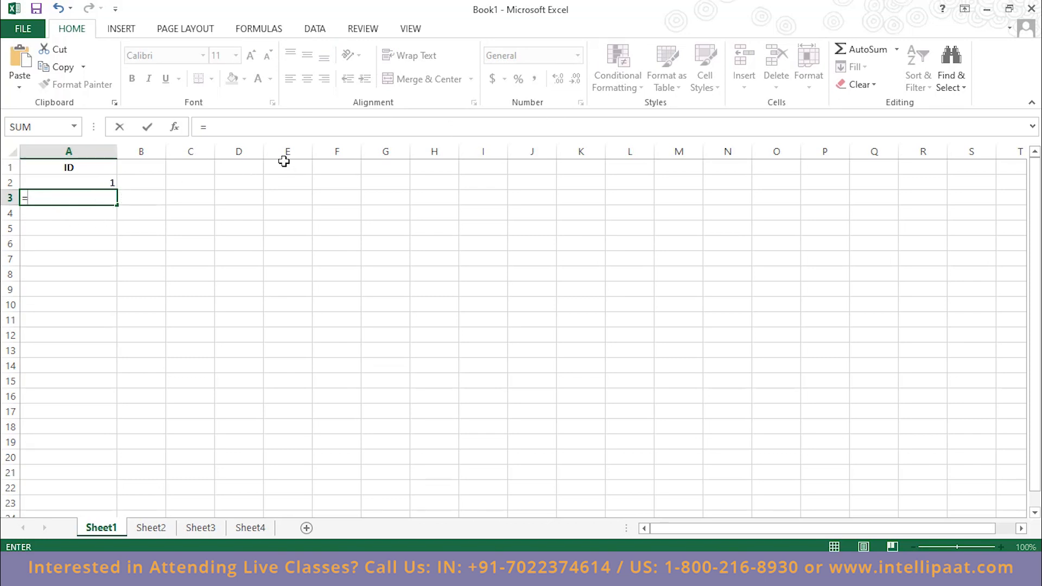
type("a2+1")
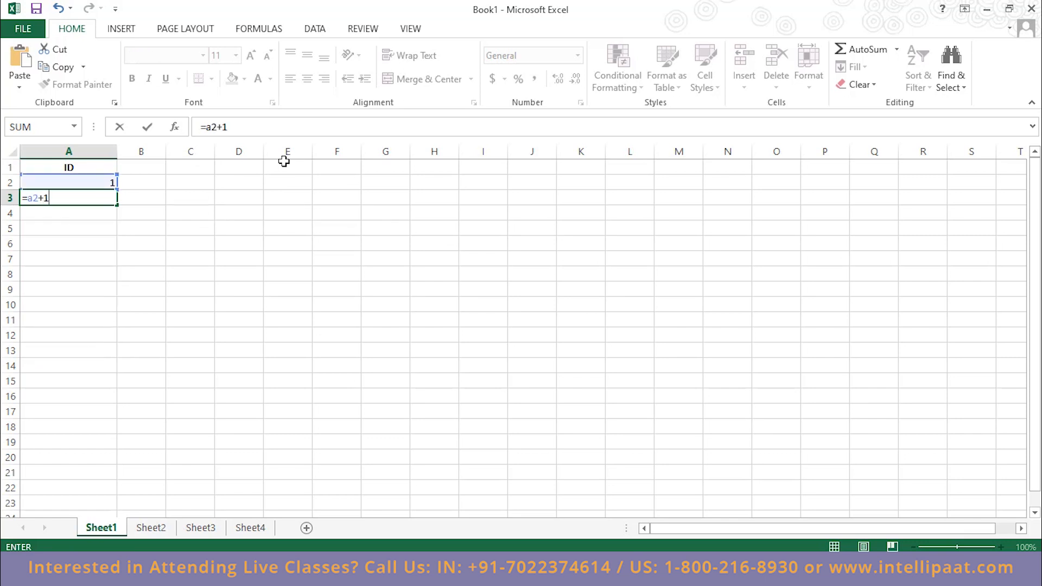
key("Return")
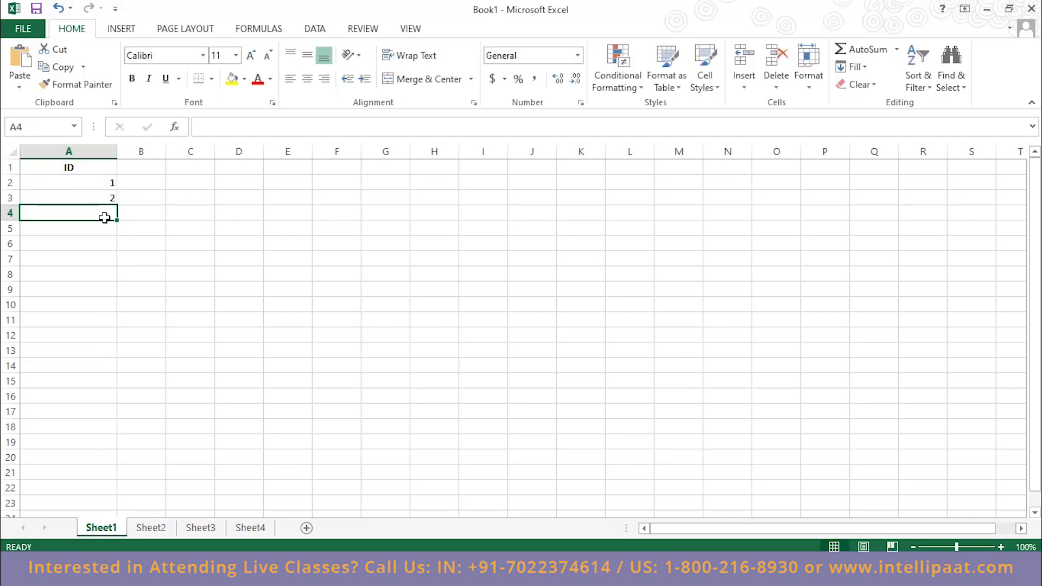
- Fill the formula in A3 down the ID column through A10
left_click(103, 199)
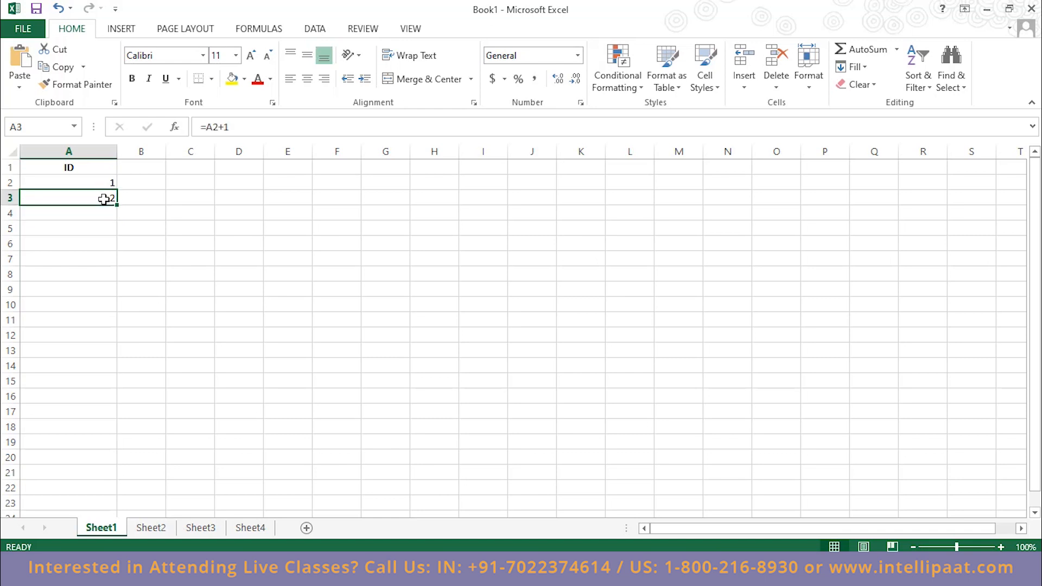
left_click(109, 179)
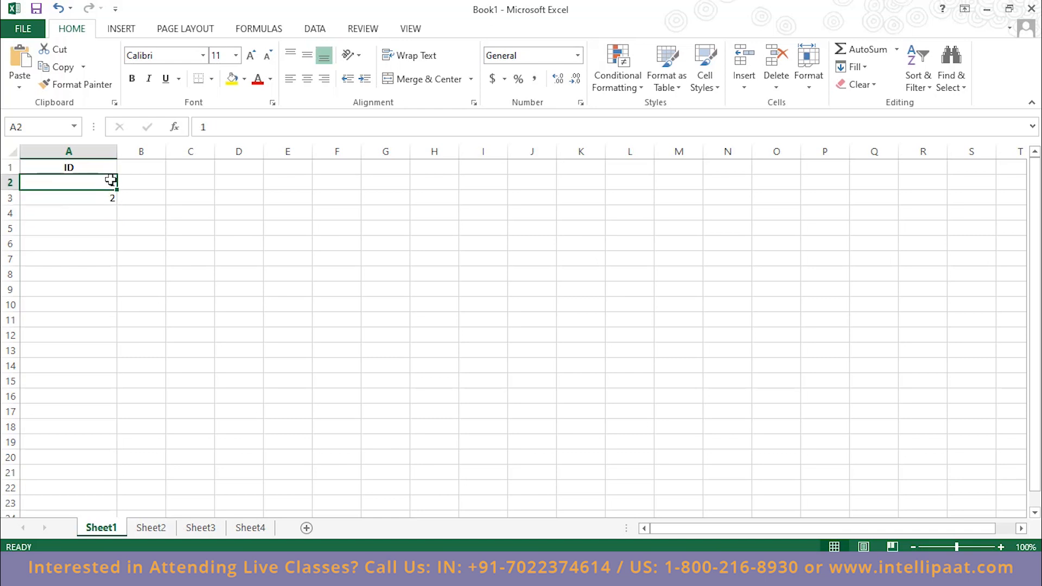
left_click(102, 201)
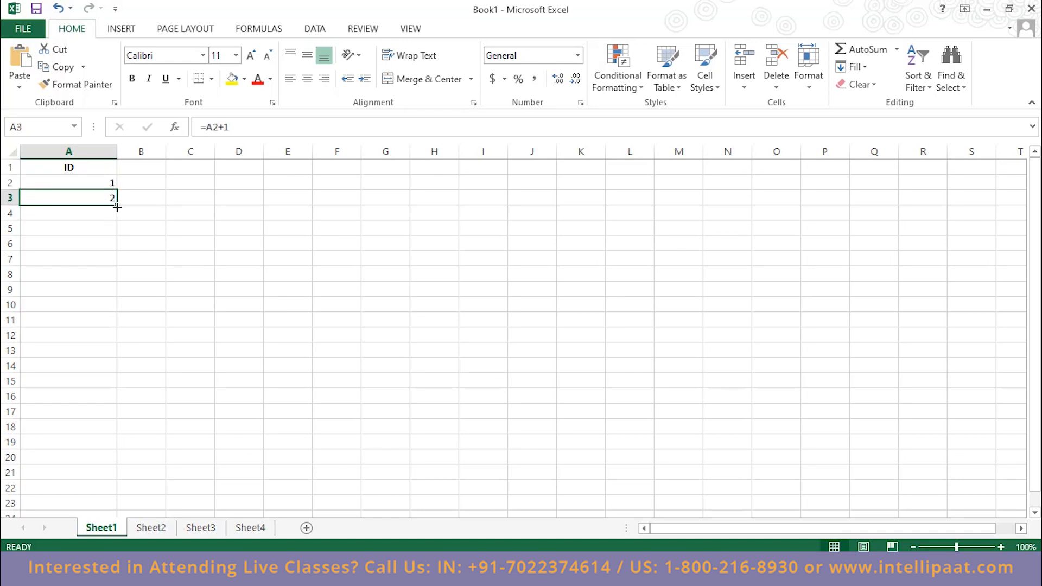
left_click_drag(117, 208, 123, 307)
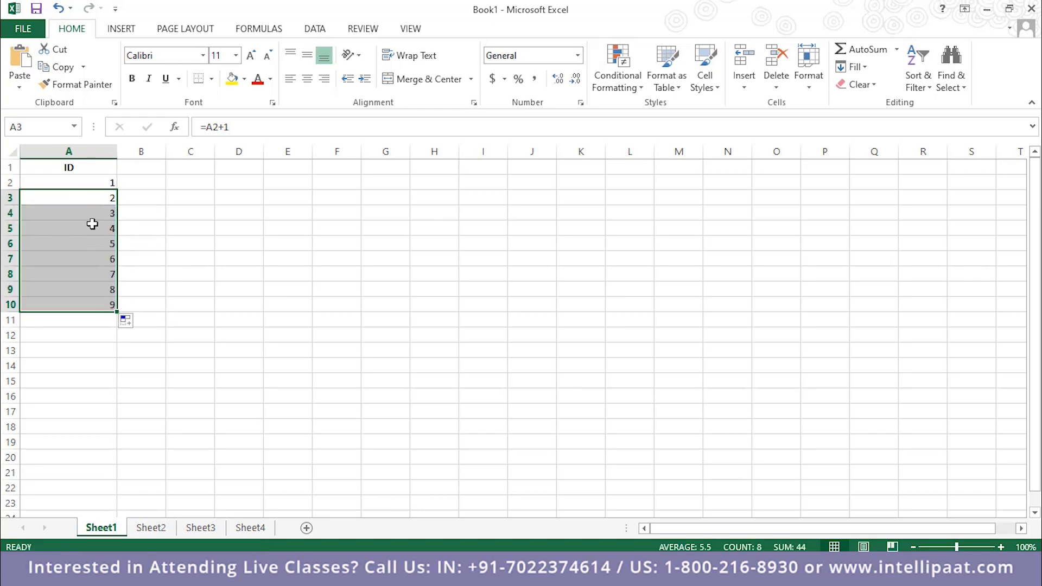
left_click(156, 258)
- Extend the ID series by filling the formula in A10 down through A21
scroll(81, 235, "down", 2)
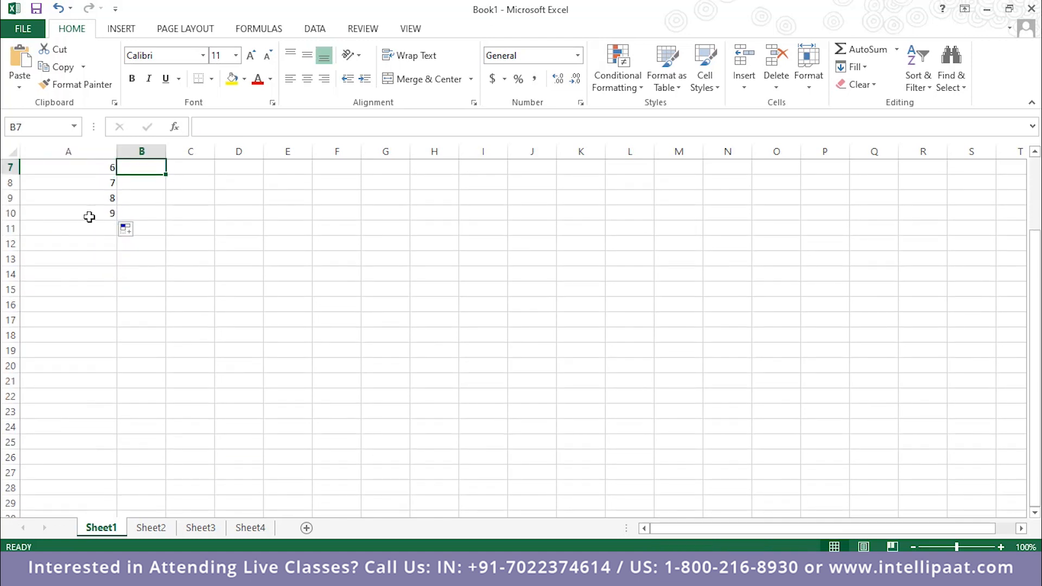
left_click(90, 216)
left_click_drag(117, 220, 128, 386)
left_click(191, 321)
scroll(141, 421, "up", 2)
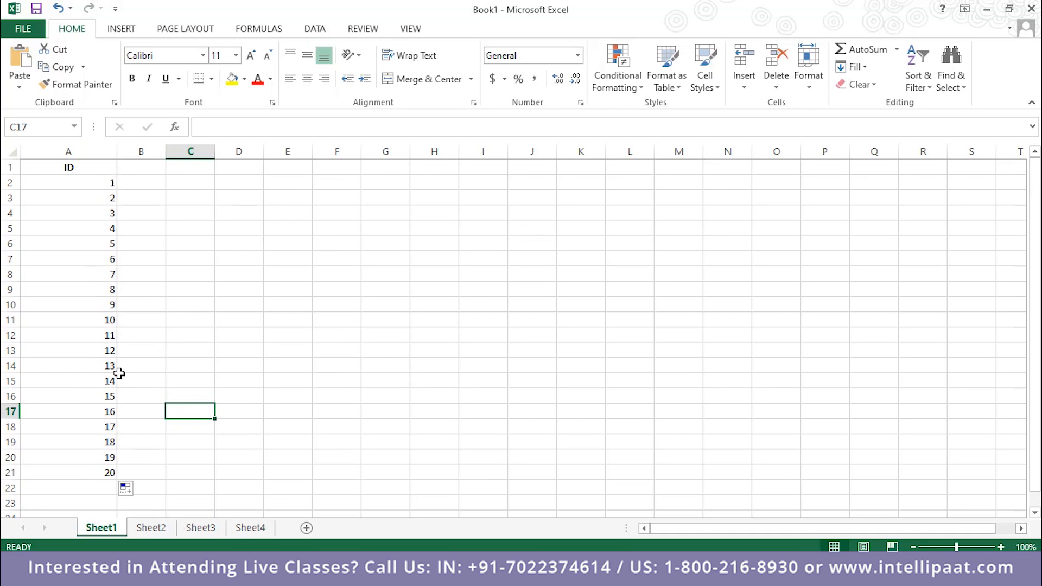
- Change the formula in A3 to =A2+2 and fill it down the ID column through A20
left_click(95, 198)
left_click(241, 127)
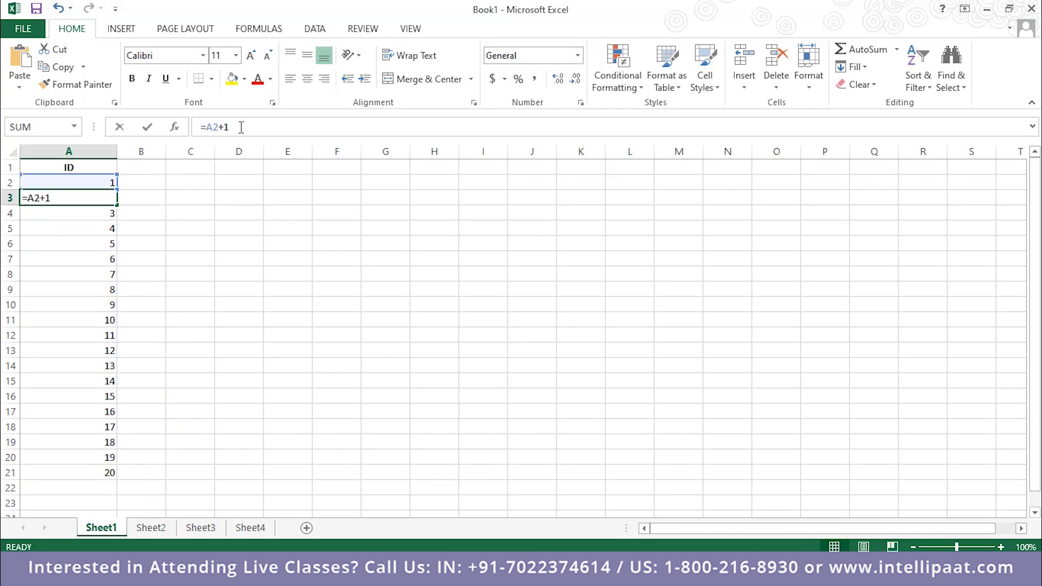
key("BackSpace")
key("Return")
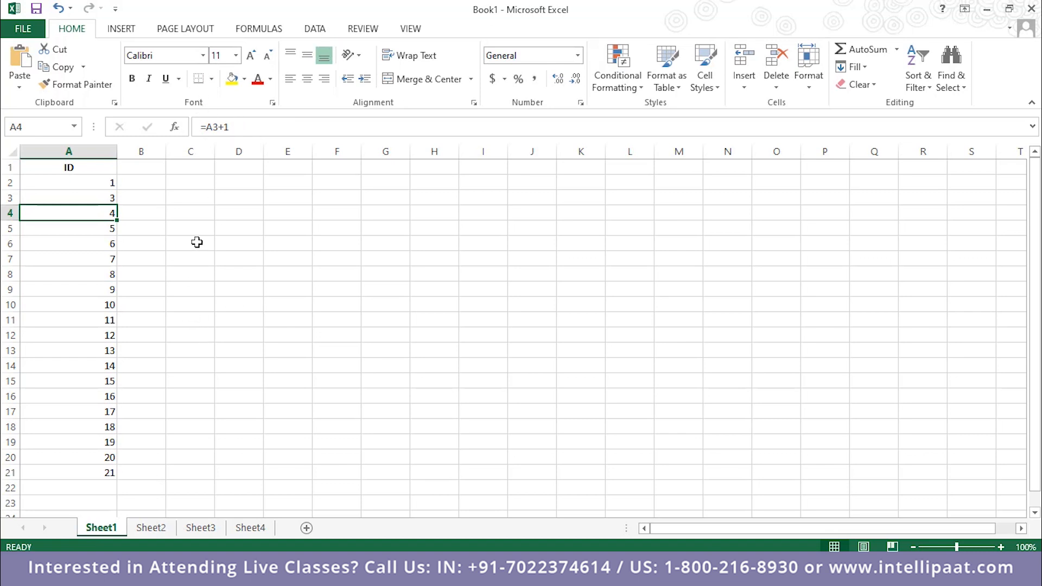
left_click(107, 198)
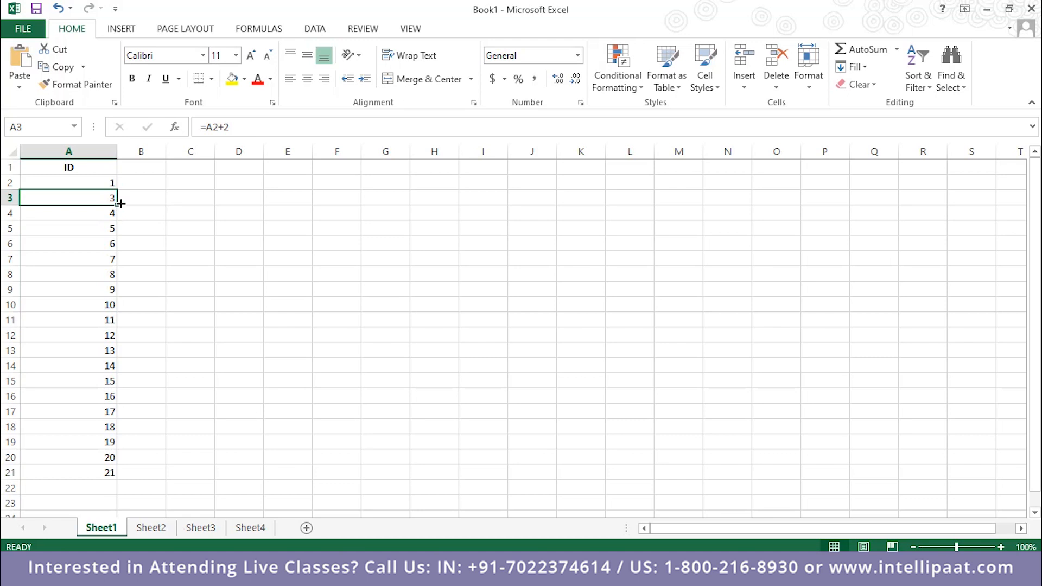
left_click_drag(118, 203, 132, 462)
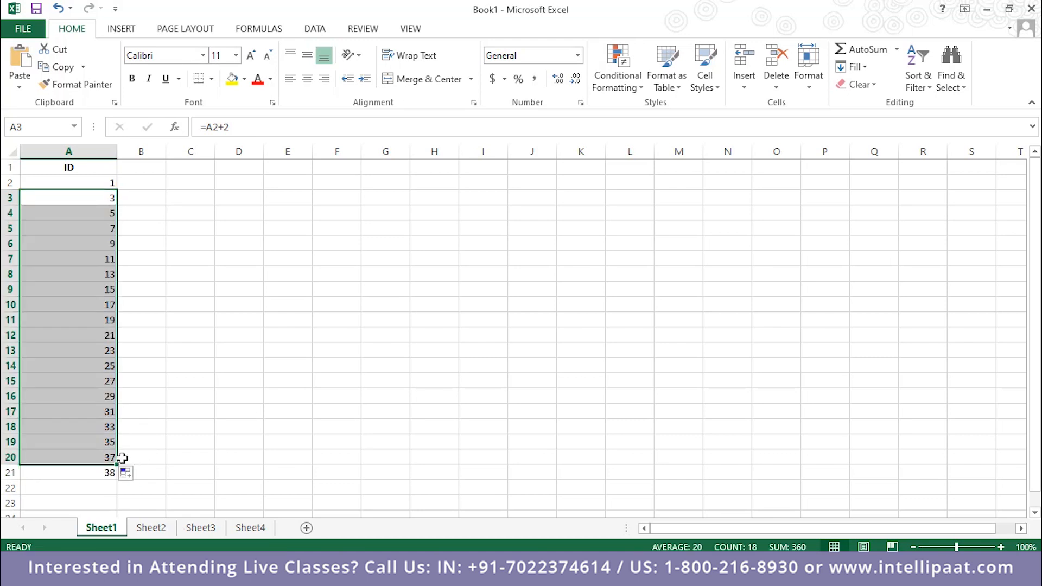
- Extend the A3 formula fill down the ID column through A21
left_click_drag(117, 466, 119, 479)
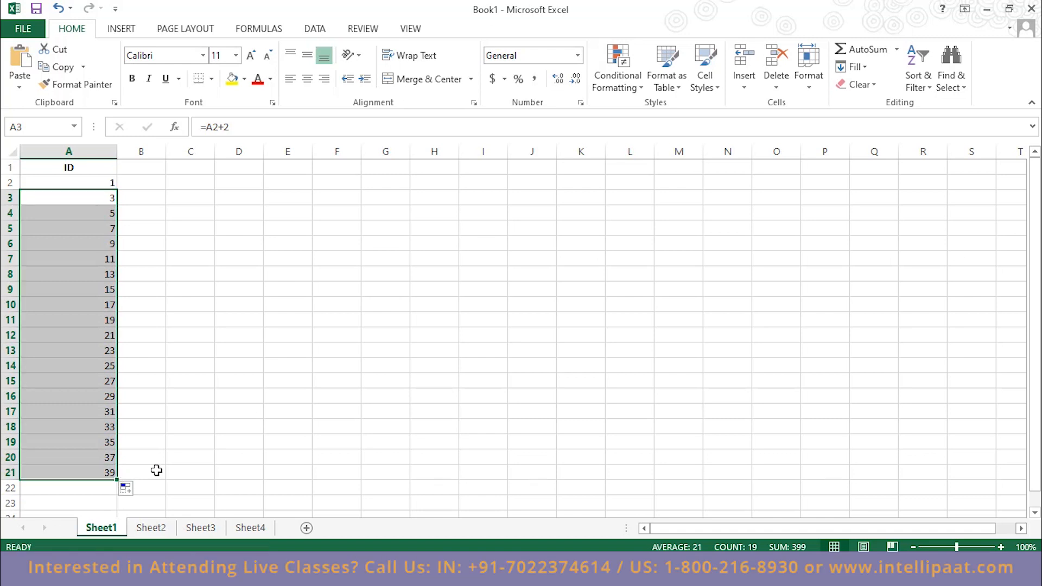
left_click(230, 346)
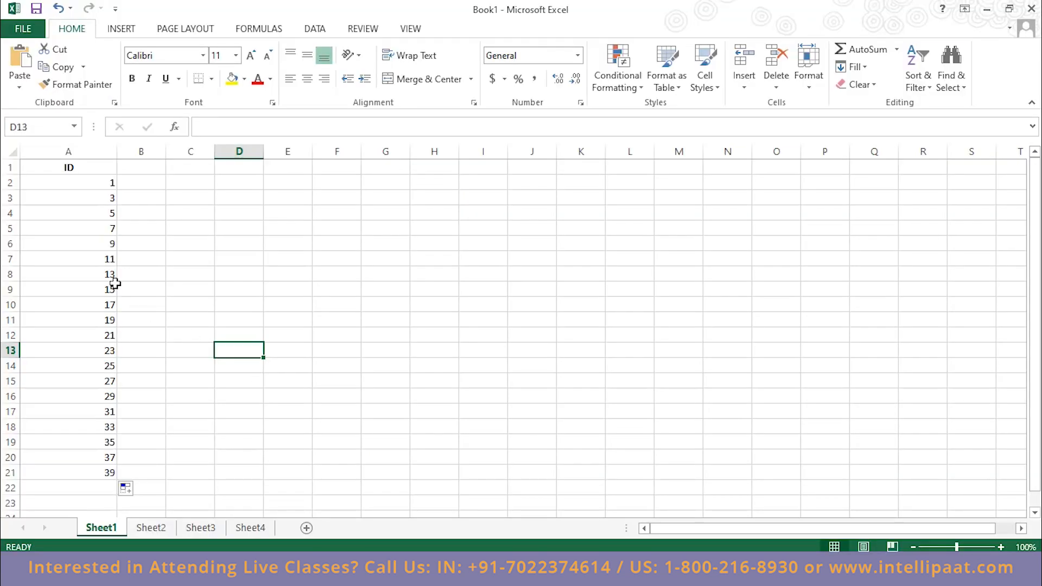
- Insert a blank cell at A7, shifting the existing cells down
left_click(51, 256)
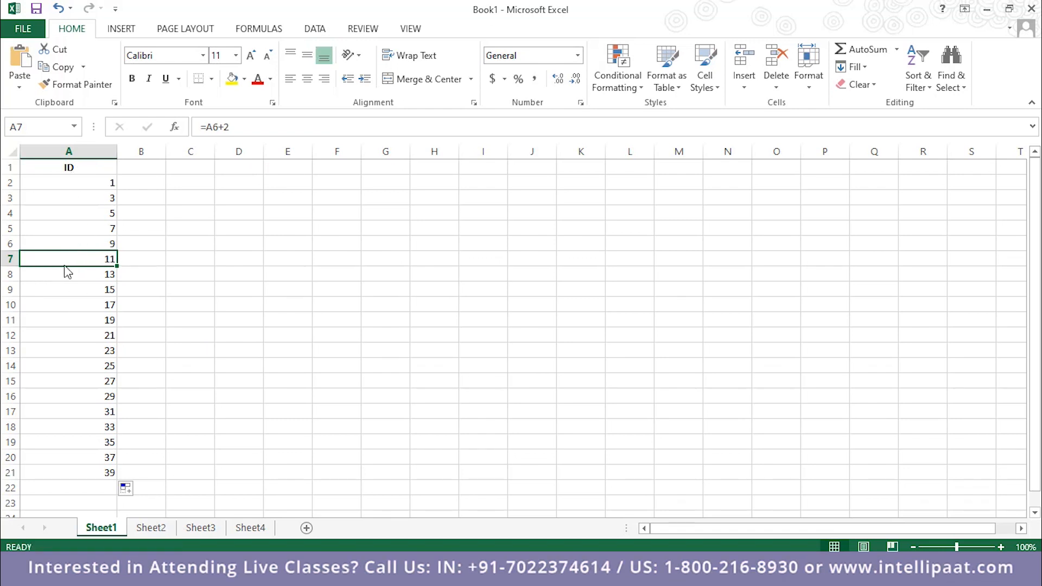
right_click(64, 259)
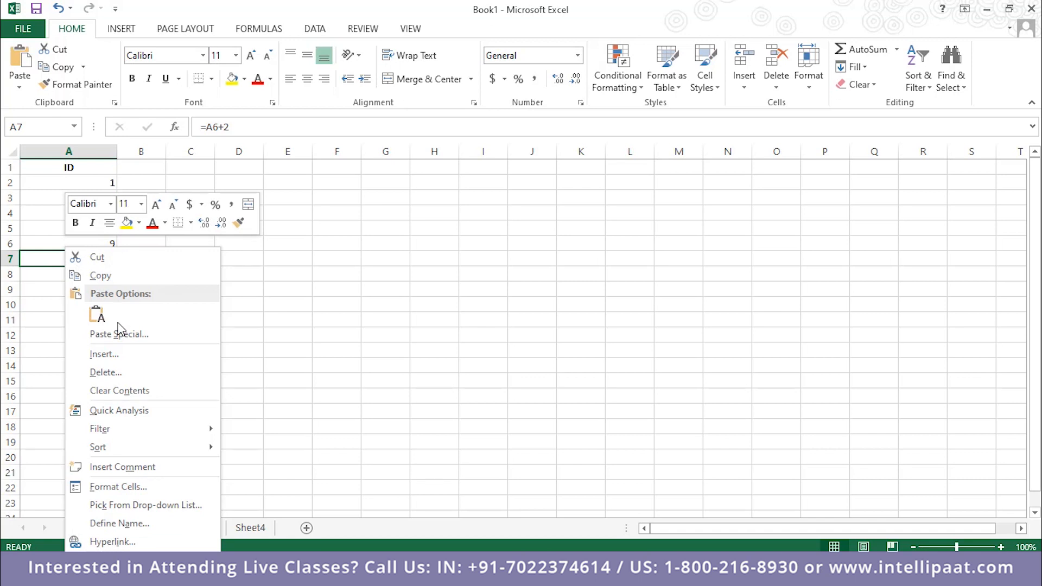
left_click(109, 360)
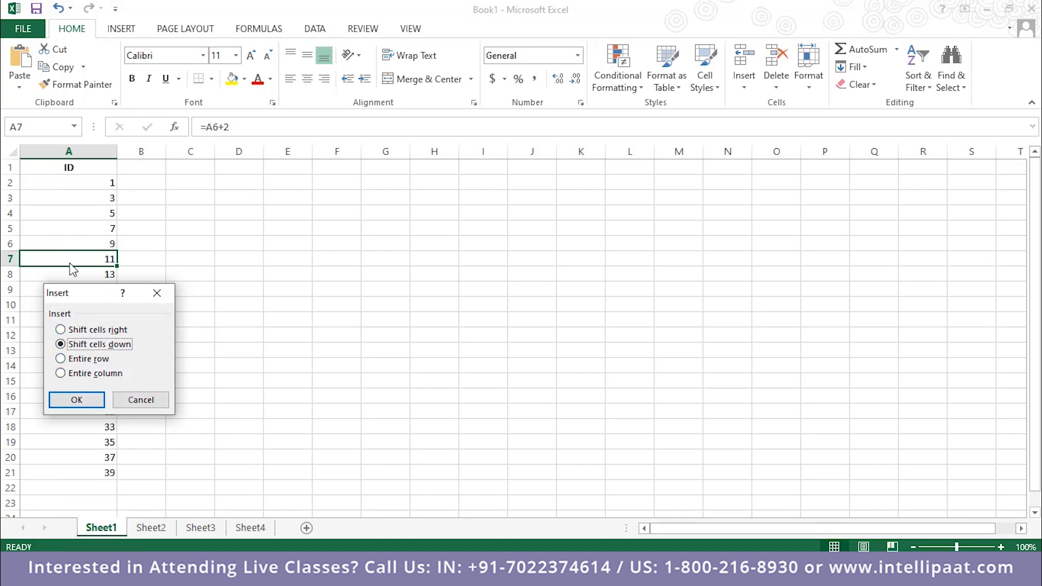
left_click(76, 400)
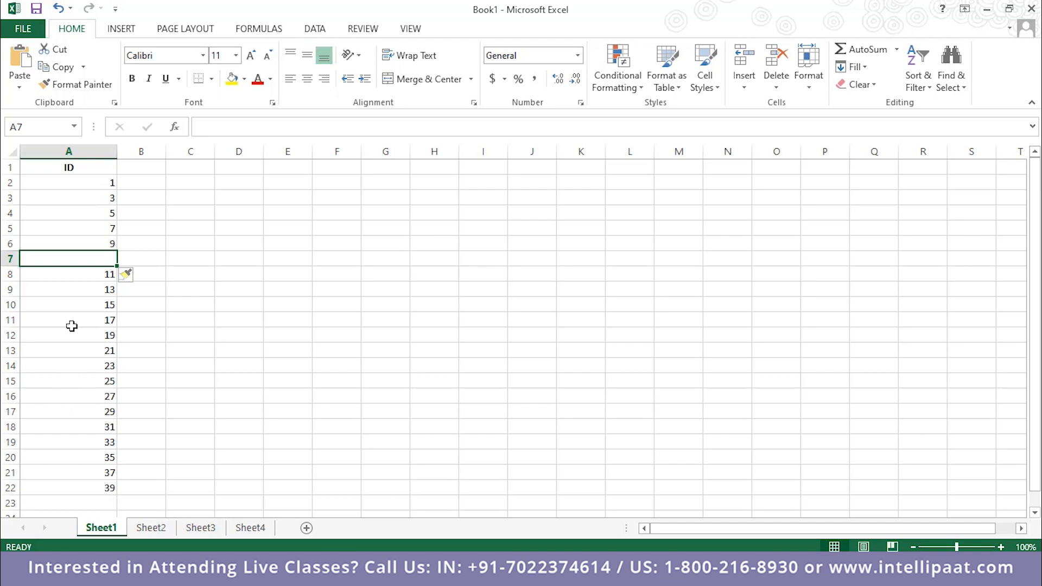
left_click(102, 276)
left_click_drag(101, 276, 84, 484)
left_click(76, 385)
left_click(103, 260)
- Enter the label Double Digit Numbers in cell A7 and widen column A to fit it
double_click(75, 259)
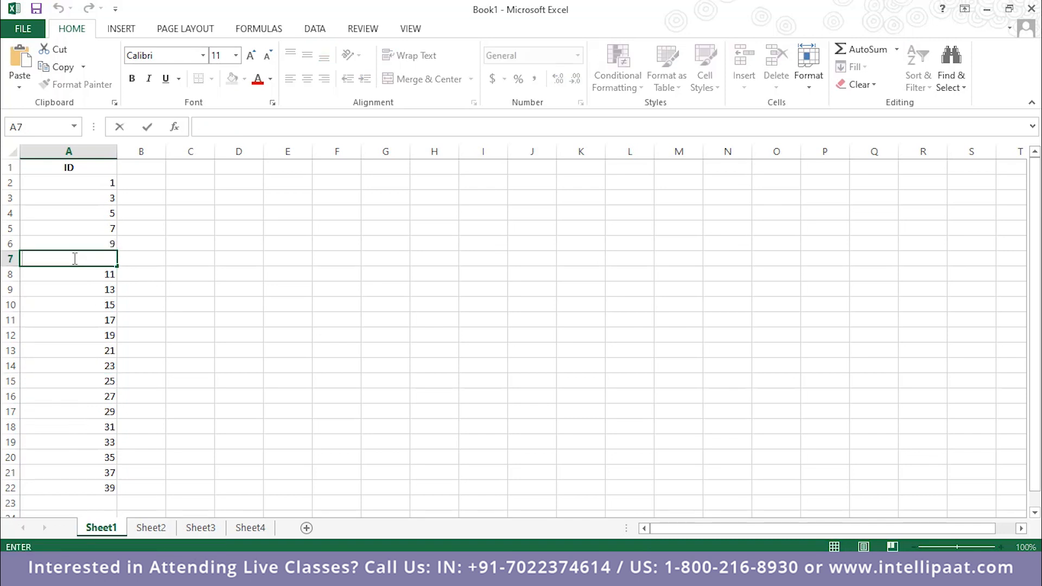
type("Double di")
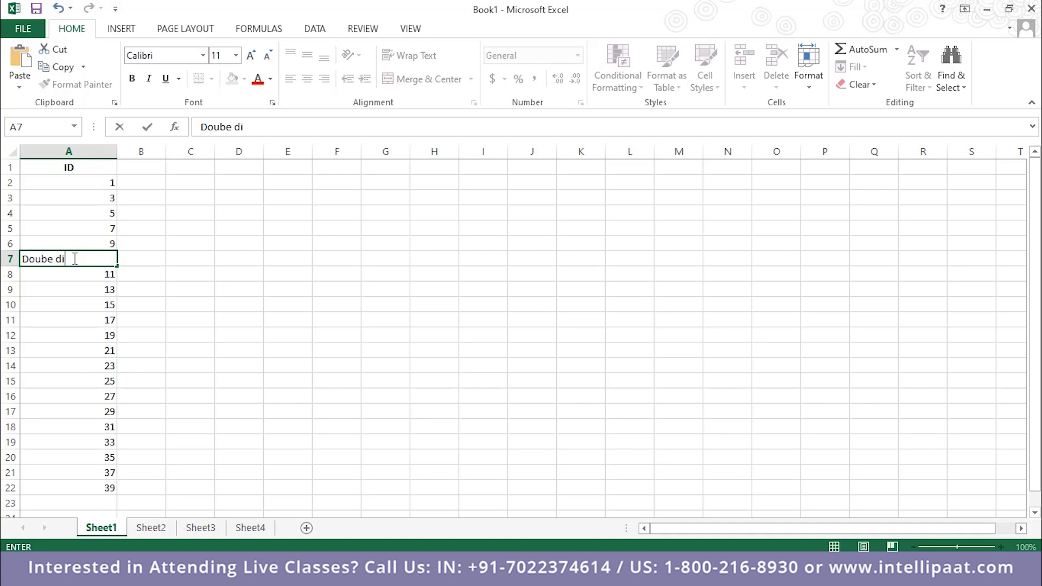
key("BackSpace")
key("BackSpace")
key("BackSpace")
type("digit Numbers")
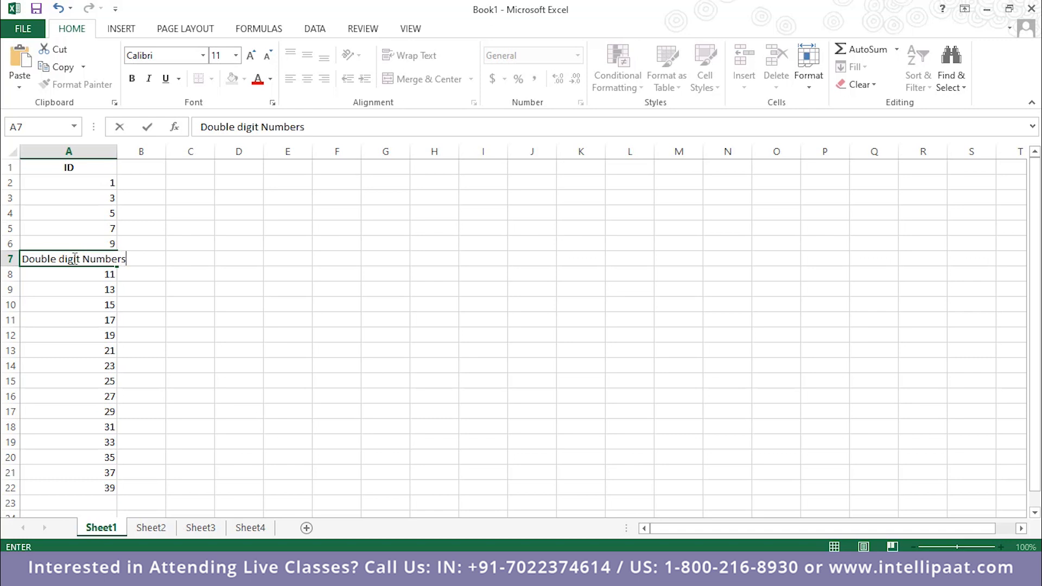
left_click(66, 258)
key("BackSpace")
type("D")
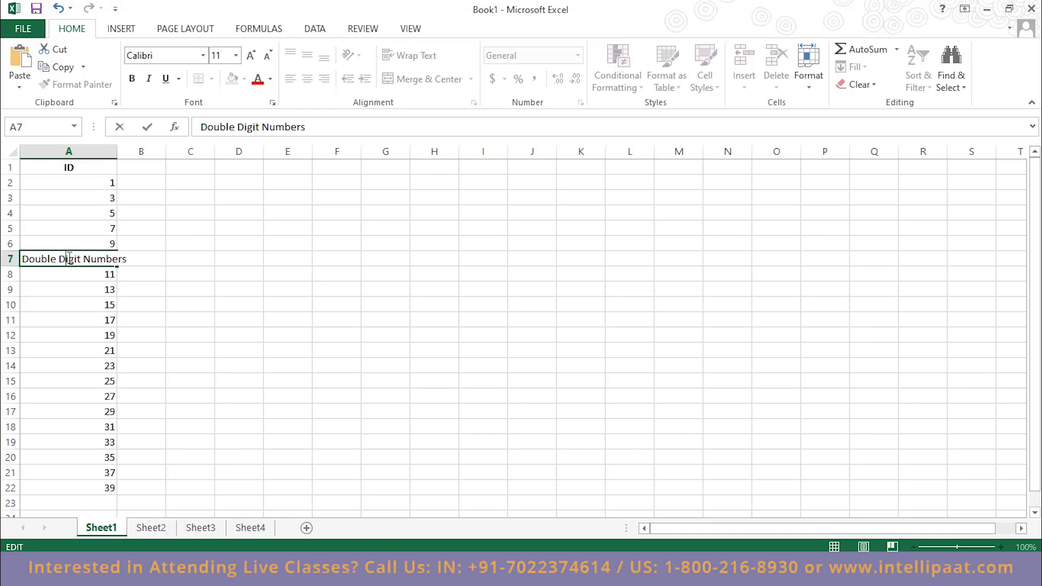
key("Return")
left_click_drag(116, 152, 163, 154)
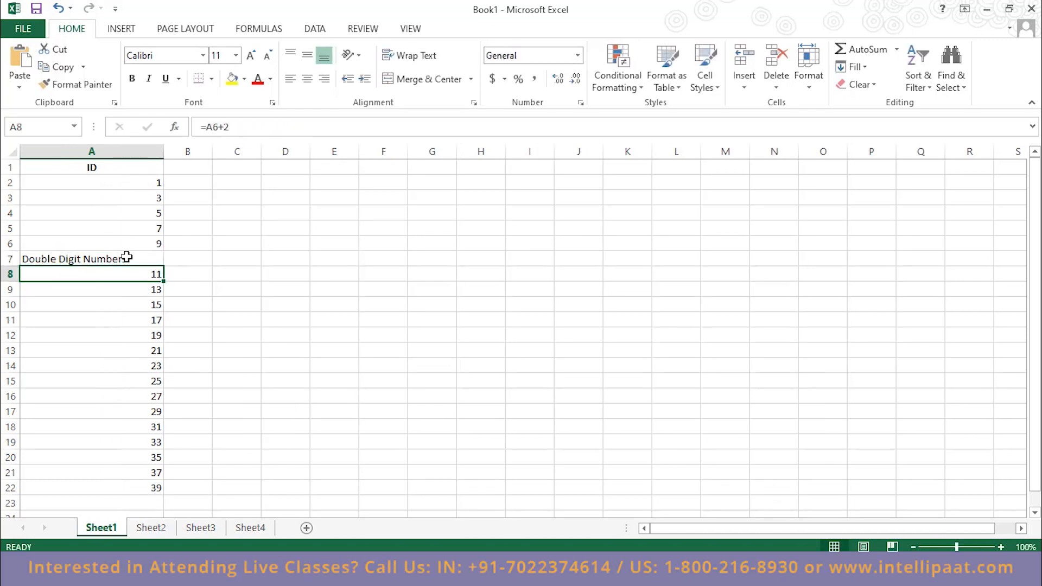
- Insert a blank cell at A11, shifting the existing cell right into column B
left_click(96, 324)
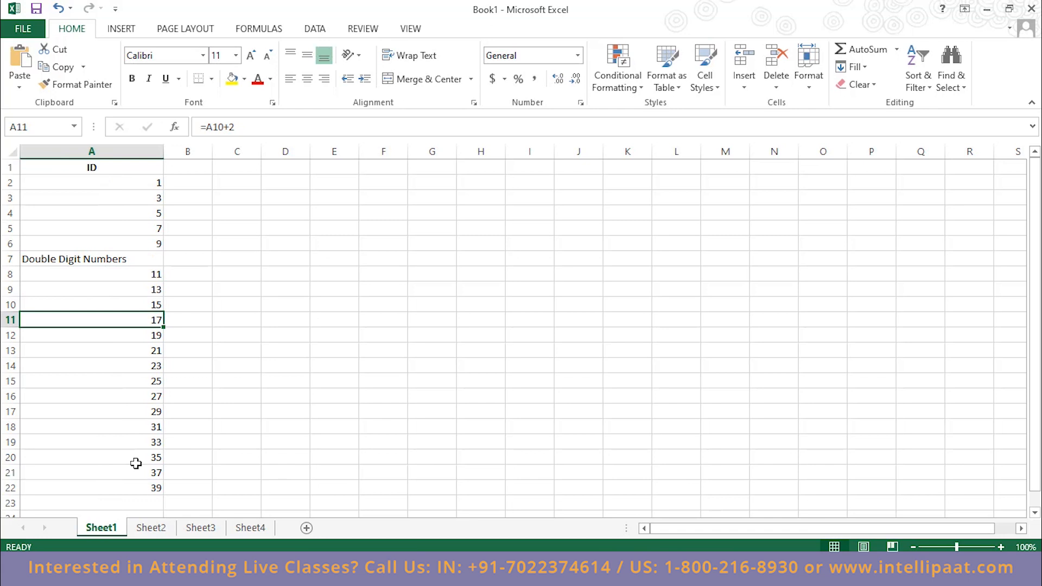
right_click(79, 319)
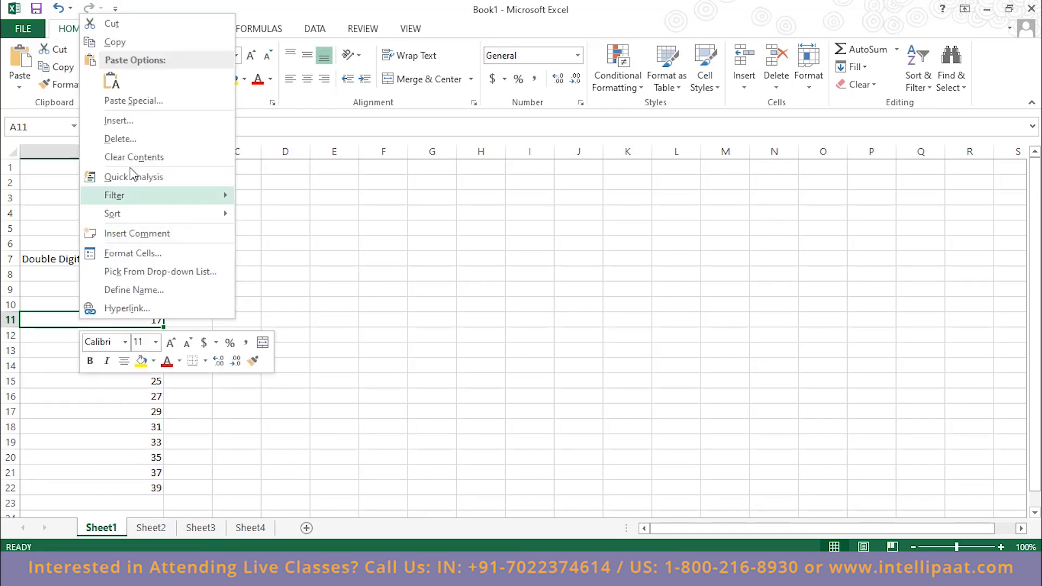
left_click(131, 120)
left_click(128, 94)
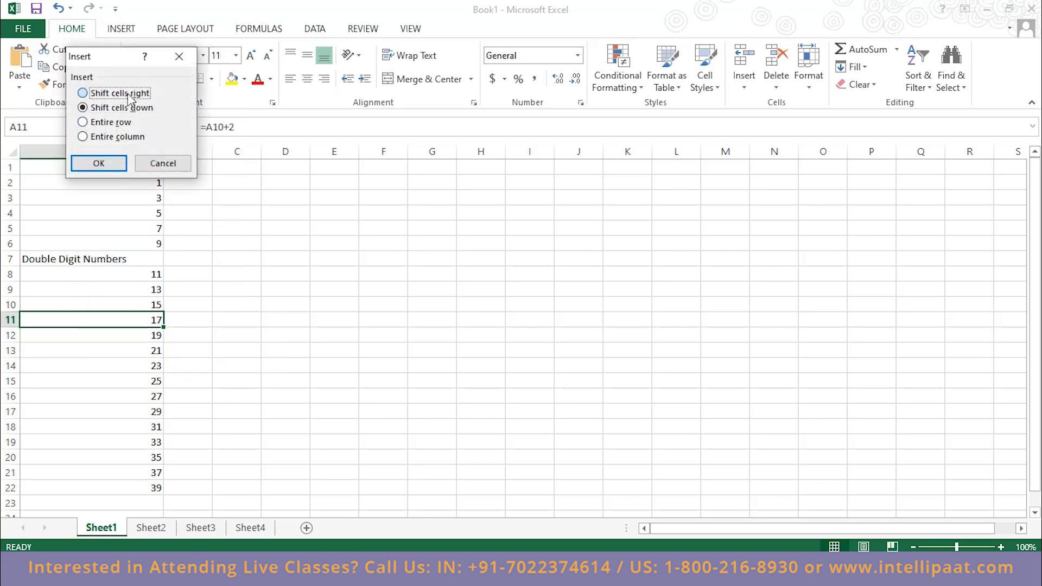
left_click(103, 165)
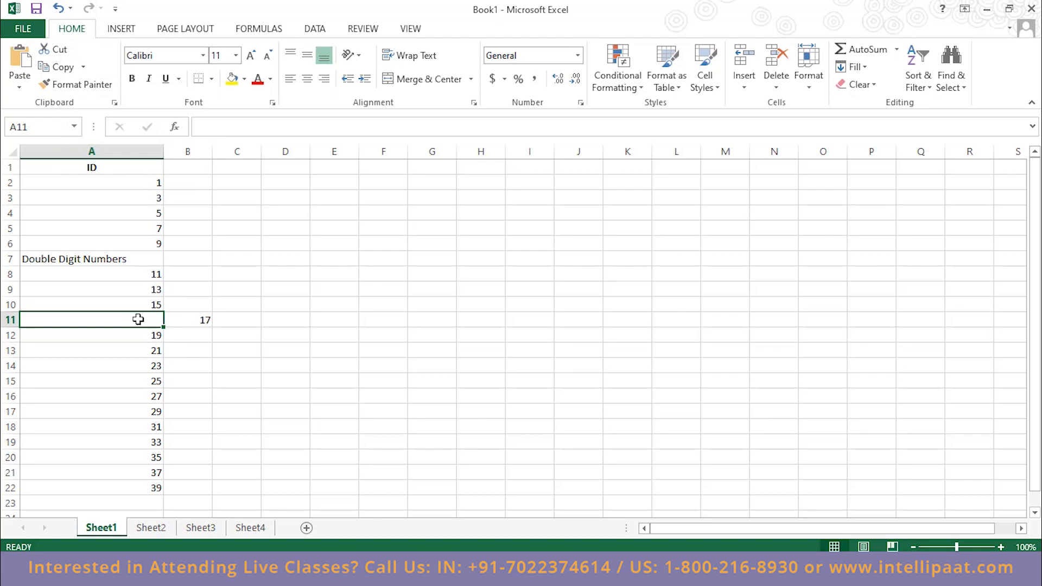
left_click(170, 324)
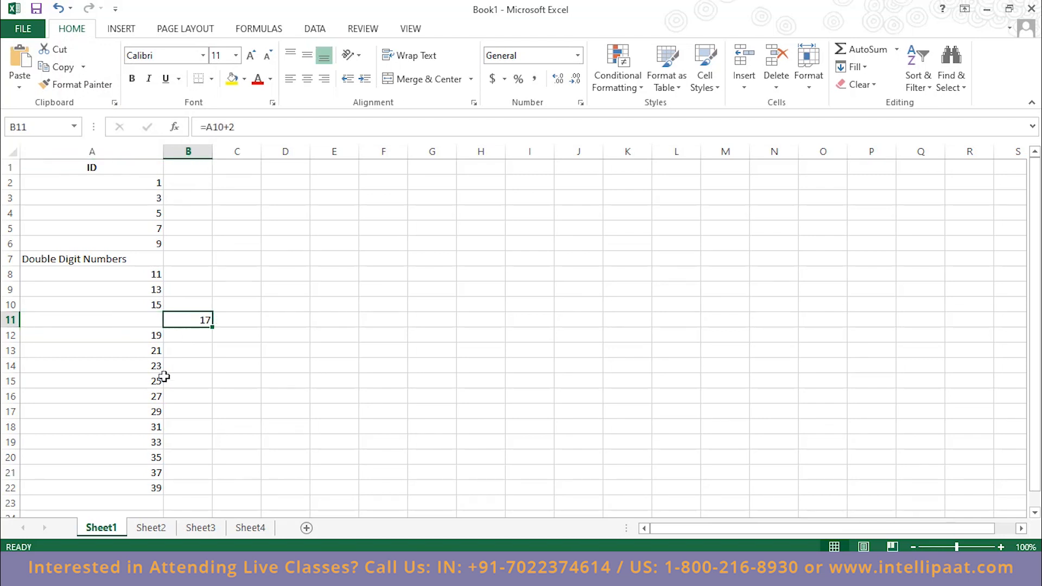
left_click(140, 326)
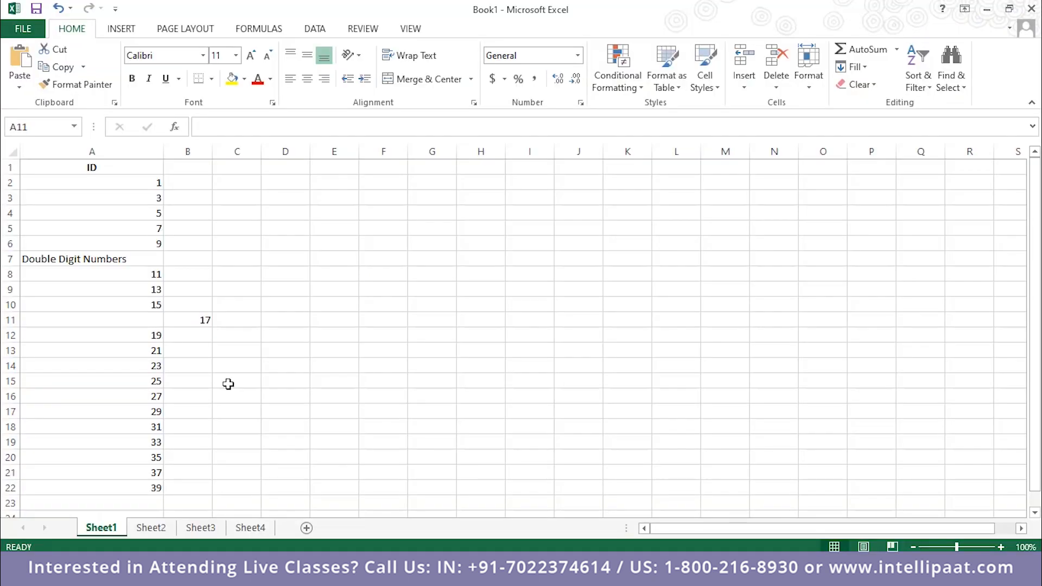
- Clear all data from the sheet and narrow column A
left_click(170, 364)
key("ctrl+a")
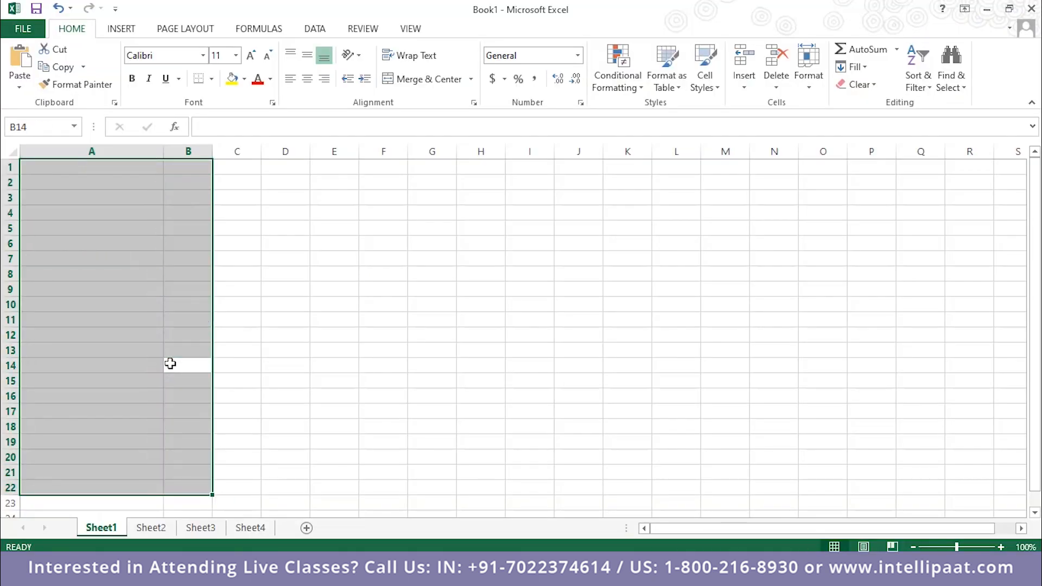
left_click(142, 411)
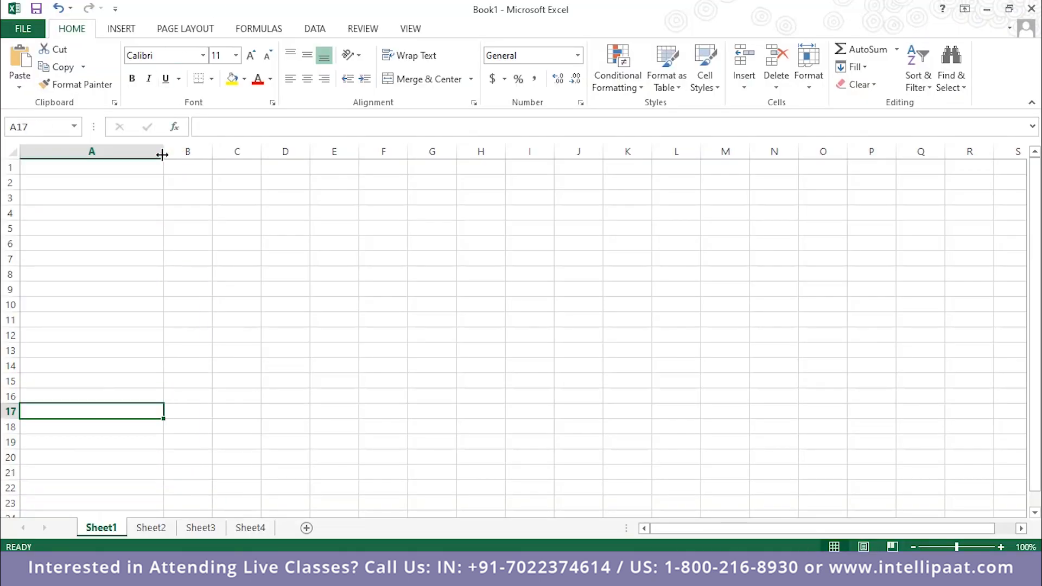
left_click_drag(162, 154, 121, 155)
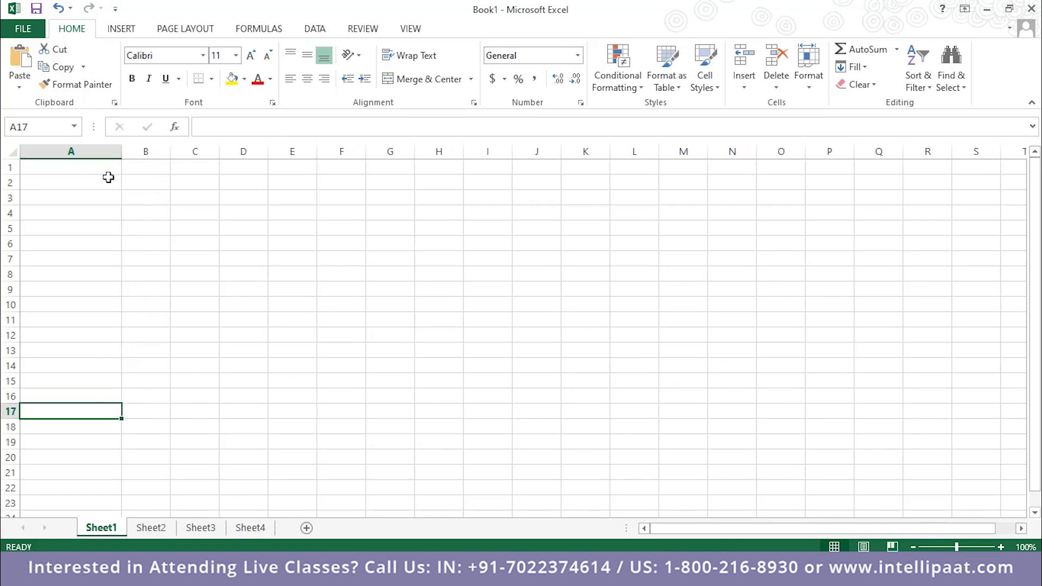
- Enter the column headers Name in A1 and Age in B1
left_click(103, 184)
key("Up")
type("Name")
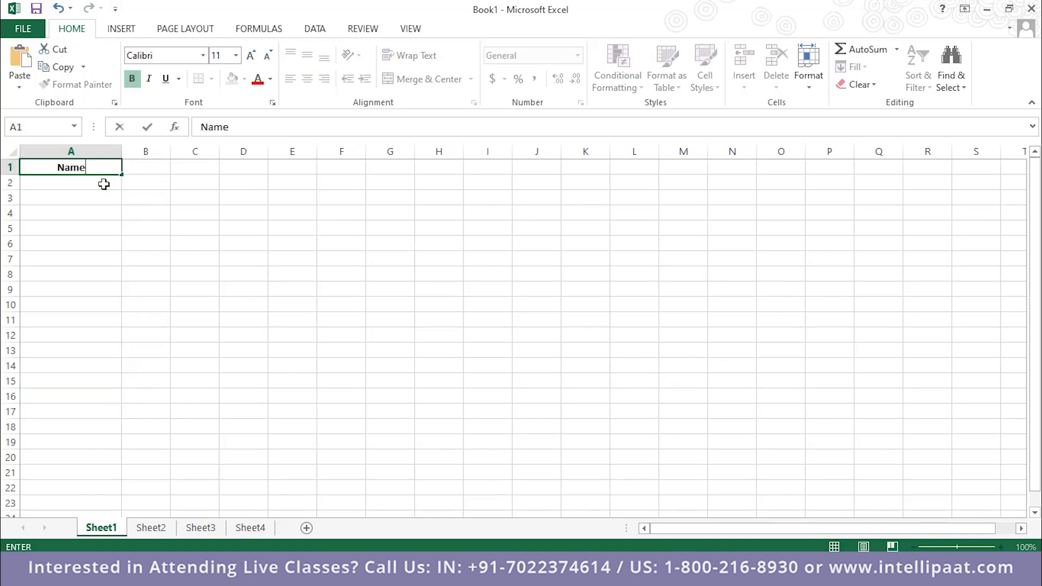
key("Tab")
type("ID")
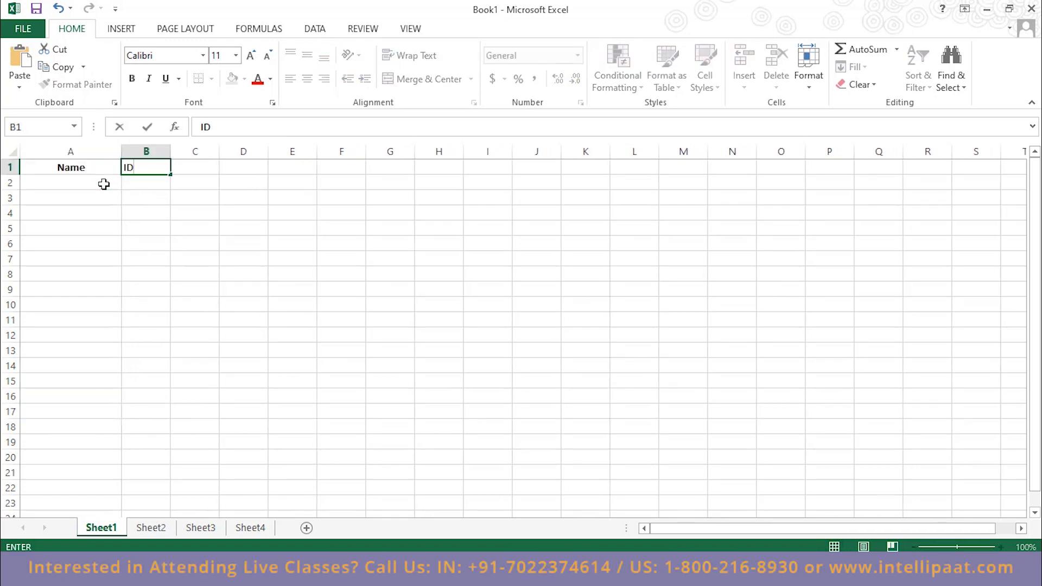
key("BackSpace")
key("BackSpace")
type("A")
key("Return")
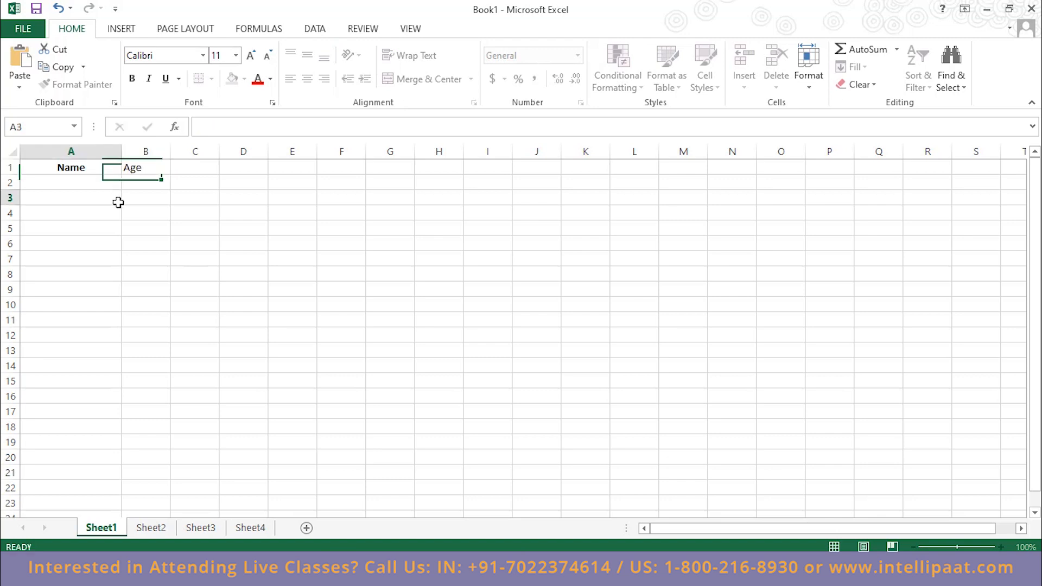
left_click(148, 170)
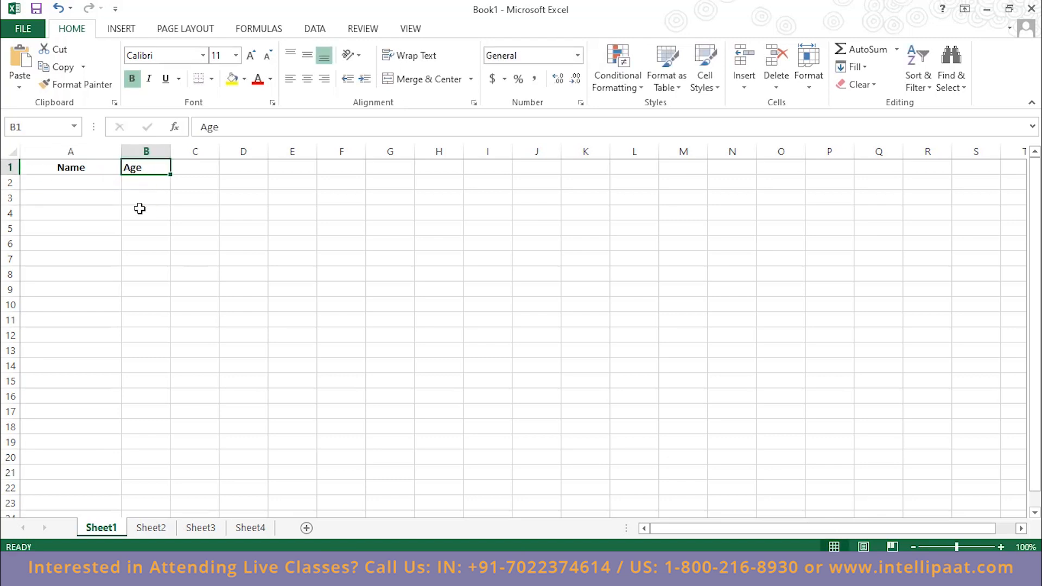
- Enter a person's first name in cell A3 under the Name header
key("Down")
key("Down")
key("Down")
left_click(82, 201)
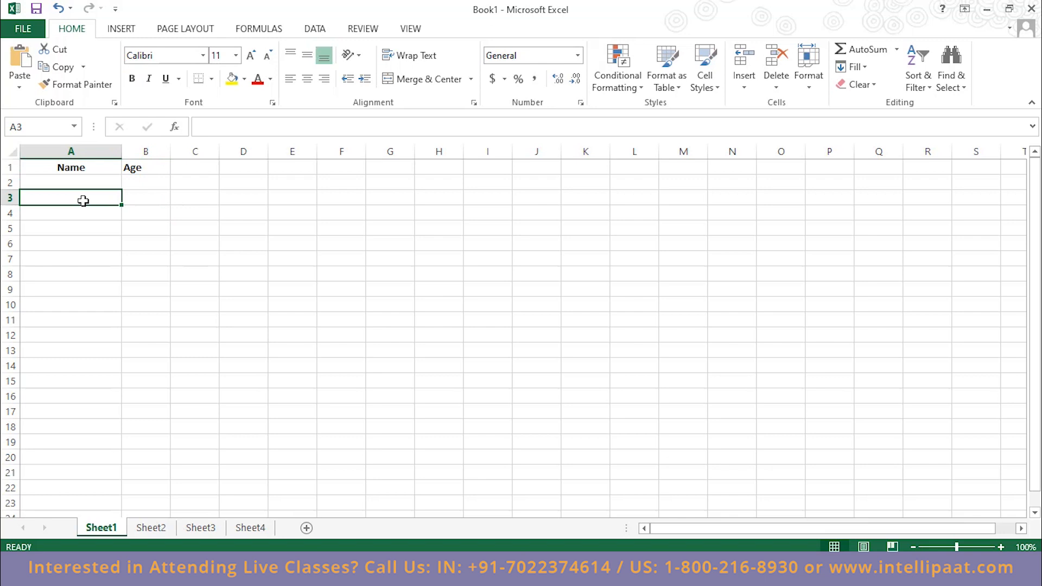
type("Anirudh")
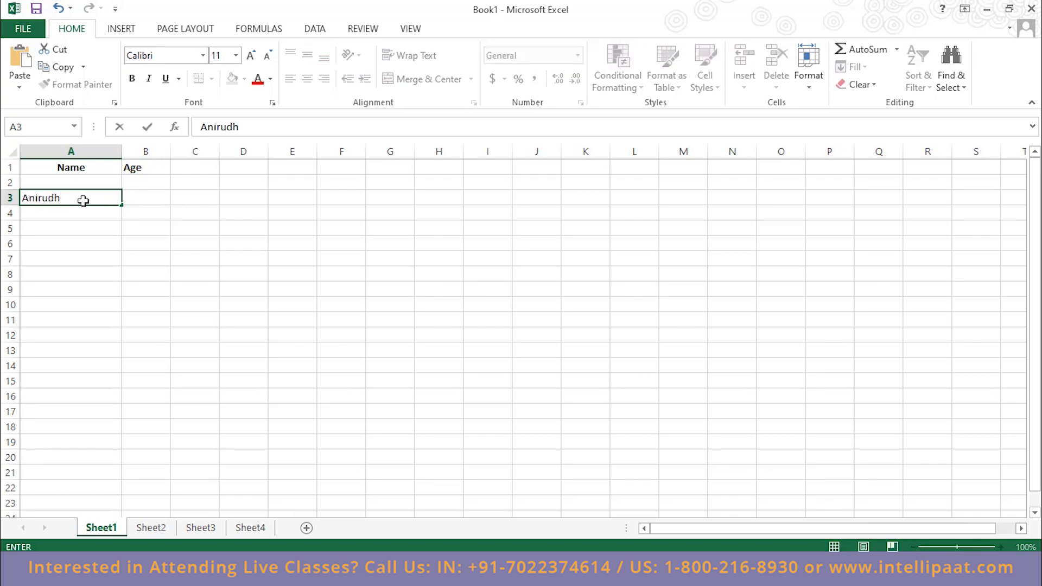
- Use Format Cells to set the font style of the name in A3 to Bold
right_click(83, 200)
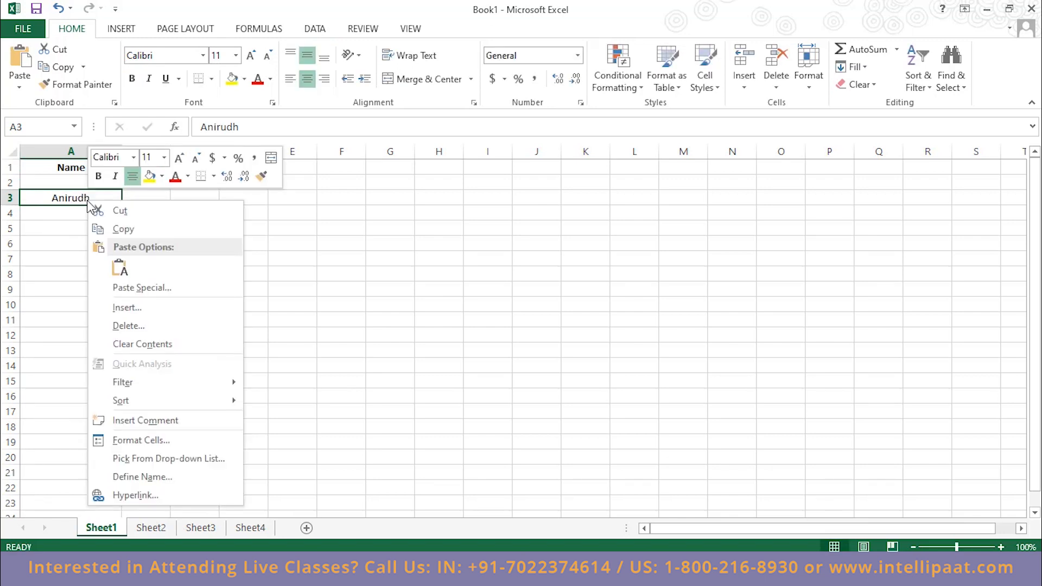
mouse_move(191, 393)
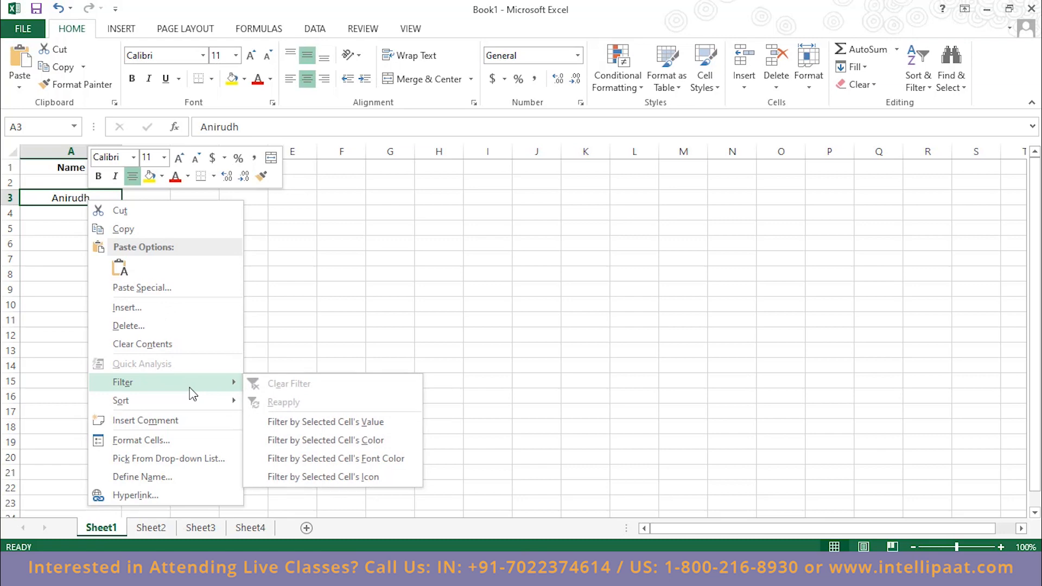
left_click(173, 444)
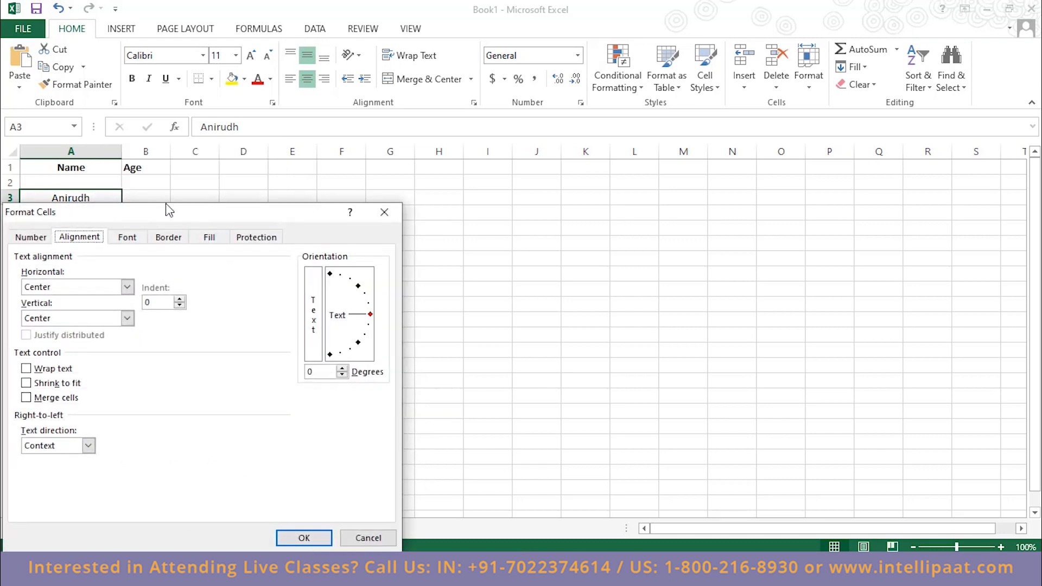
left_click_drag(163, 221, 324, 173)
left_click(251, 195)
left_click(382, 260)
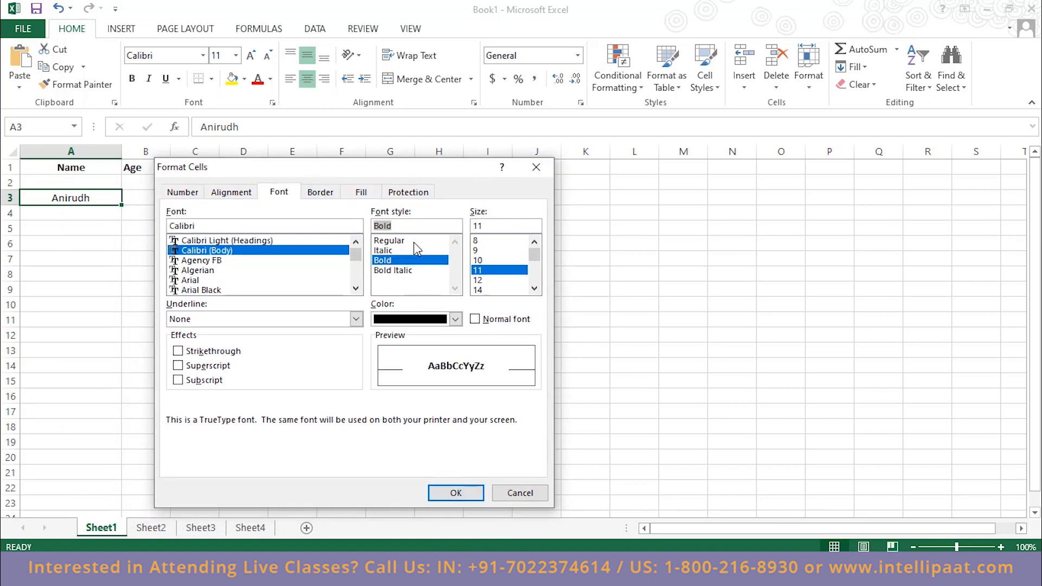
left_click(457, 492)
left_click(243, 365)
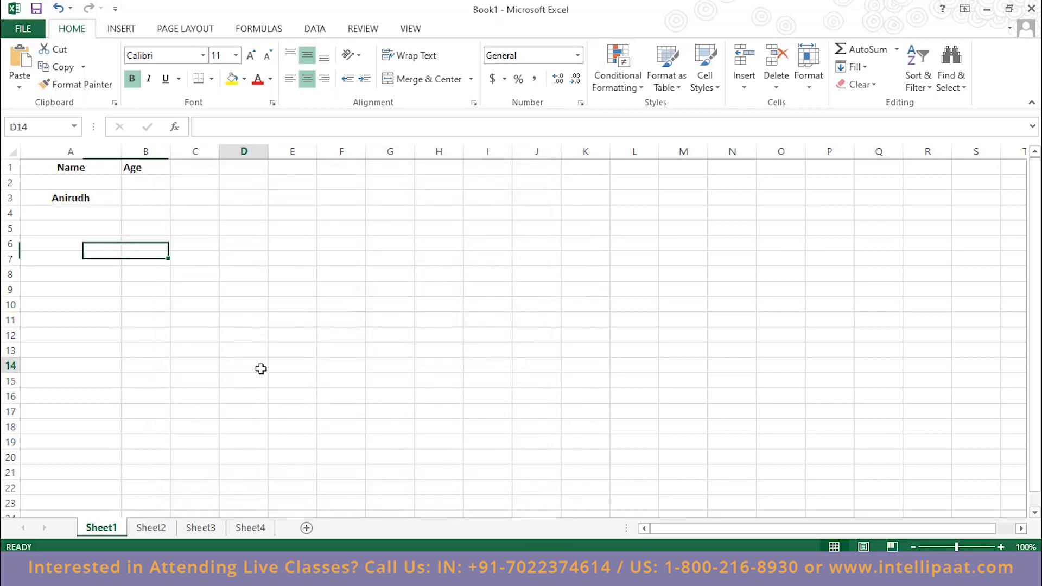
- Apply the Strikethrough font effect to the name in A3 using Format Cells
left_click(96, 196)
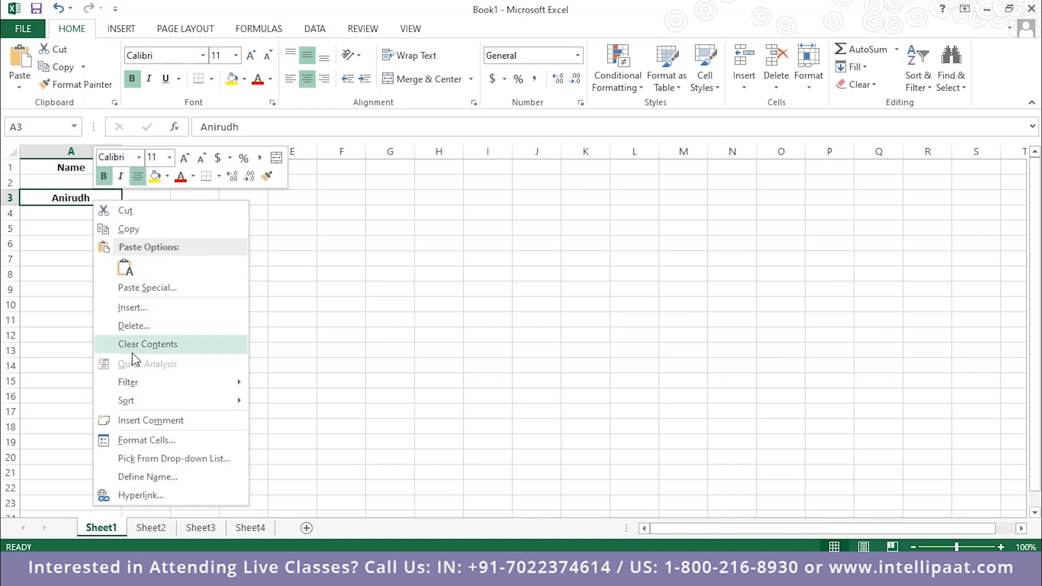
left_click(145, 440)
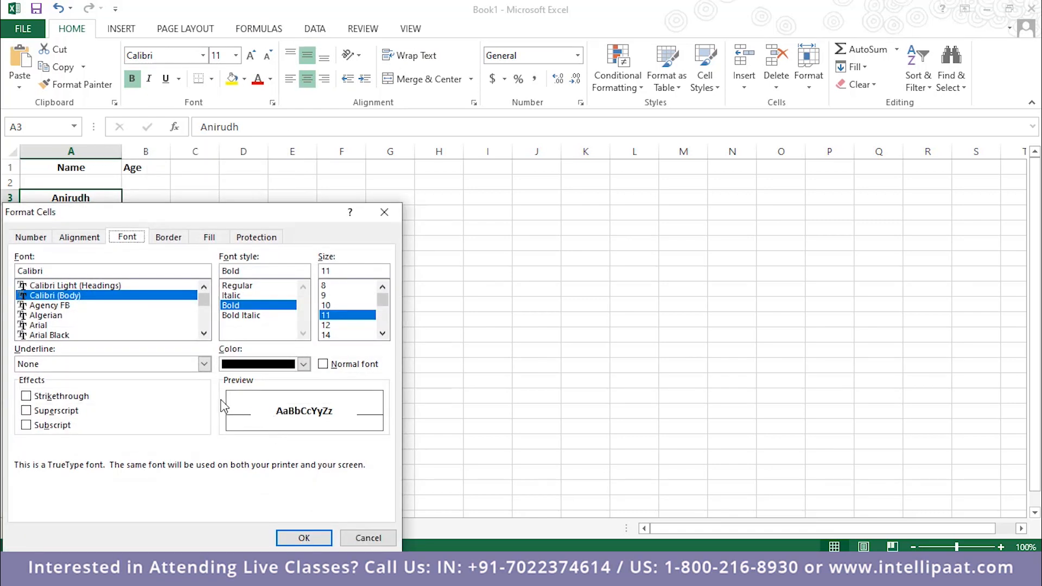
left_click(64, 396)
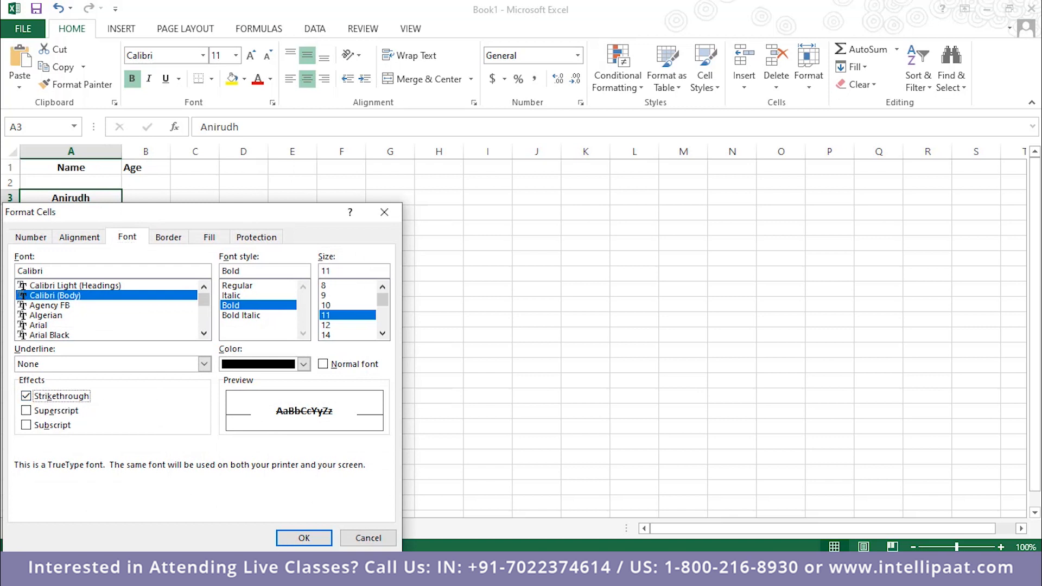
left_click(299, 542)
left_click(302, 422)
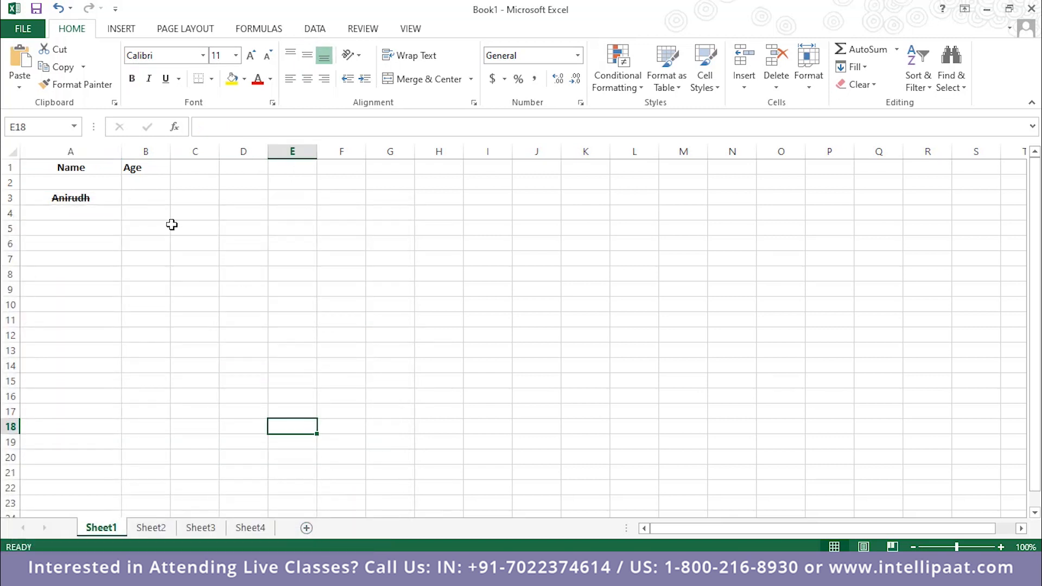
- Undo the strikethrough on the name in A3 and enter 1000 in cell A5
key("ctrl+z")
left_click(102, 228)
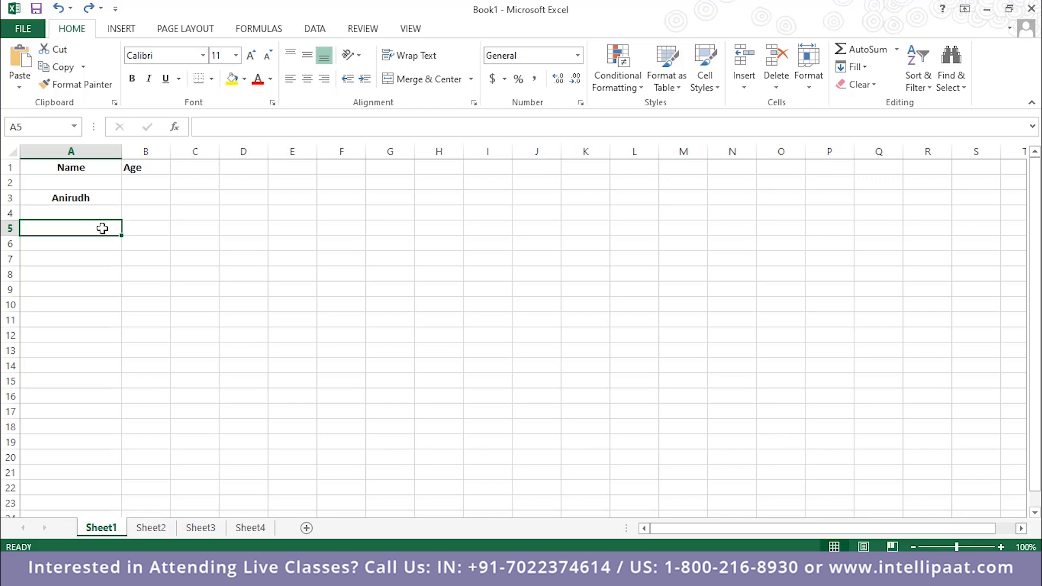
type("1000")
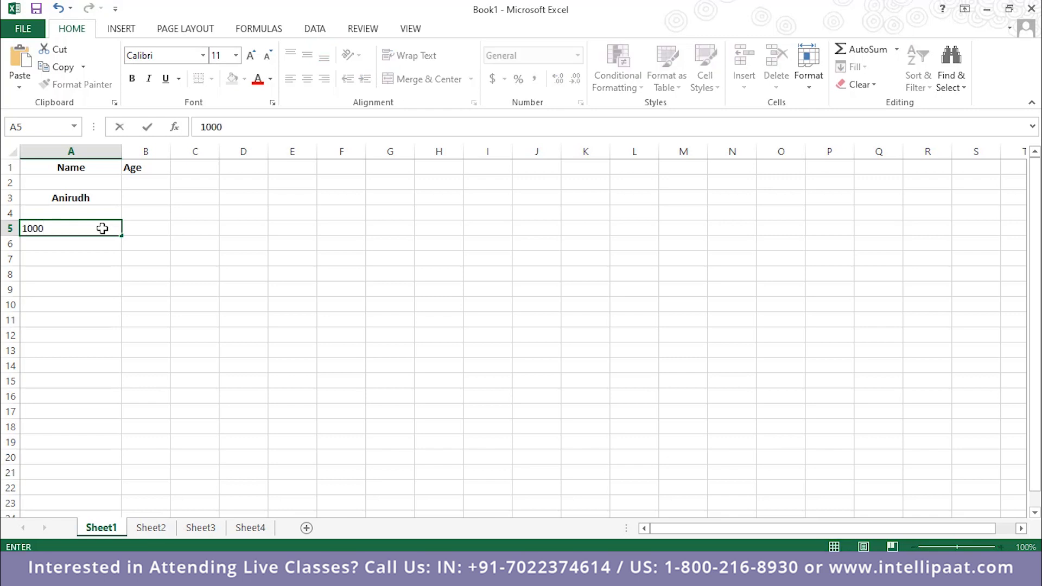
left_click(52, 276)
- Use Format Cells to apply the Percentage number format with 2 decimal places to the value in A5
right_click(67, 230)
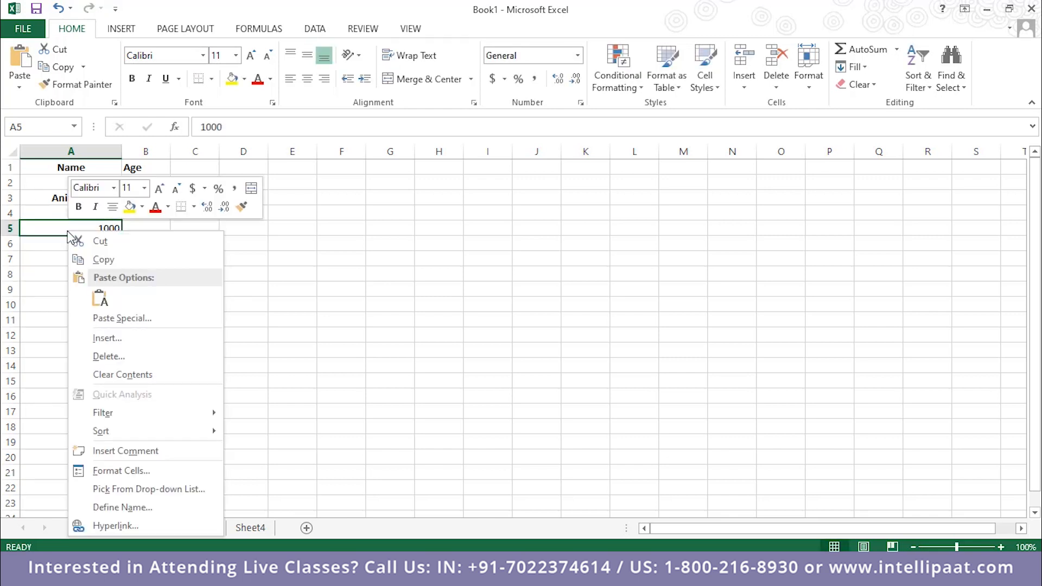
left_click(133, 470)
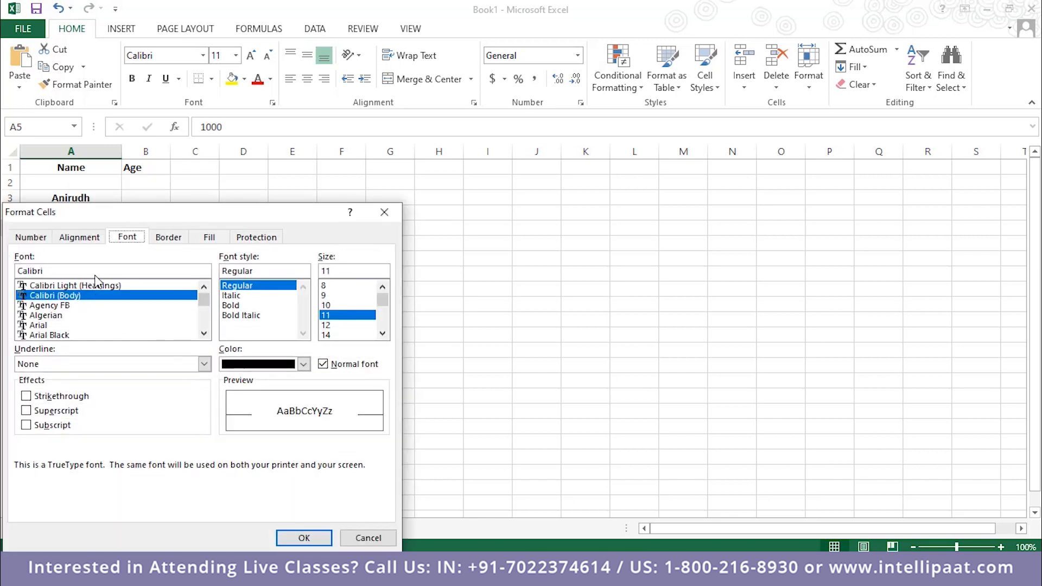
left_click(31, 237)
left_click_drag(116, 212, 386, 169)
left_click(304, 239)
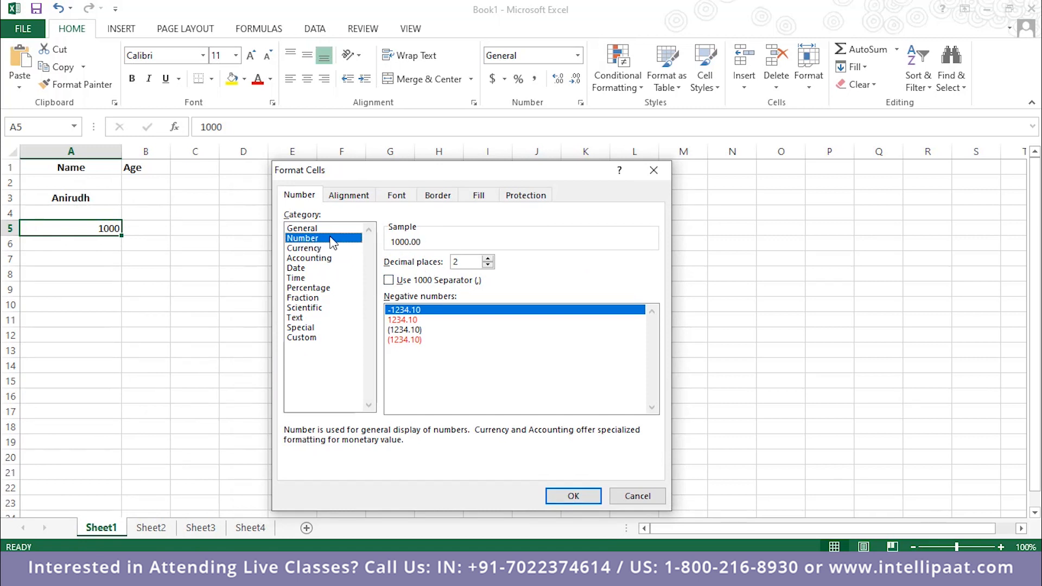
left_click(318, 250)
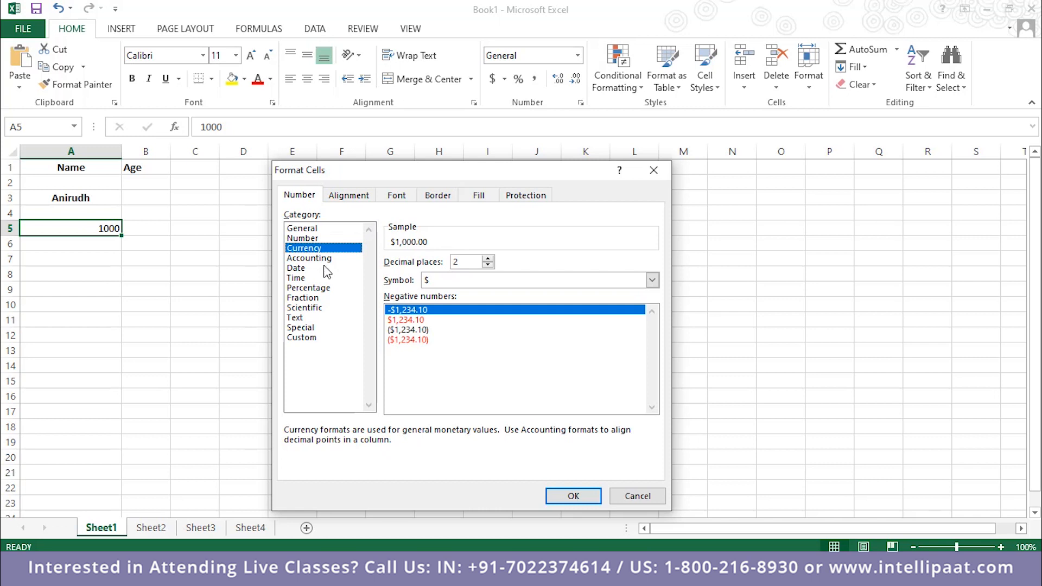
left_click(323, 258)
left_click(322, 269)
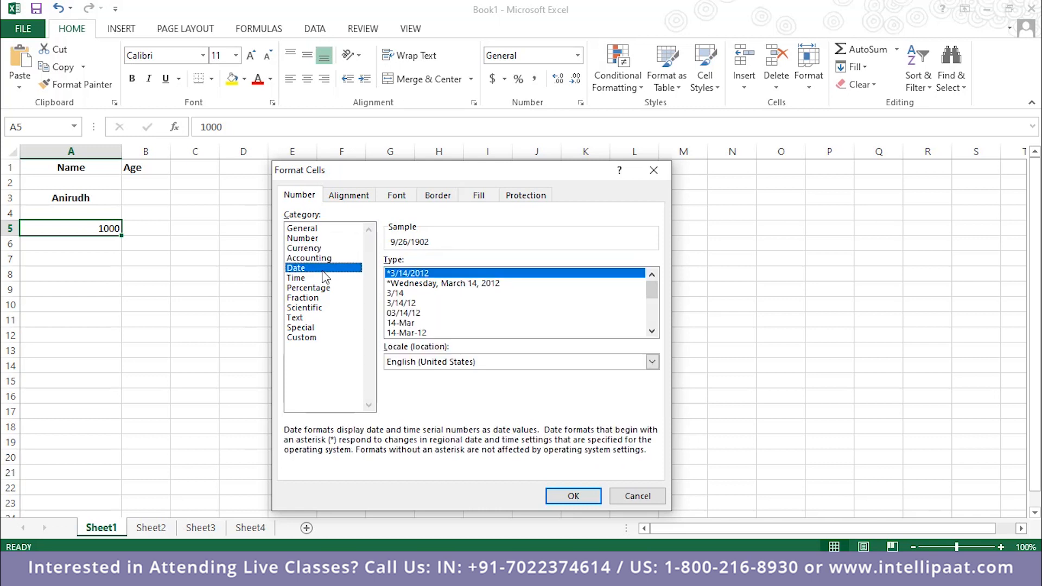
left_click(325, 288)
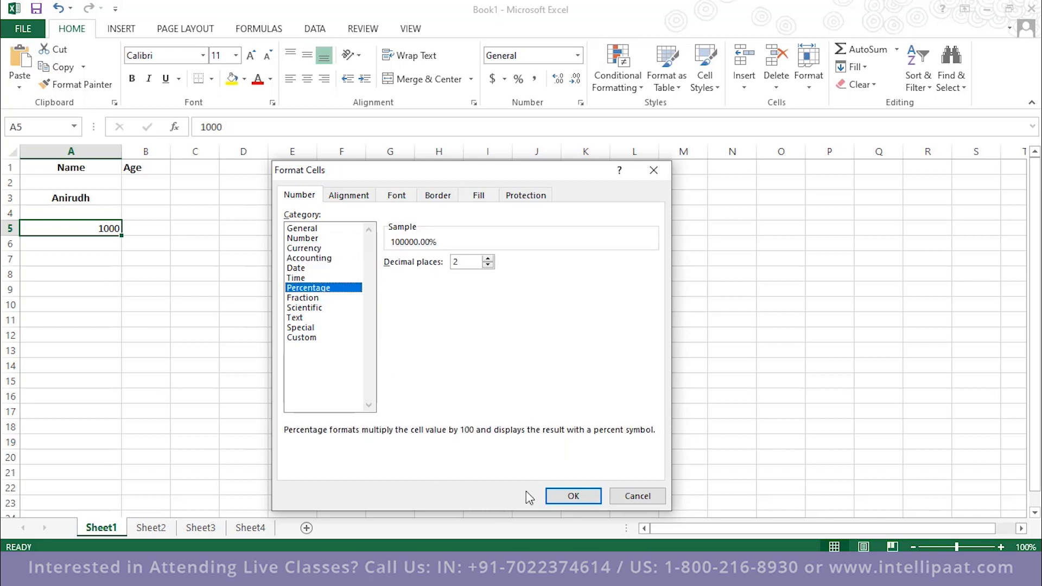
left_click(571, 495)
left_click(187, 359)
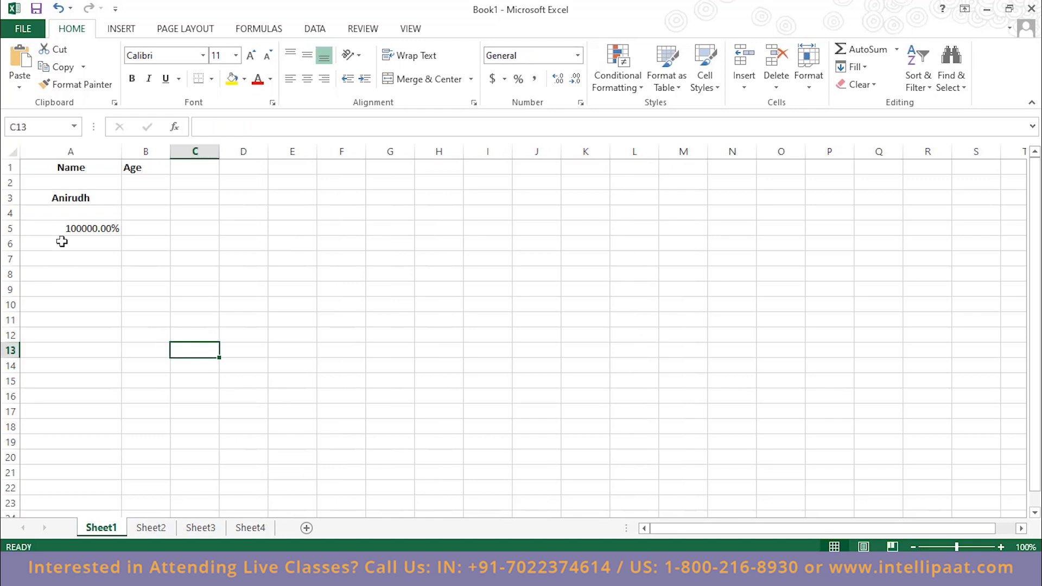
- With A5 selected, look through the command groups of the ribbon categories from Insert to View
left_click(77, 229)
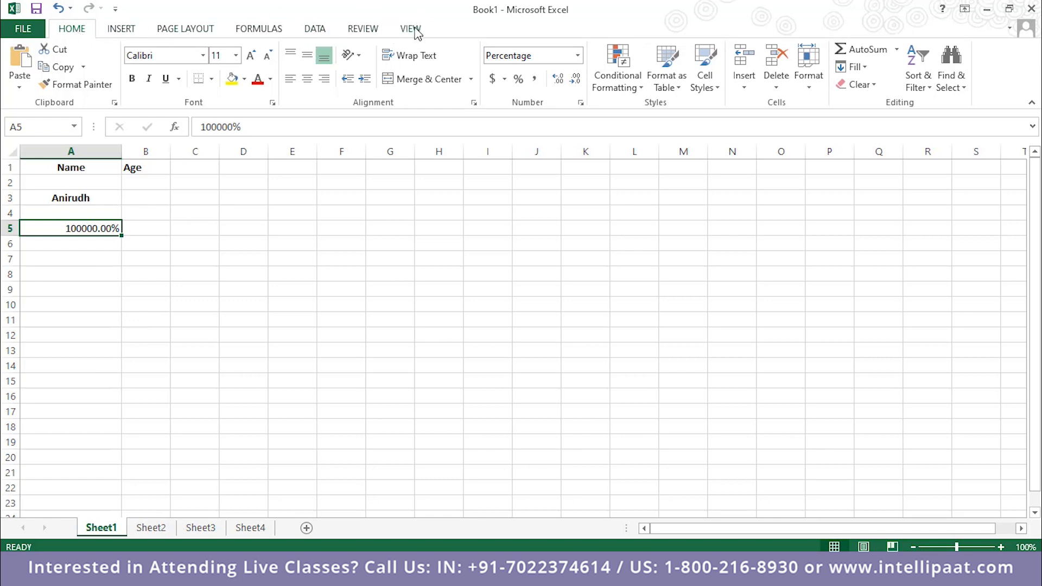
left_click(111, 30)
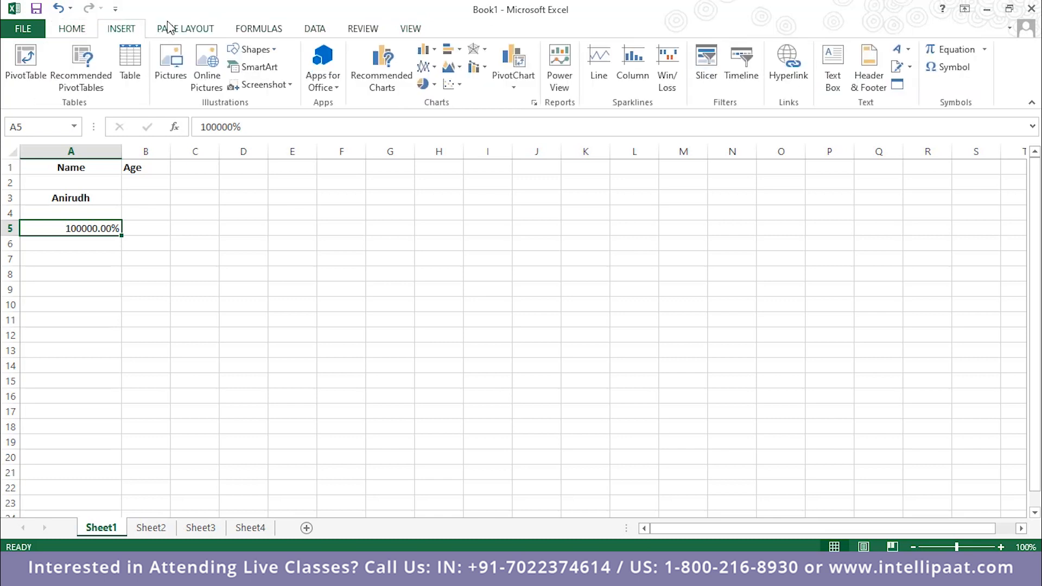
left_click(185, 30)
left_click(259, 30)
left_click(323, 30)
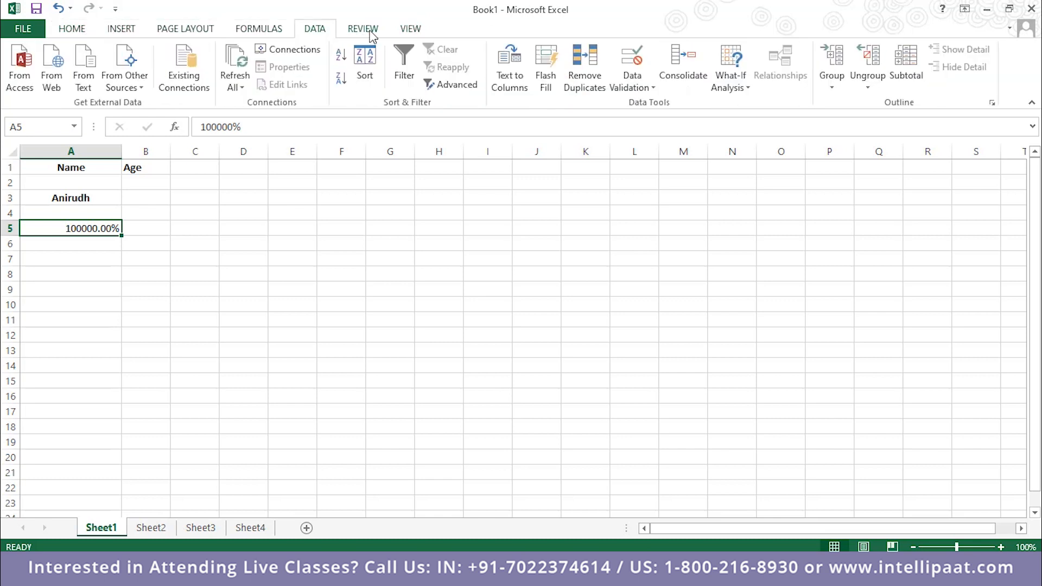
left_click(369, 30)
left_click(412, 30)
scroll(413, 31, "up", 6)
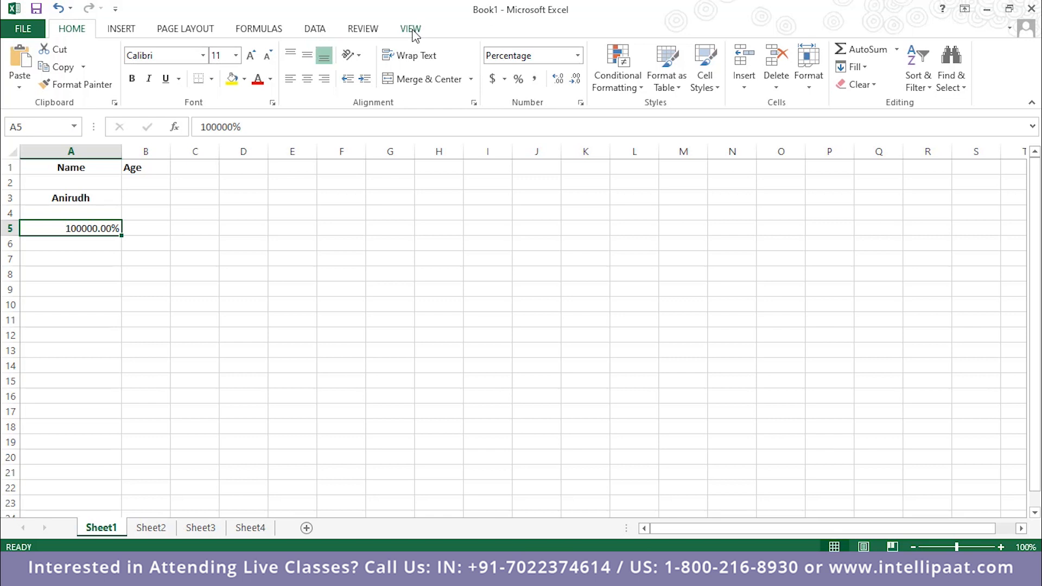
- Customize the ribbon to include Developer among the main tabs and show the Developer commands
right_click(414, 34)
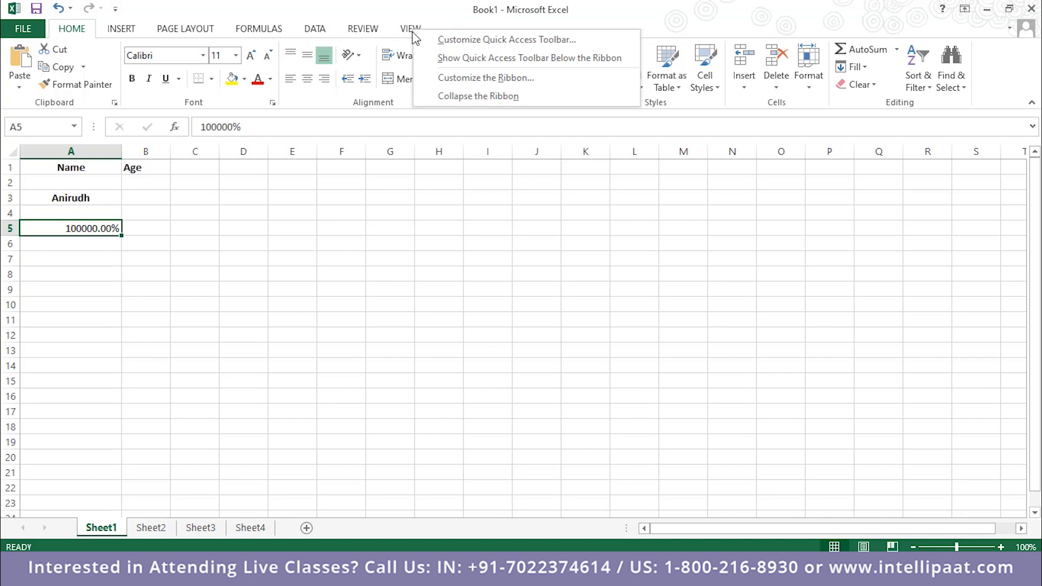
left_click(473, 41)
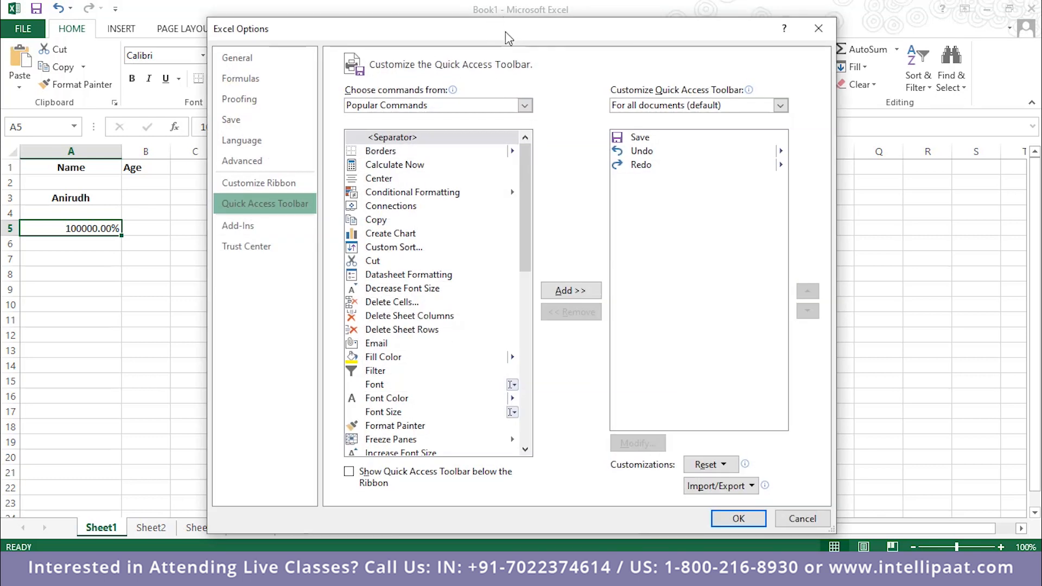
left_click_drag(506, 38, 445, 121)
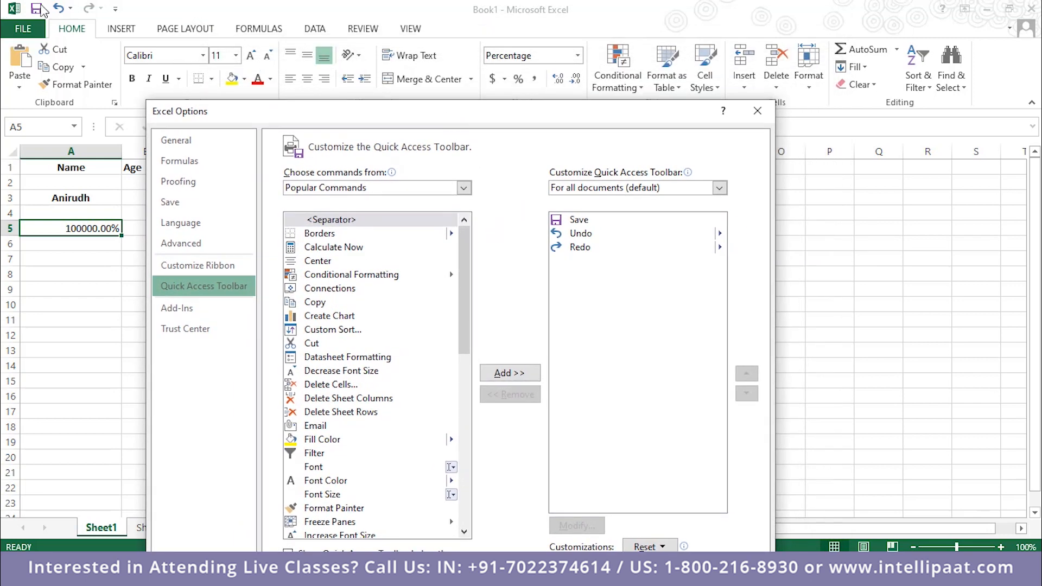
left_click(225, 266)
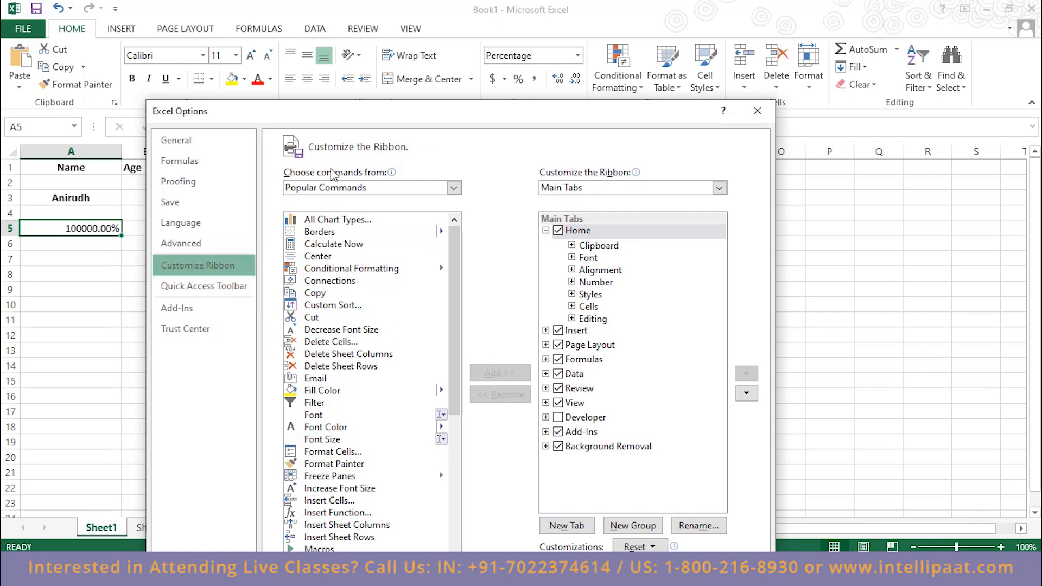
left_click(557, 418)
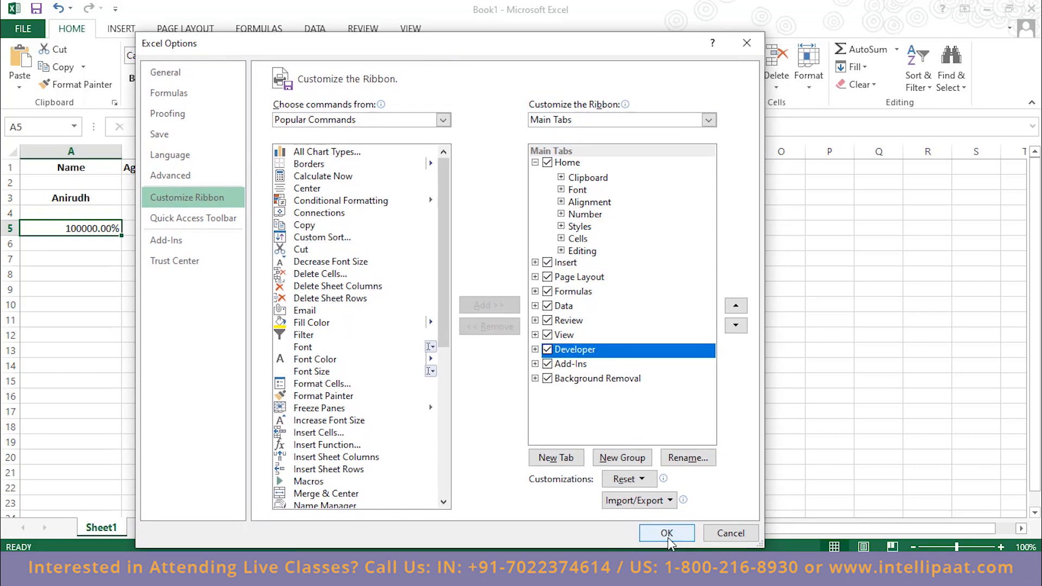
left_click(667, 534)
left_click(471, 33)
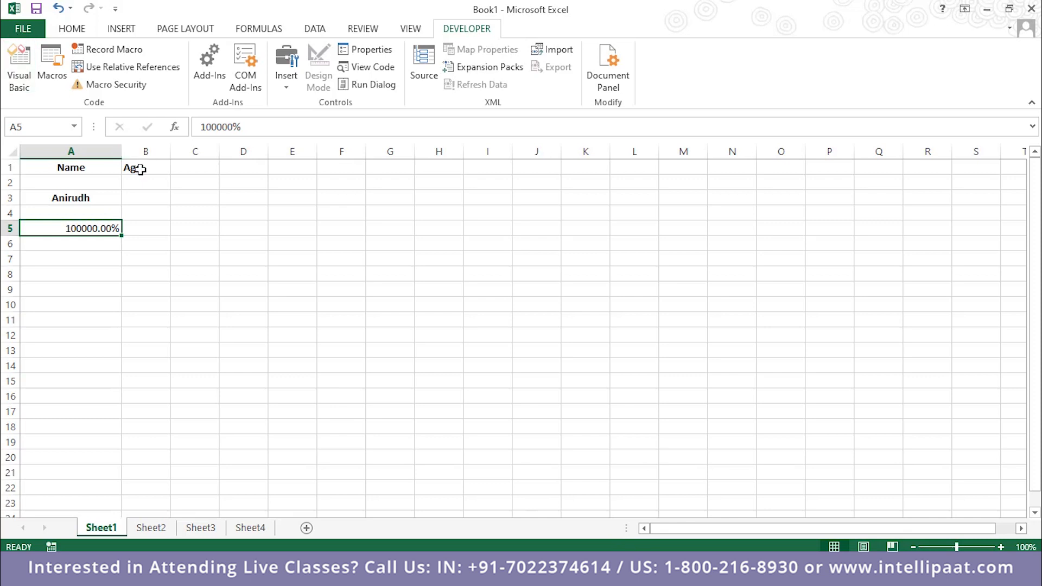
- Clear the contents of cells A5, A3, A1 and B1
key("Delete")
left_click(91, 200)
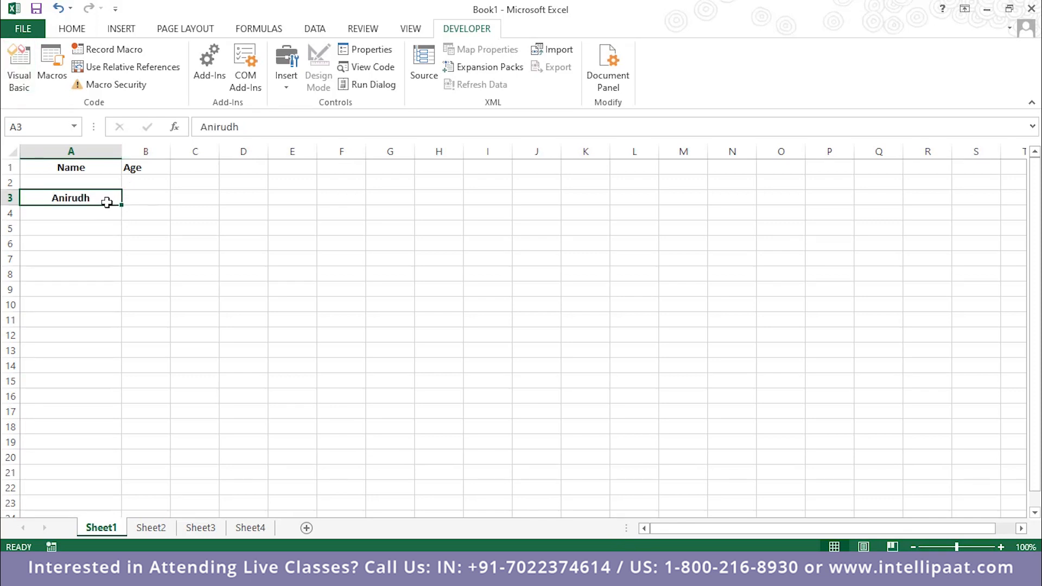
key("Delete")
left_click(106, 166)
key("Delete")
left_click(132, 172)
key("Delete")
- Enter the column headers ID in A1 and Age in B1
left_click(96, 170)
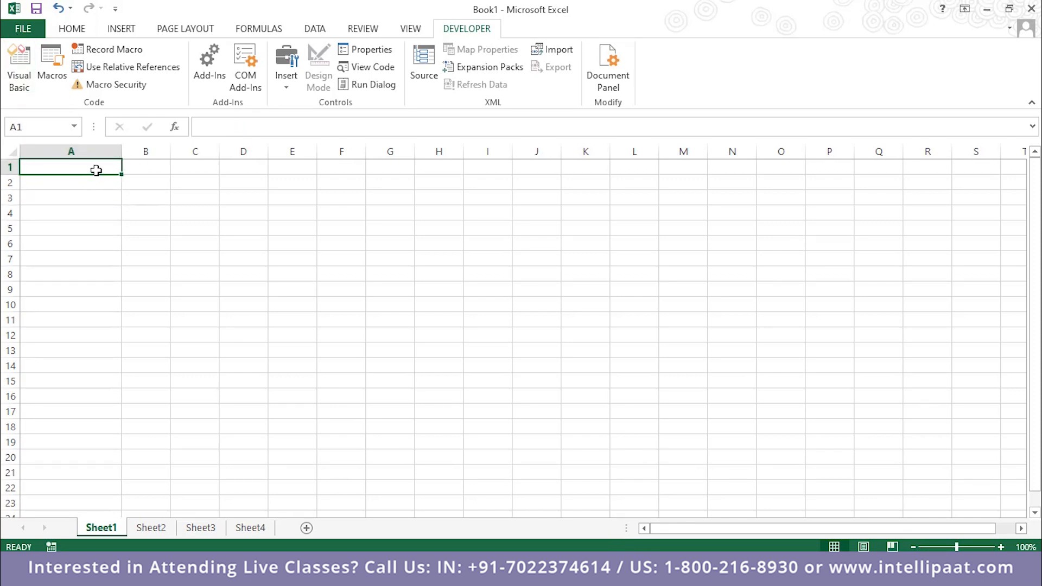
type("ID")
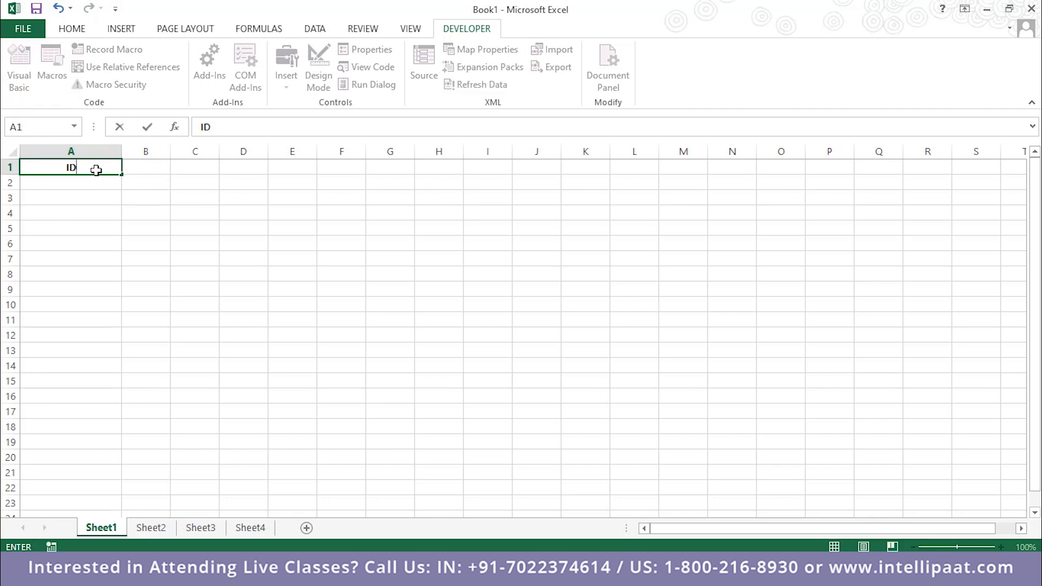
left_click(91, 161)
left_click(146, 172)
type("Age")
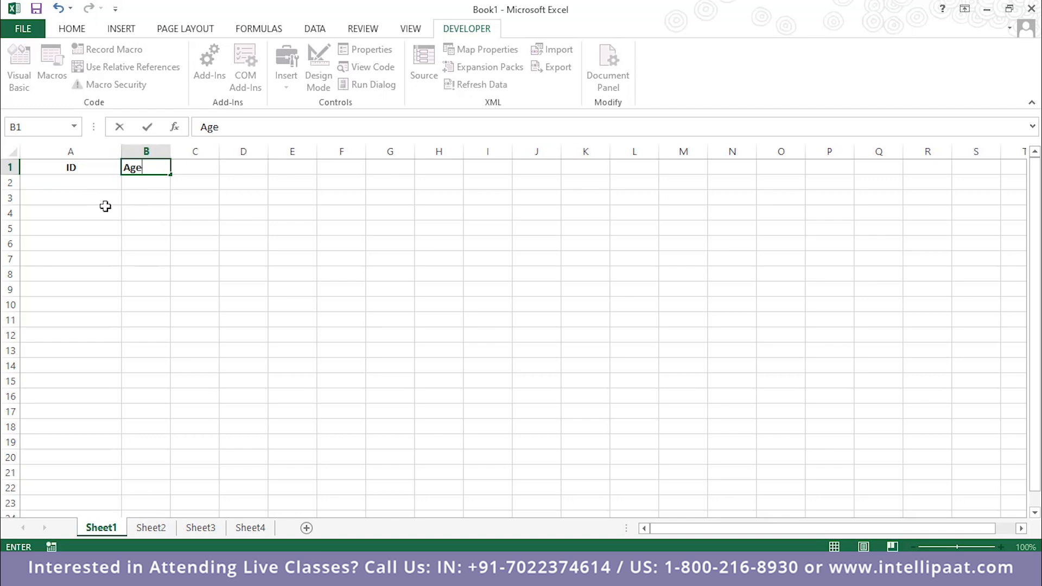
- Enter 1 in A2 and the formula =A2+1 in A3 to start the ID sequence
left_click(78, 189)
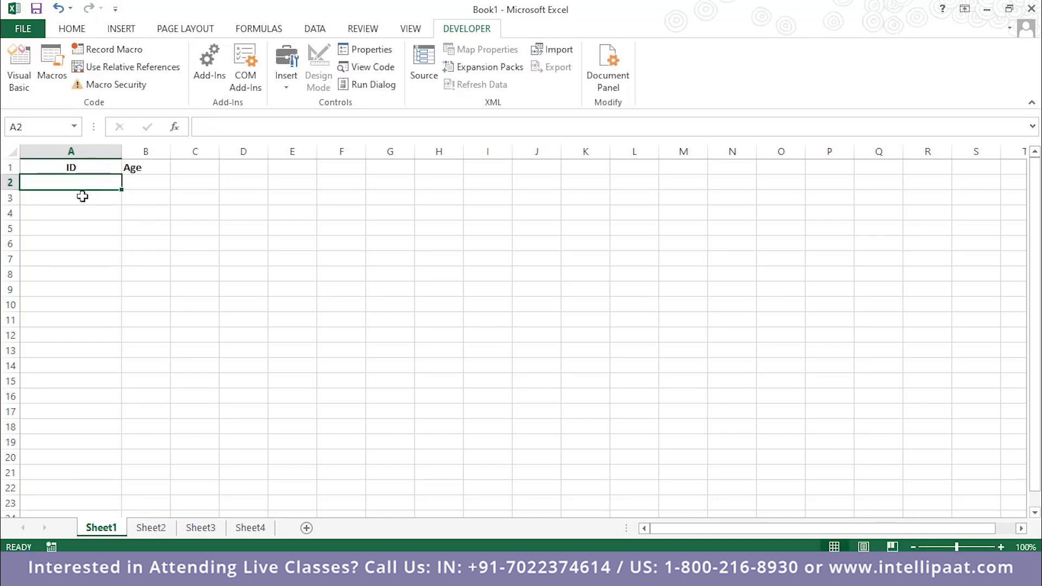
type("1")
left_click(82, 203)
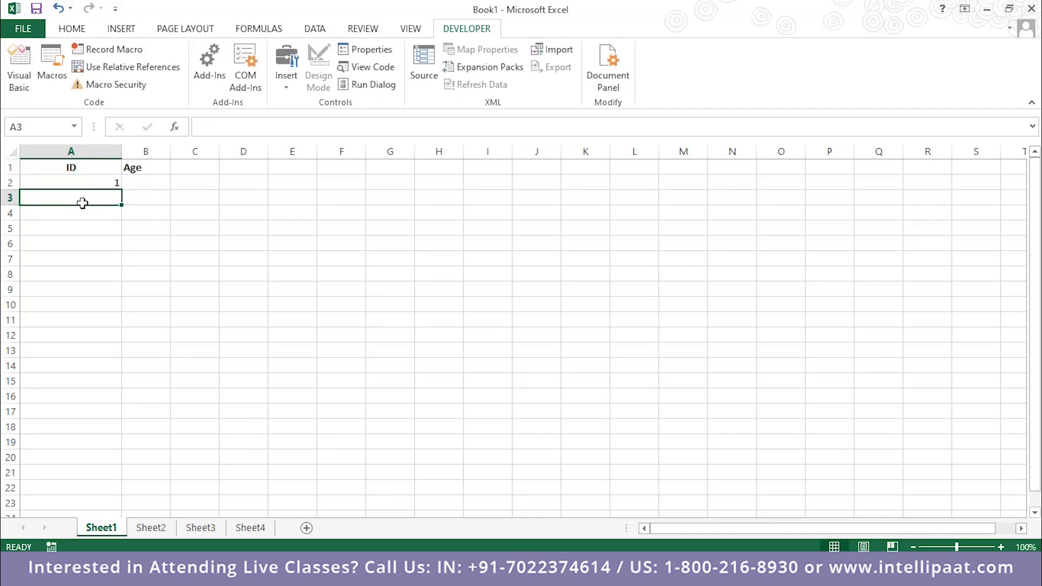
type("=A")
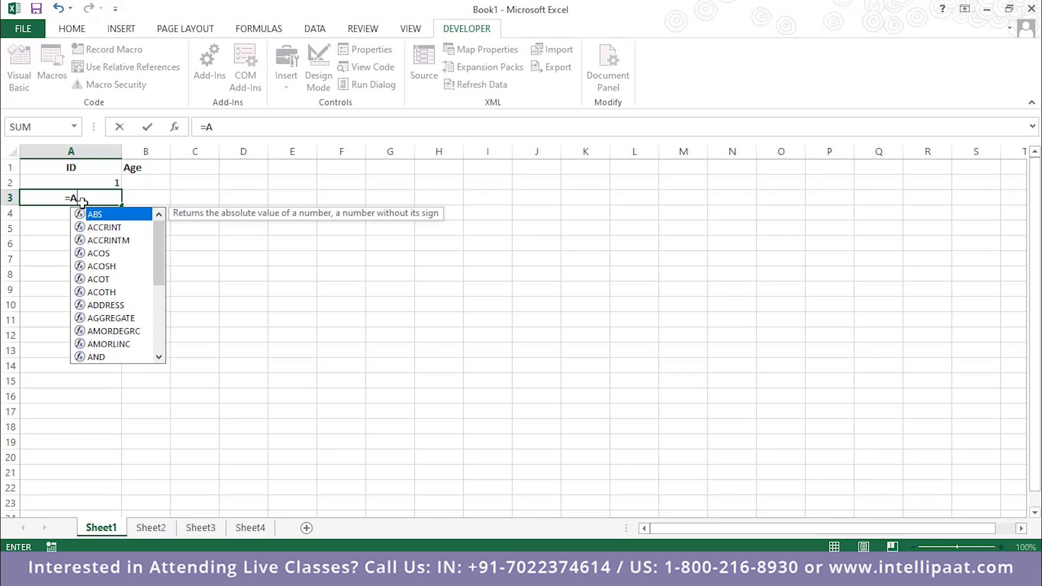
type("2+1")
key("Return")
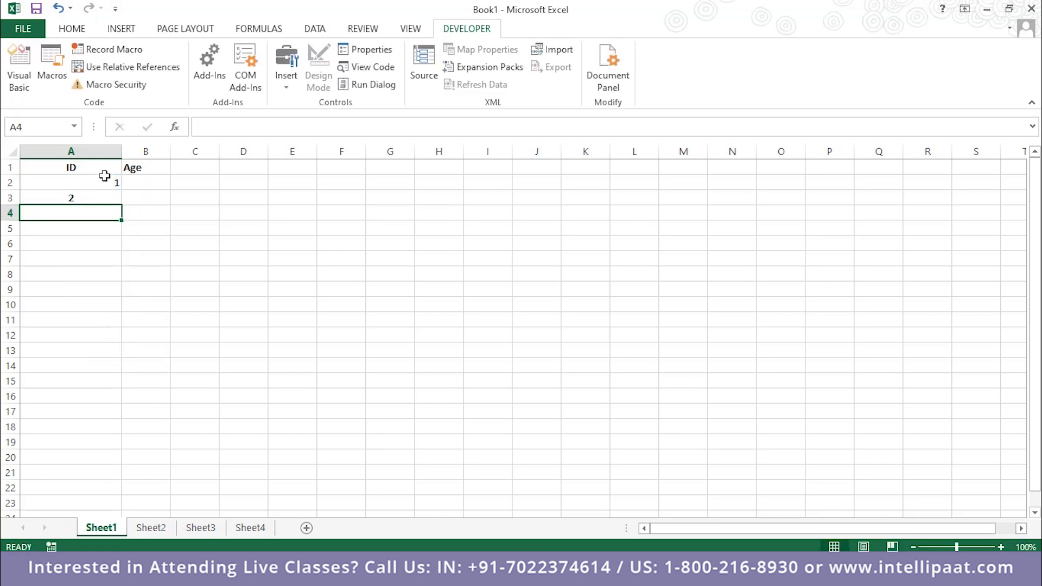
- Fill the formula in A3 down the ID column to A93
left_click(76, 197)
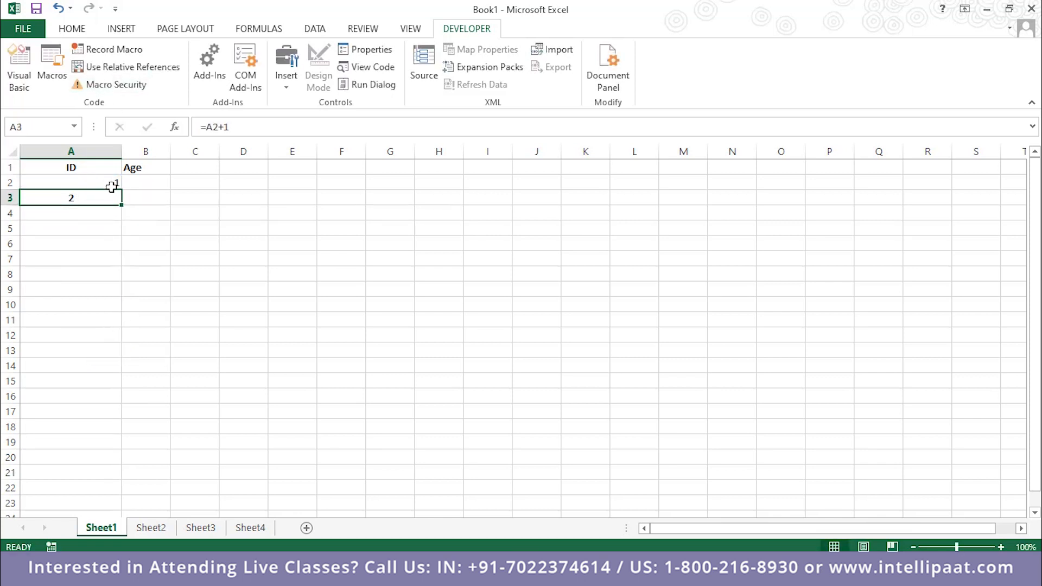
left_click_drag(122, 206, 132, 475)
left_click(178, 442)
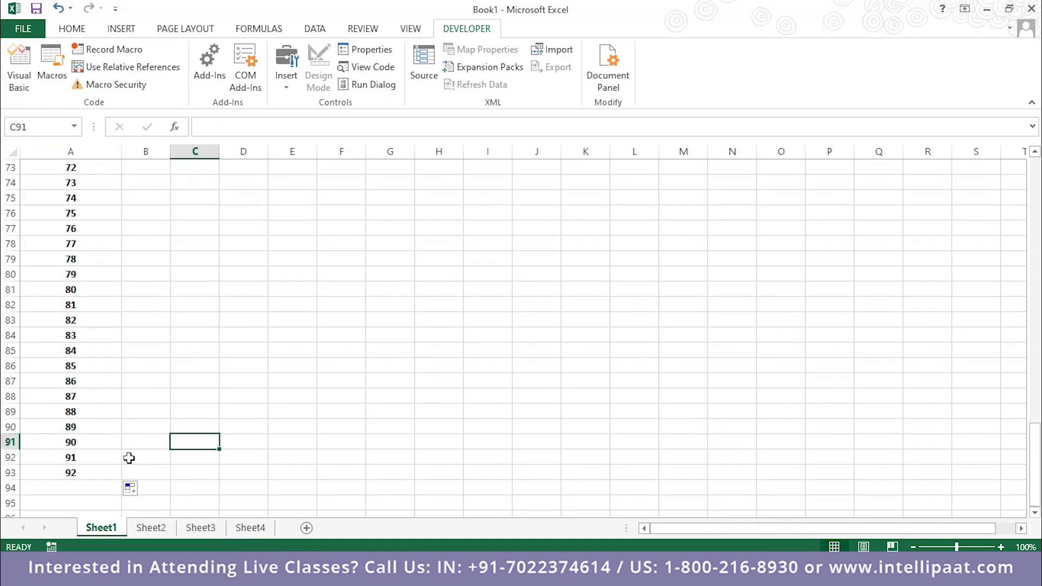
- Review the filled ID sequence in column A, examining the formula in A31 and the rows around the column's end
scroll(106, 459, "up", 19)
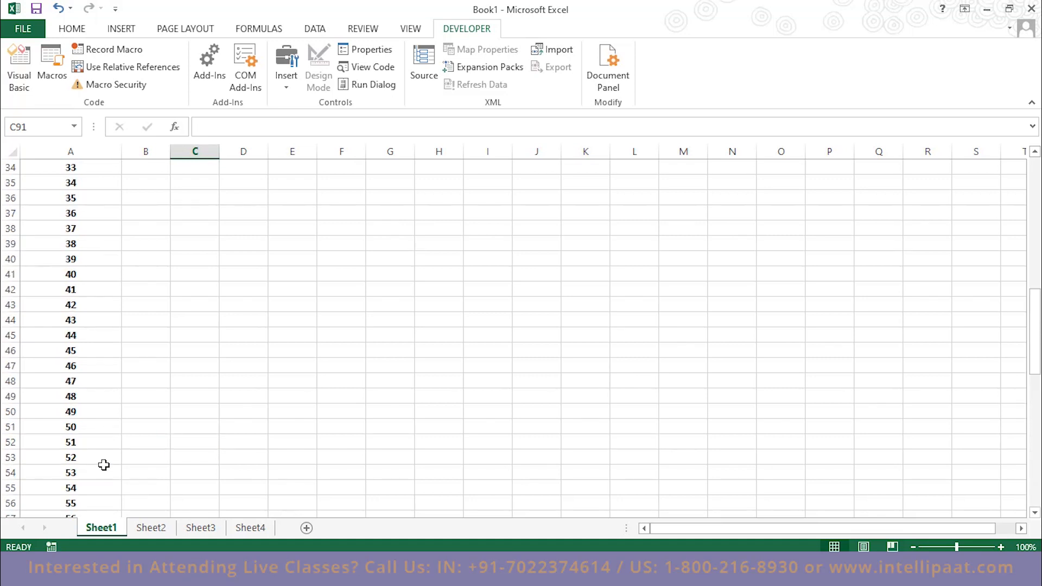
scroll(103, 465, "up", 5)
scroll(104, 465, "down", 10)
left_click(84, 168)
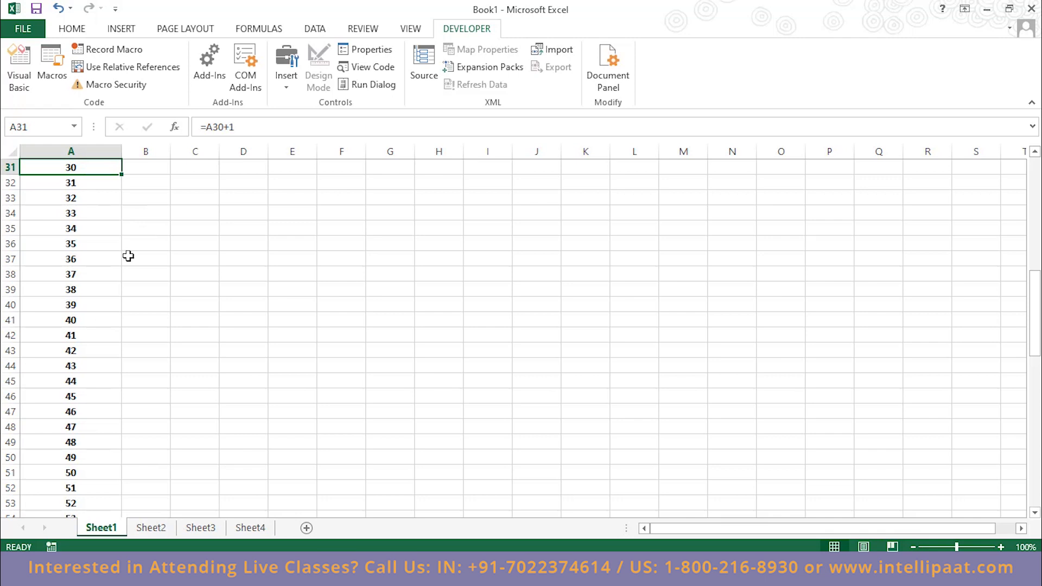
scroll(128, 255, "down", 18)
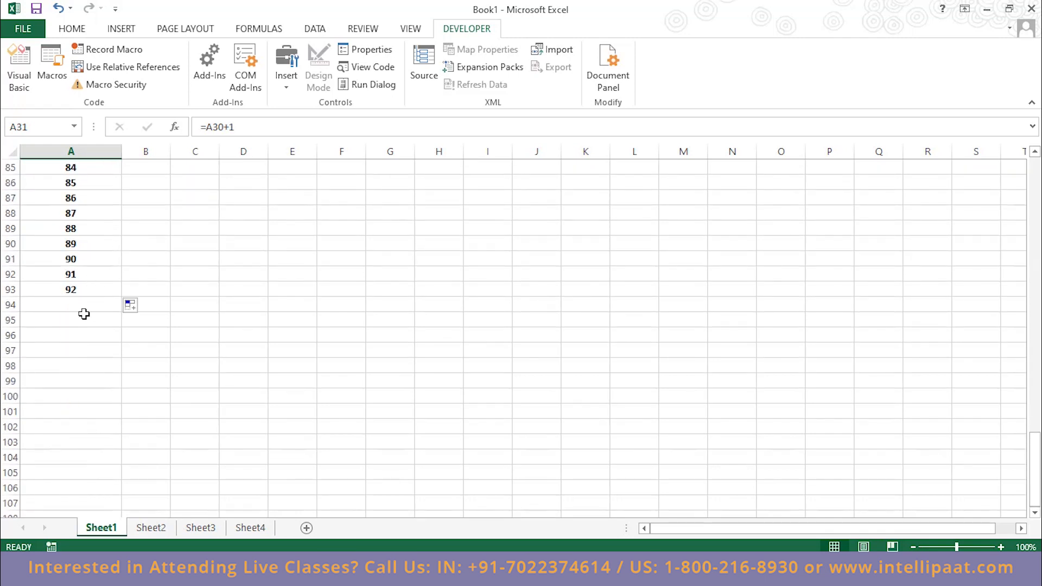
left_click(85, 317)
left_click(243, 335)
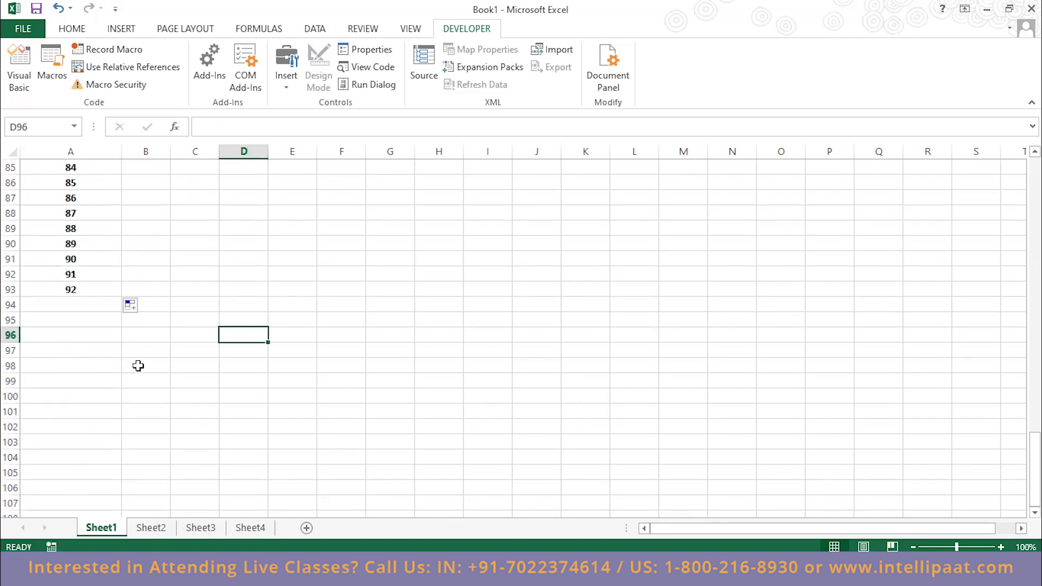
left_click(363, 335)
left_click(475, 333)
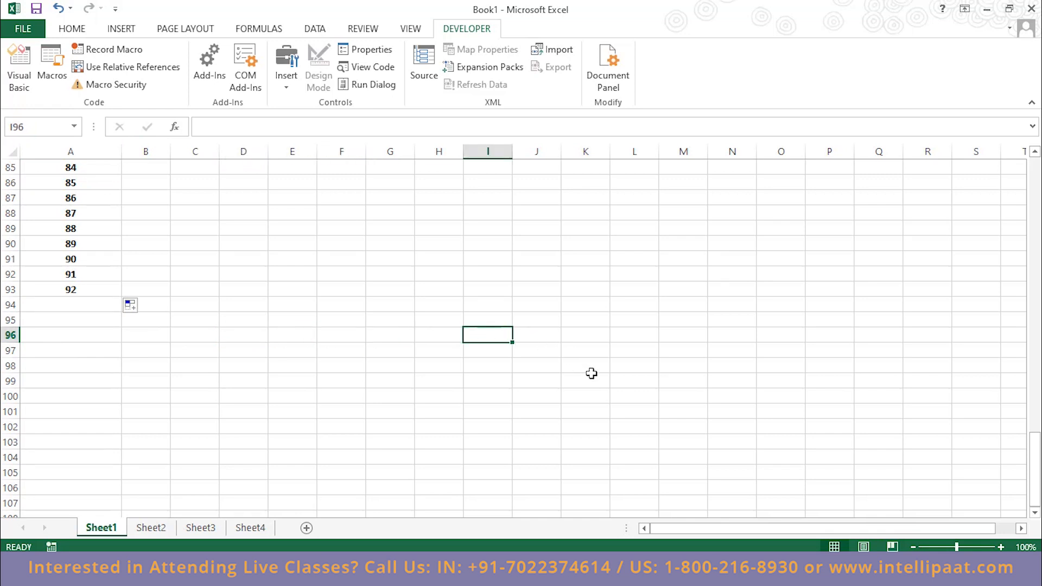
scroll(209, 401, "up", 1)
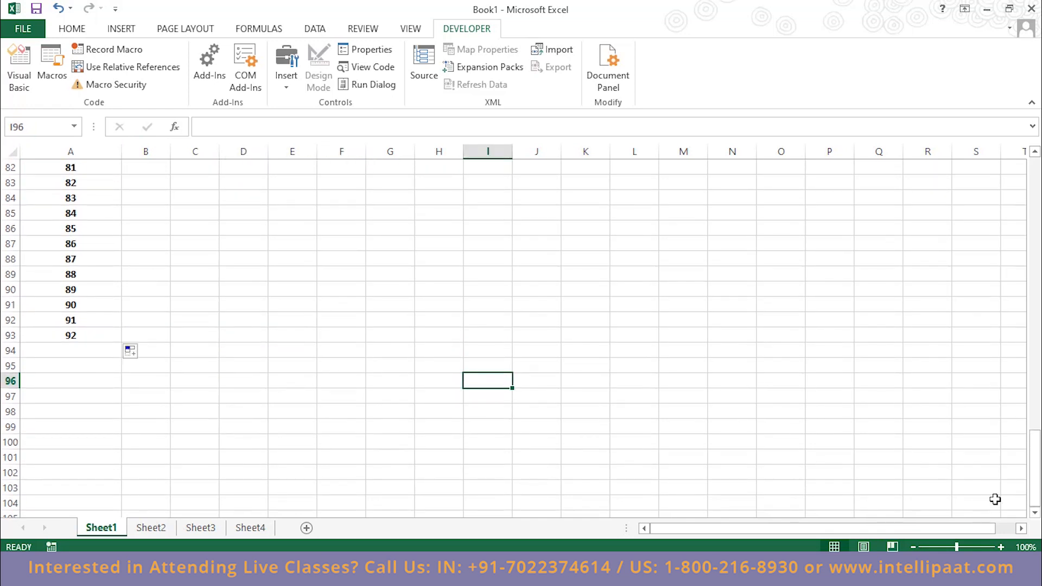
- Freeze the worksheet's top row with the ID and Age headers and check that it holds over the lower rows
left_click_drag(1034, 467, 1035, 184)
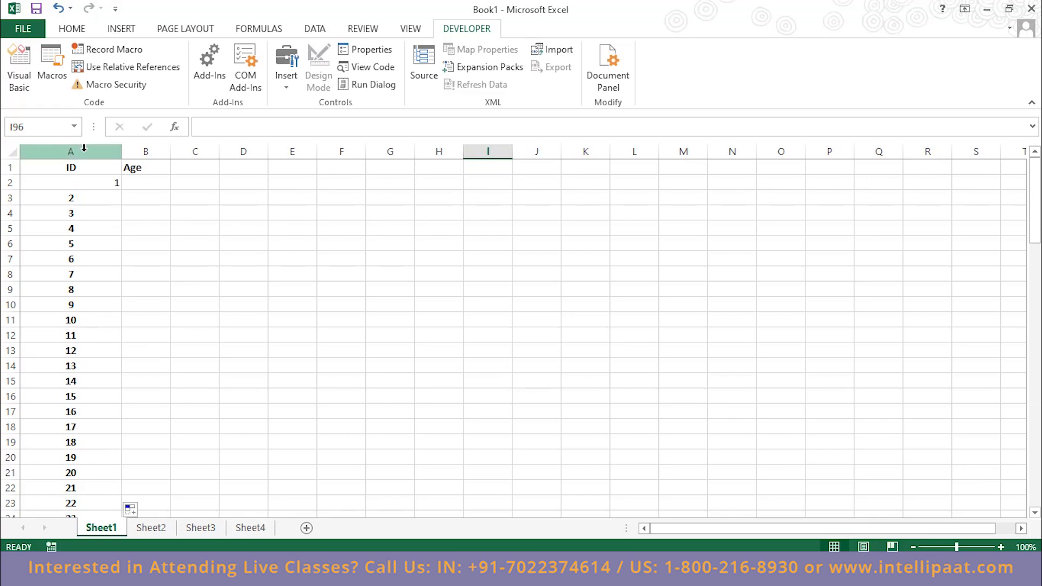
left_click(102, 167)
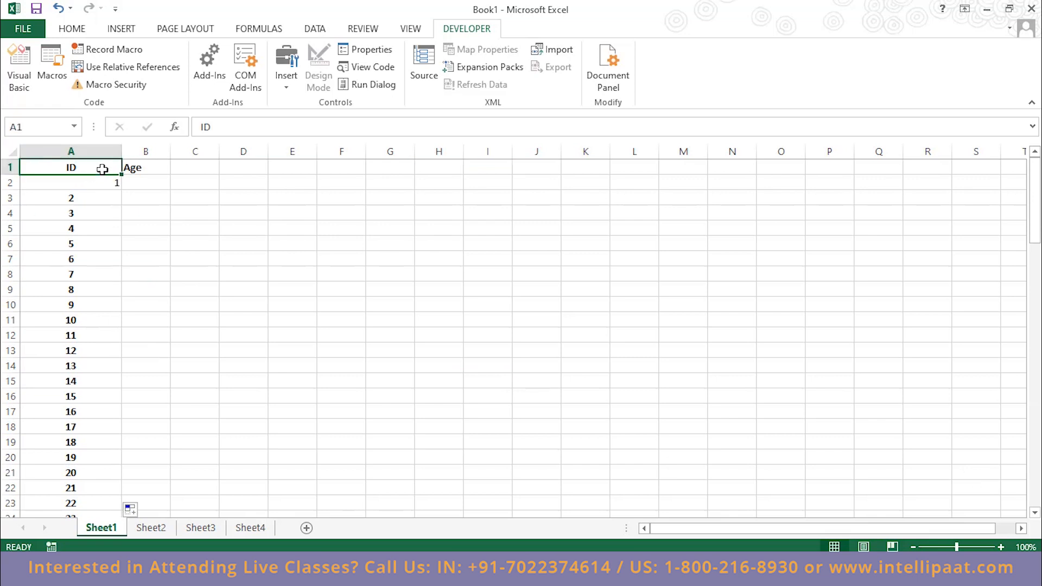
left_click(143, 167, "shift")
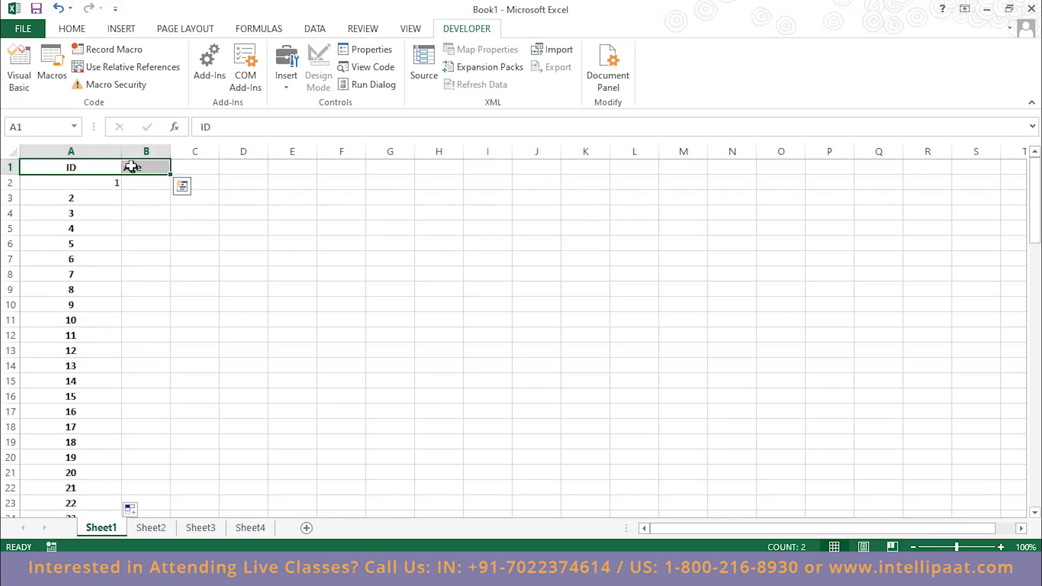
left_click(417, 30)
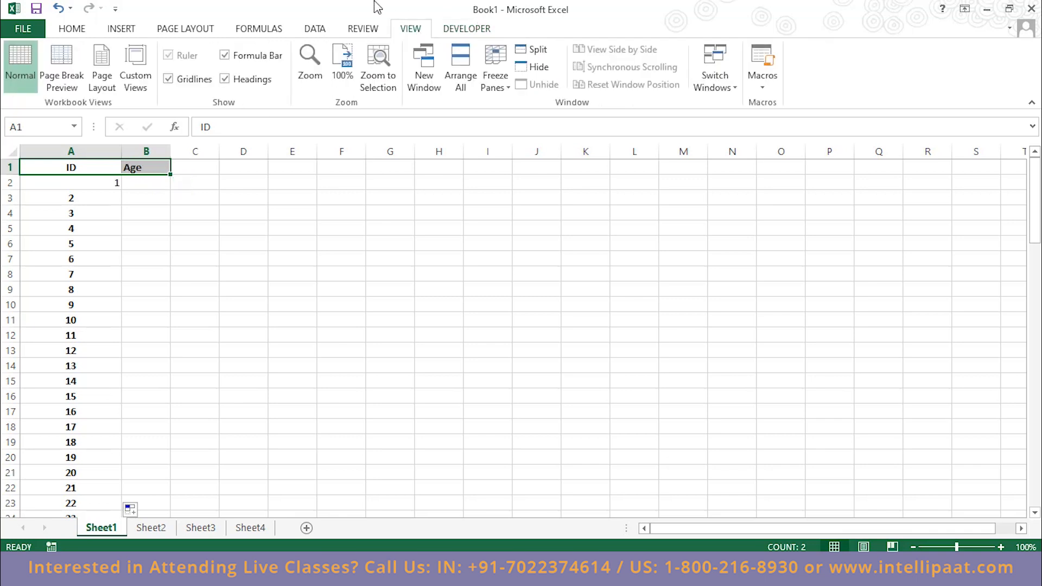
left_click(496, 87)
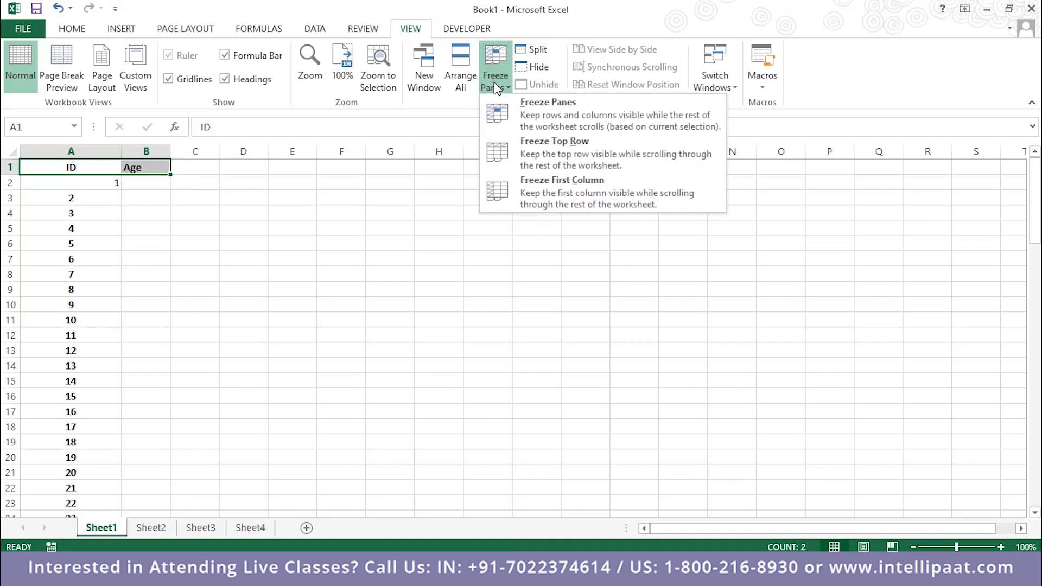
left_click(522, 161)
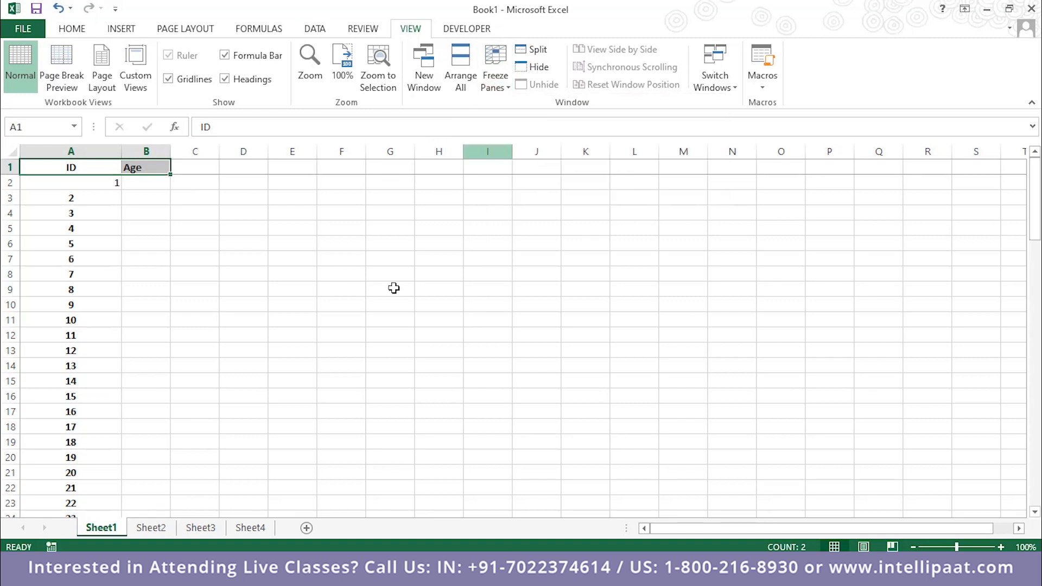
left_click(304, 369)
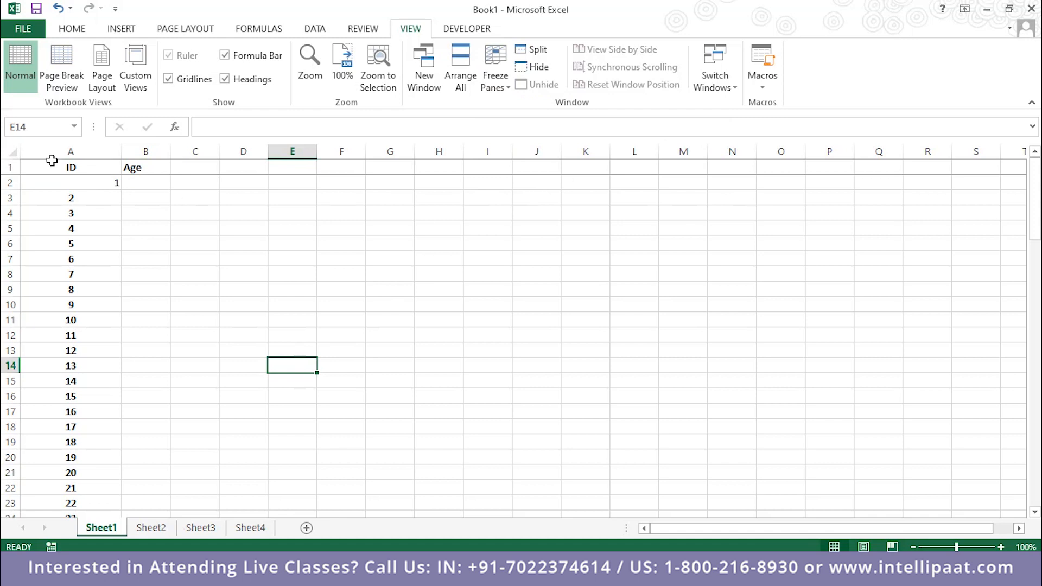
left_click(111, 224)
scroll(115, 224, "down", 14)
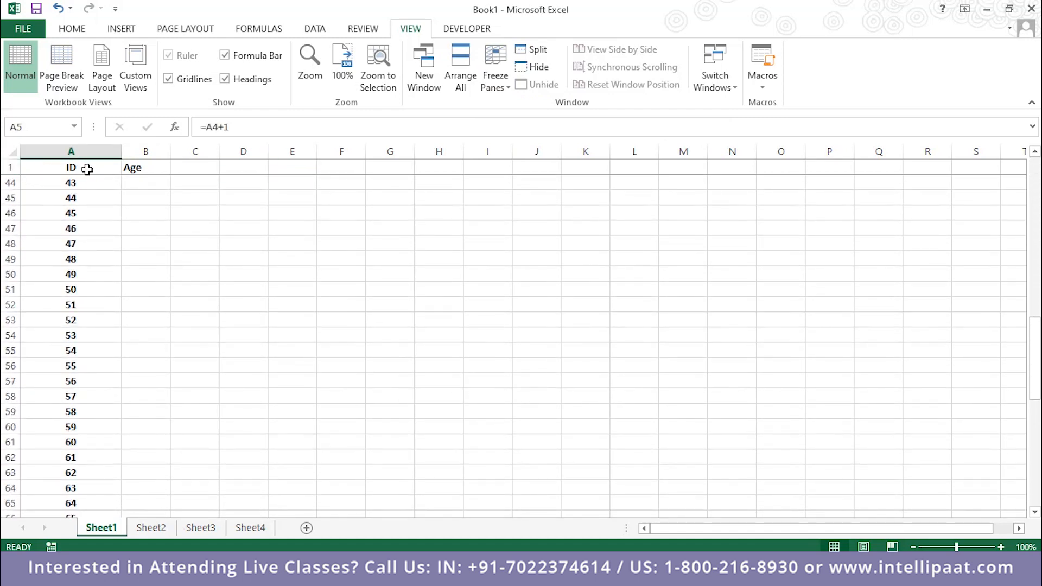
scroll(107, 188, "down", 10)
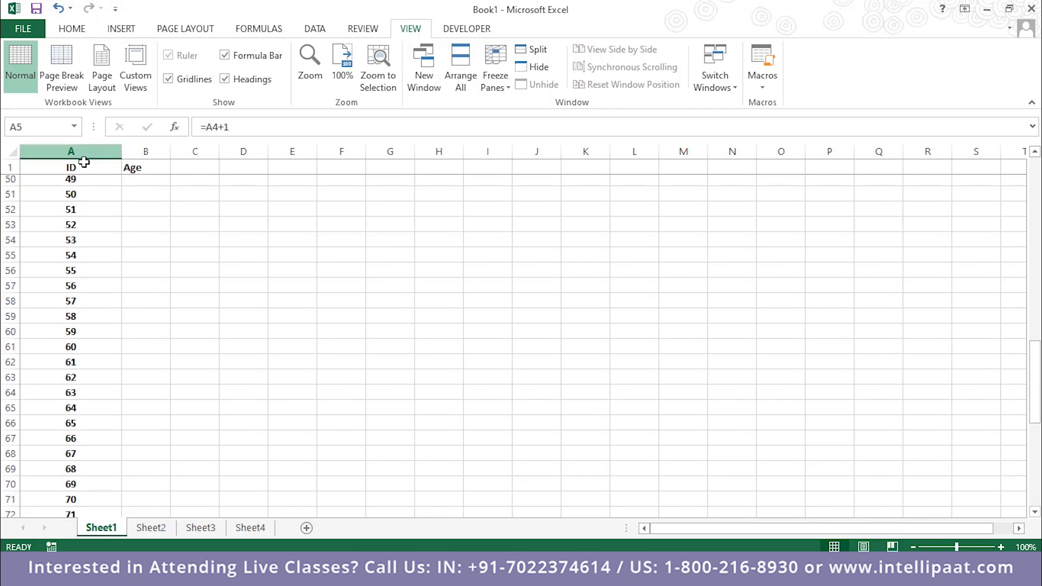
scroll(102, 356, "down", 4)
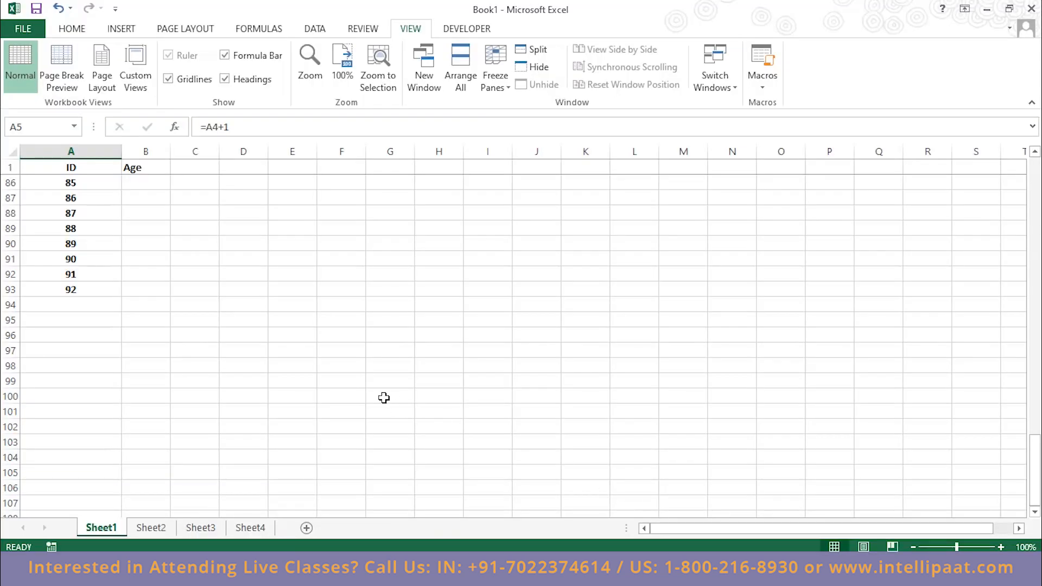
- Examine the Locked and Hidden protection options in the Format Cells settings of A88 and accept them
left_click(64, 210)
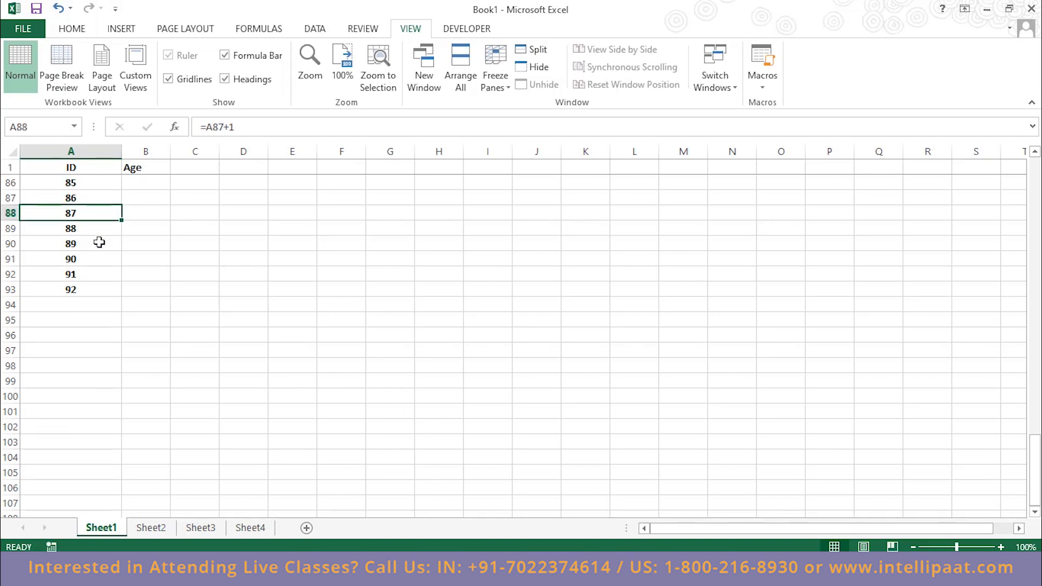
right_click(75, 213)
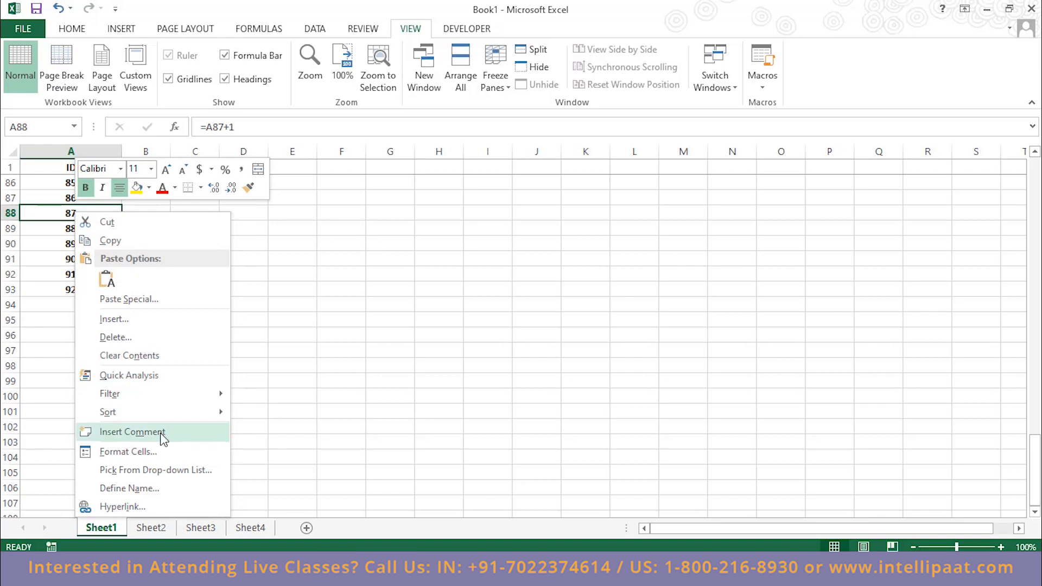
left_click(184, 451)
left_click_drag(256, 217, 472, 195)
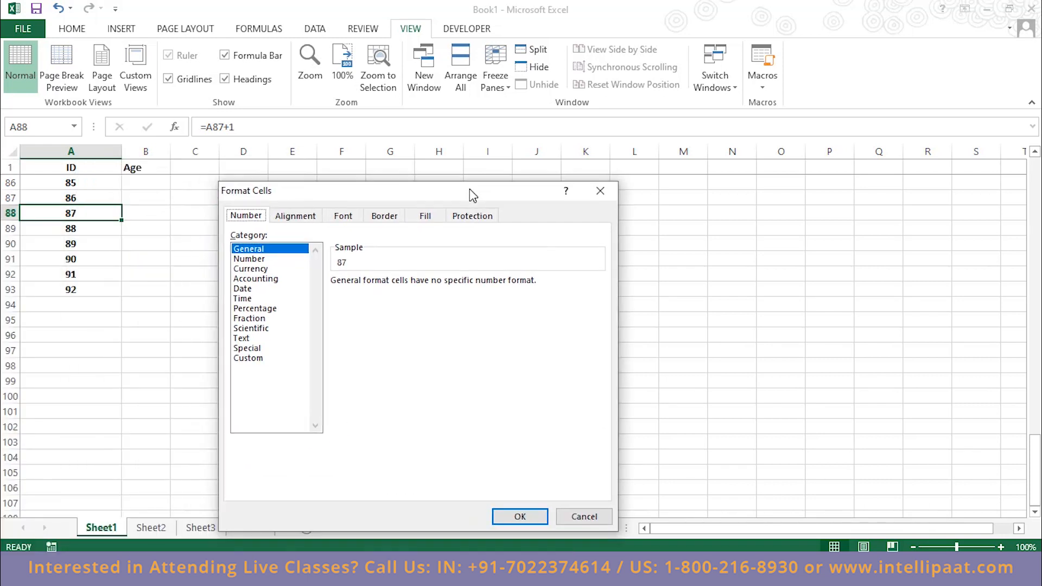
left_click(473, 216)
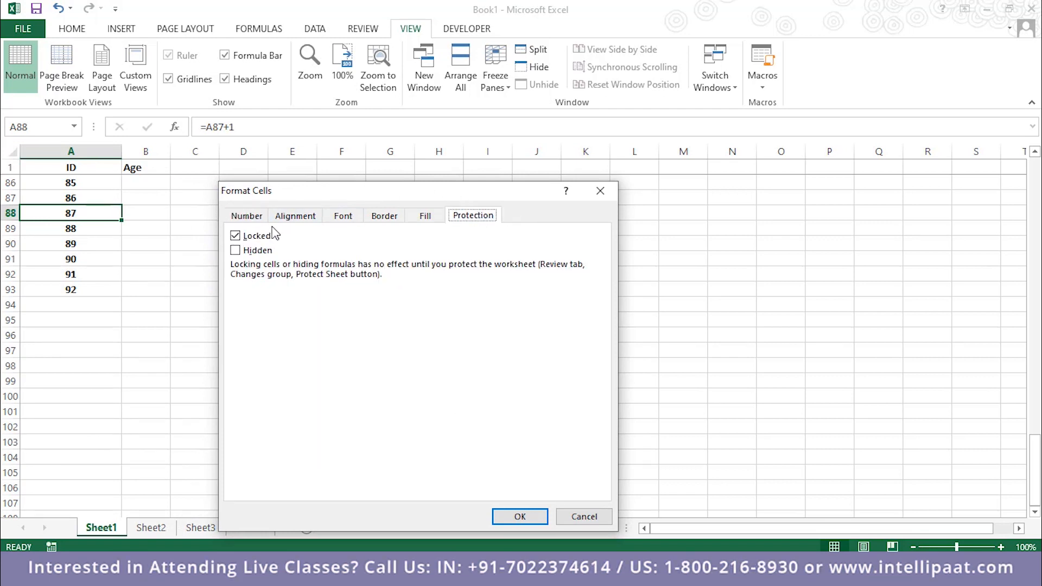
left_click(246, 252)
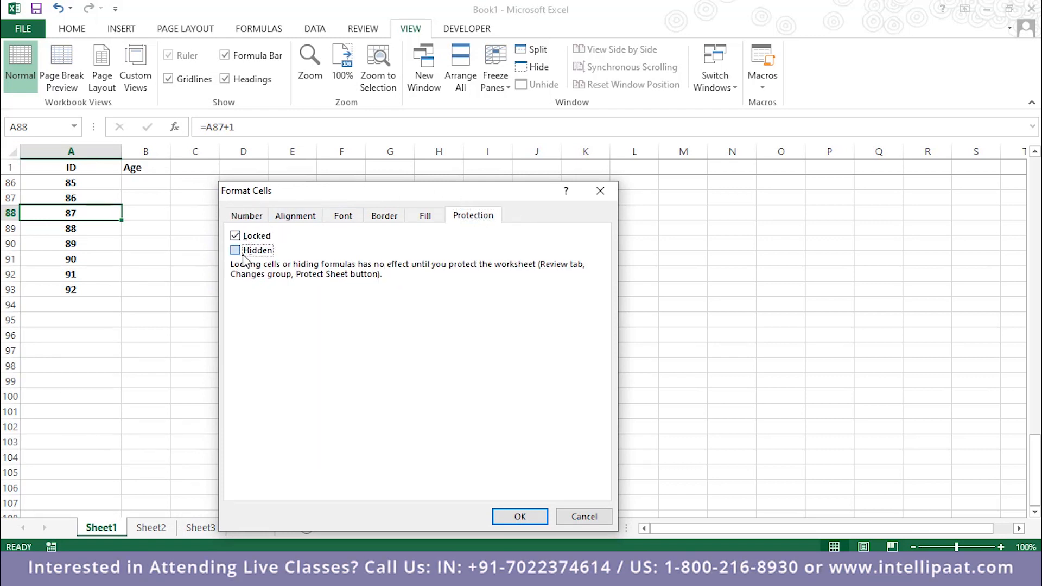
left_click(525, 522)
left_click(85, 271)
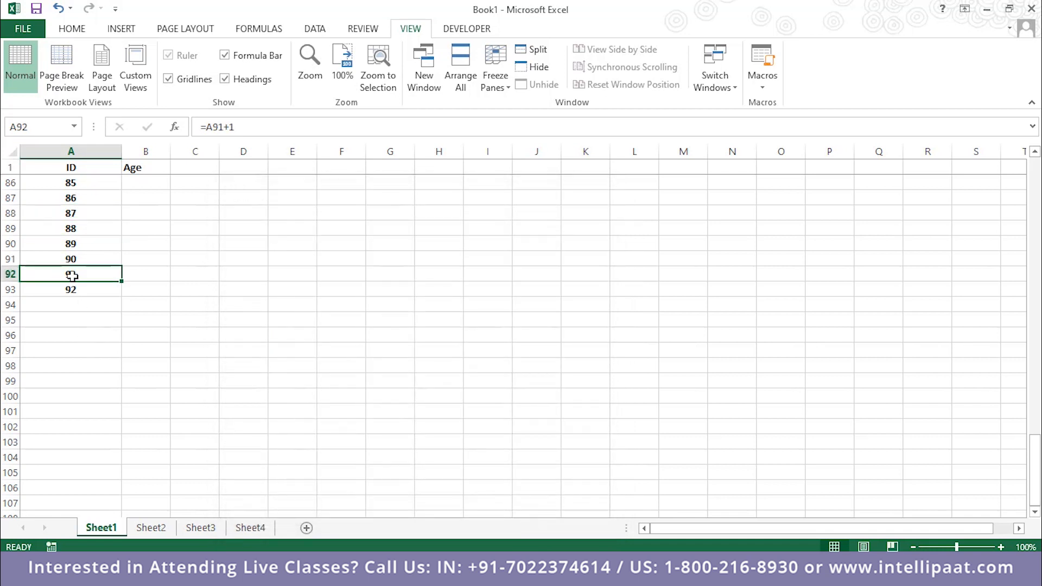
left_click(100, 231)
left_click(103, 212)
left_click(108, 244)
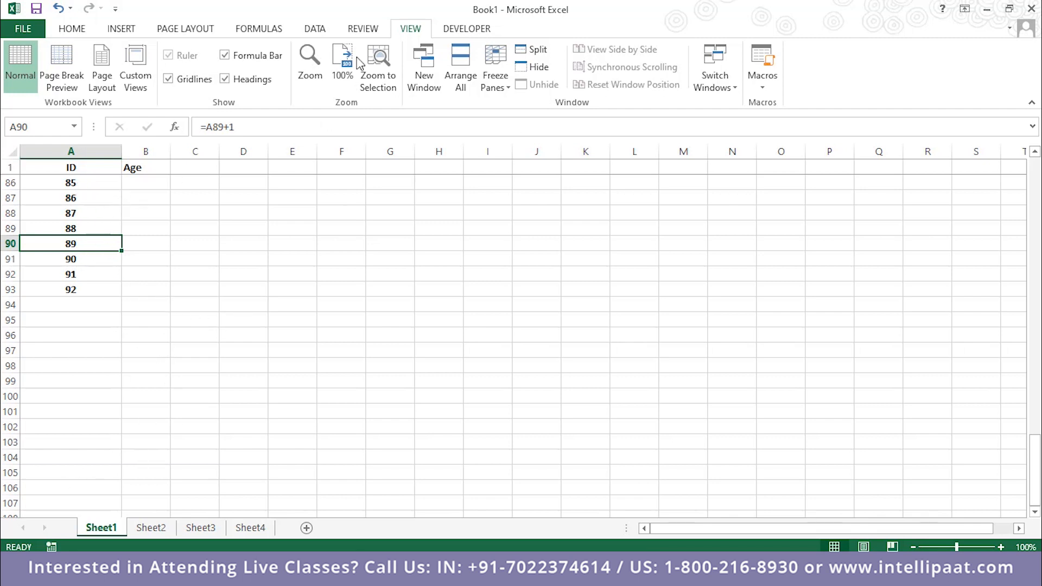
- Protect the workbook's structure, entering and confirming a protection password
left_click(372, 31)
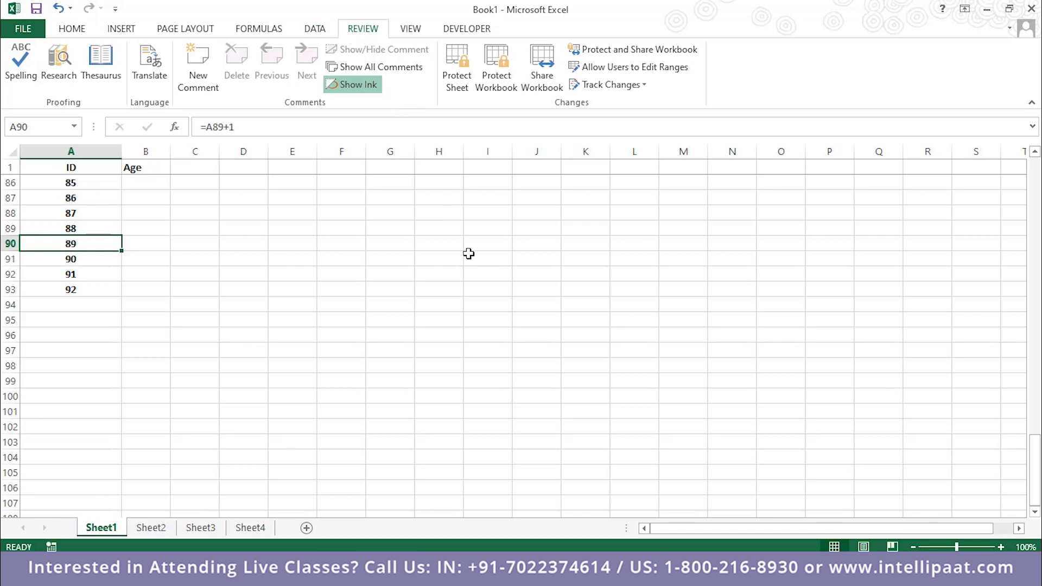
left_click(497, 82)
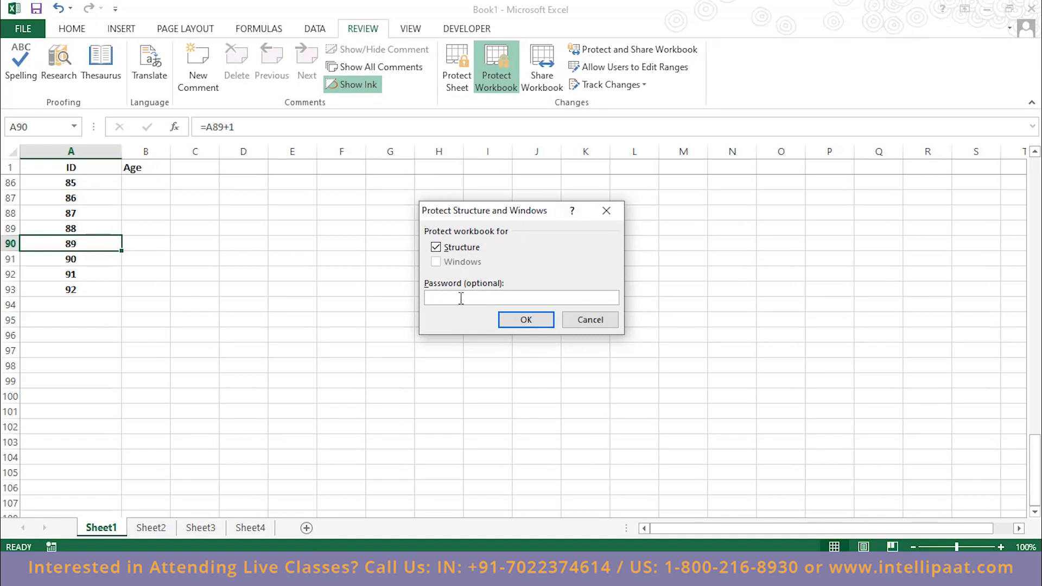
type("•••••••")
left_click(543, 320)
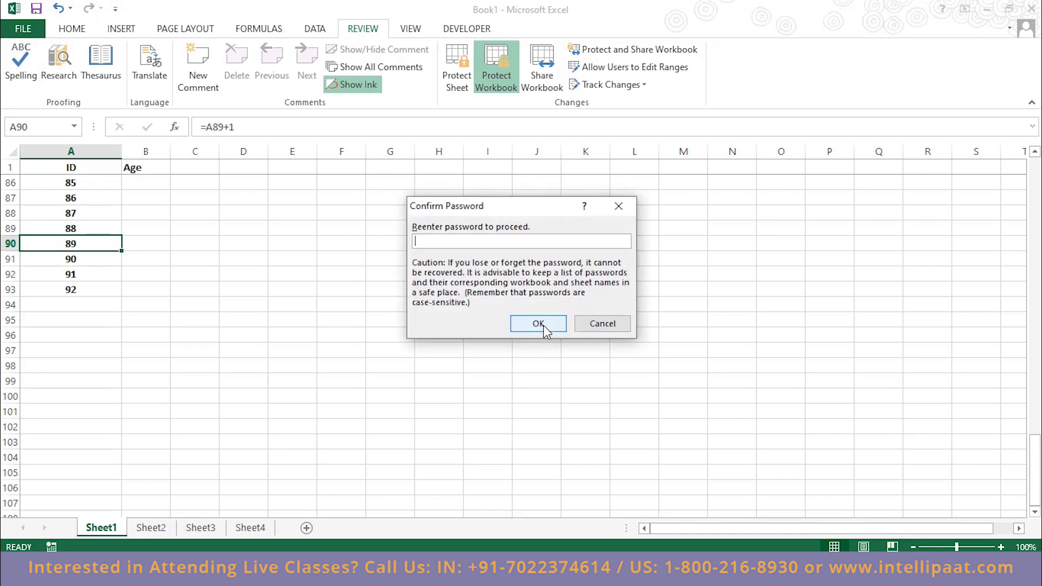
type("•••••••")
left_click(545, 324)
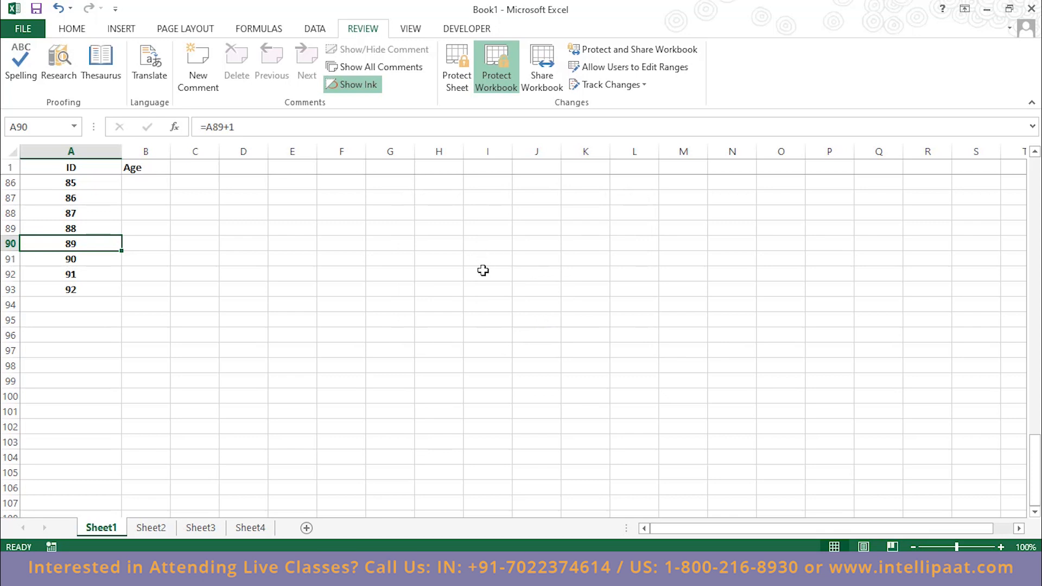
left_click(482, 270)
left_click(296, 272)
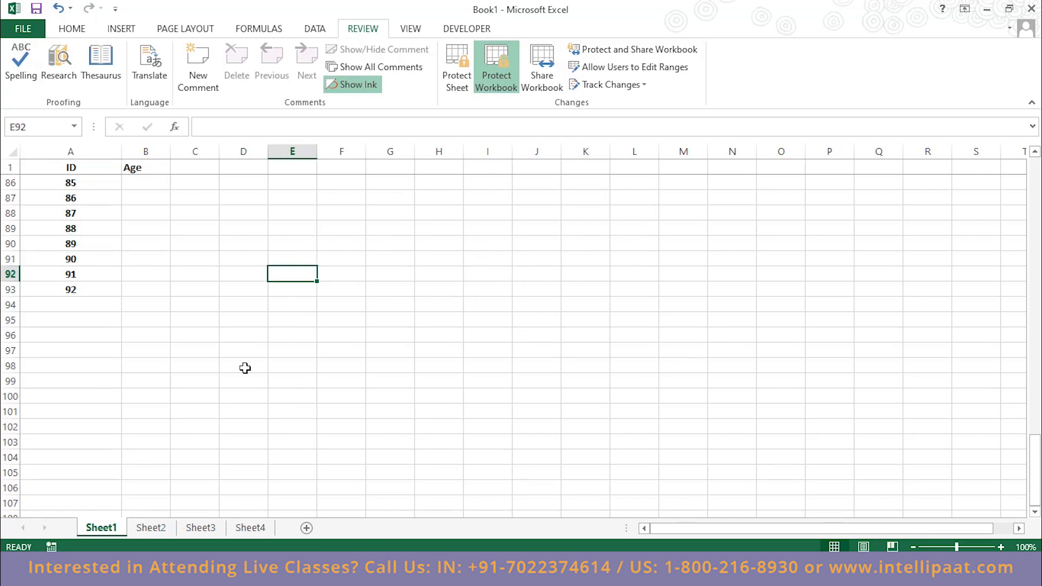
- Remove the workbook's structure protection by entering its protection password
left_click(510, 65)
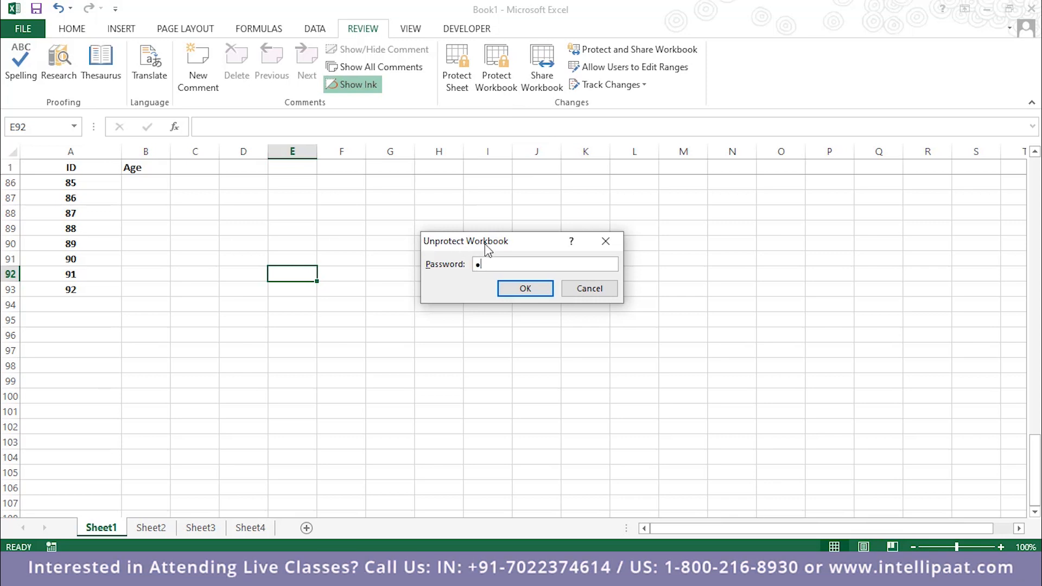
type("*******")
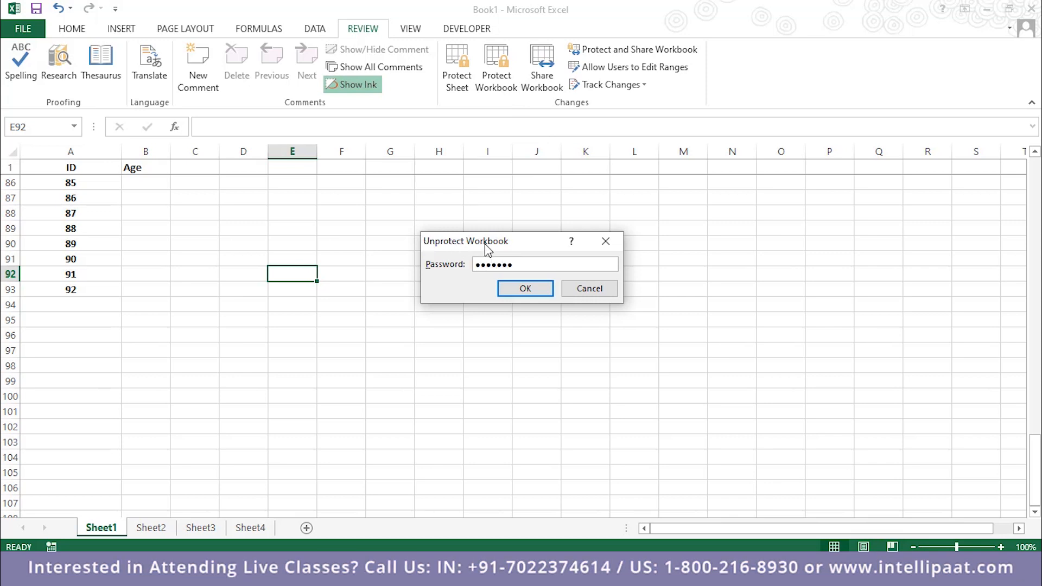
left_click(515, 292)
left_click(392, 320)
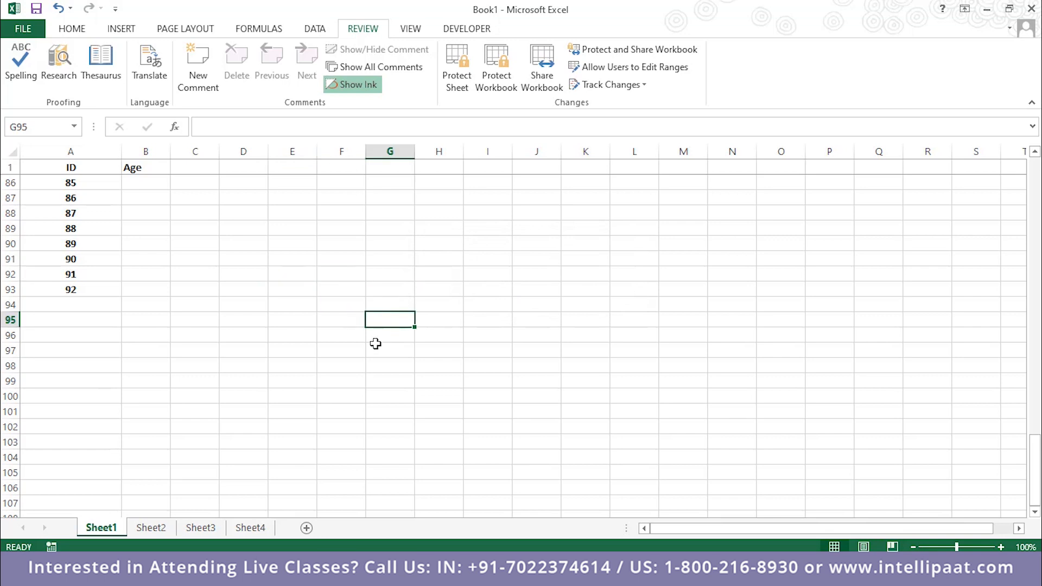
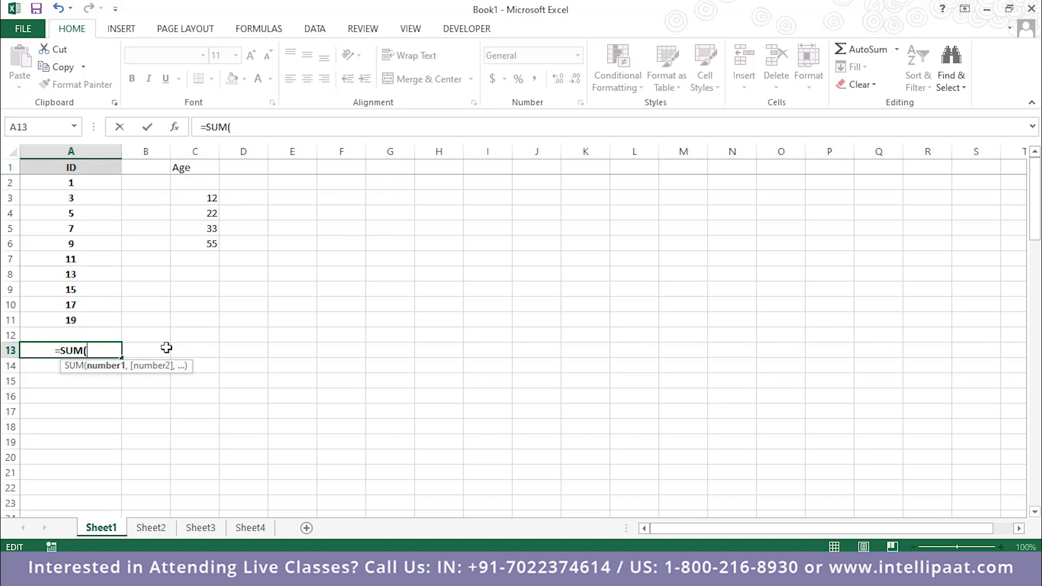
- Complete the formula in A13 as =SUM(A2:A11) and check it against the first and last cells of its range
type("A2")
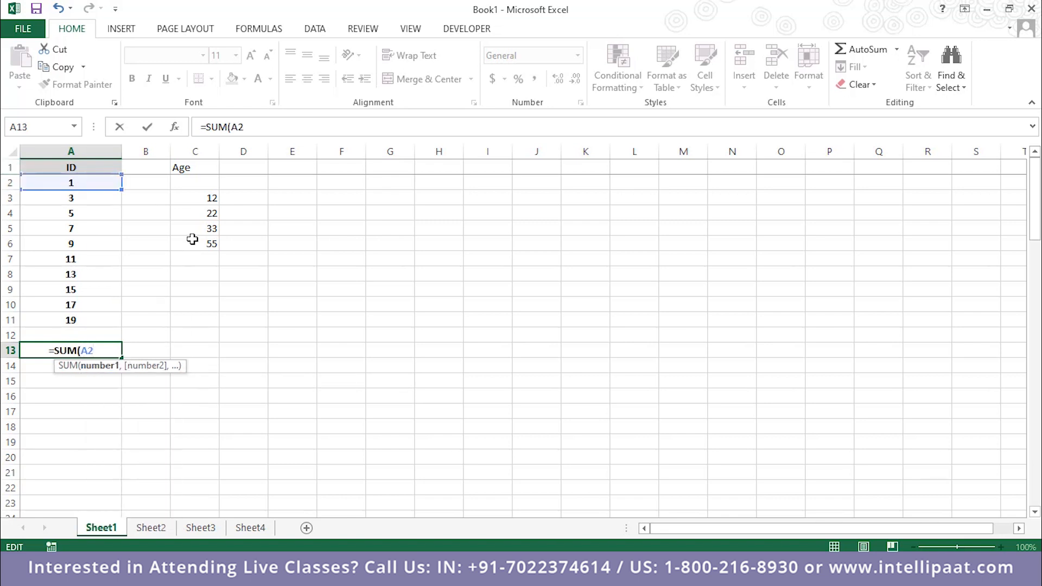
type(":")
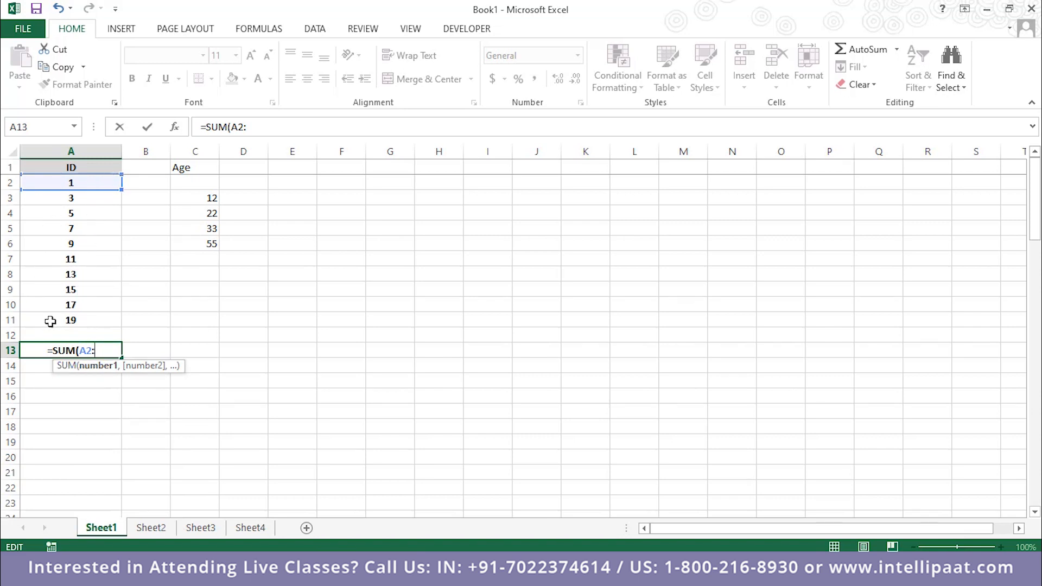
type("A11")
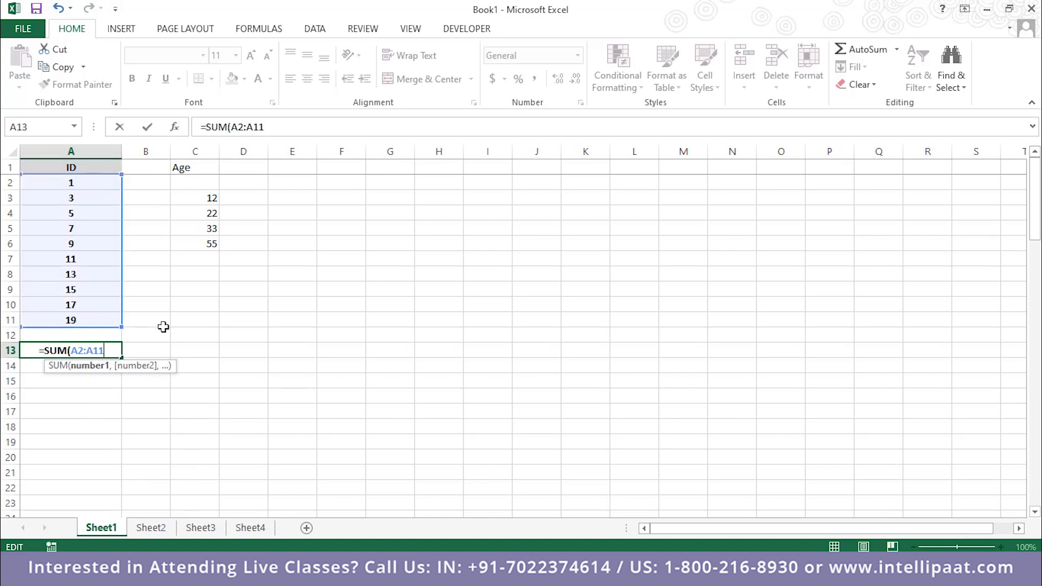
type(")")
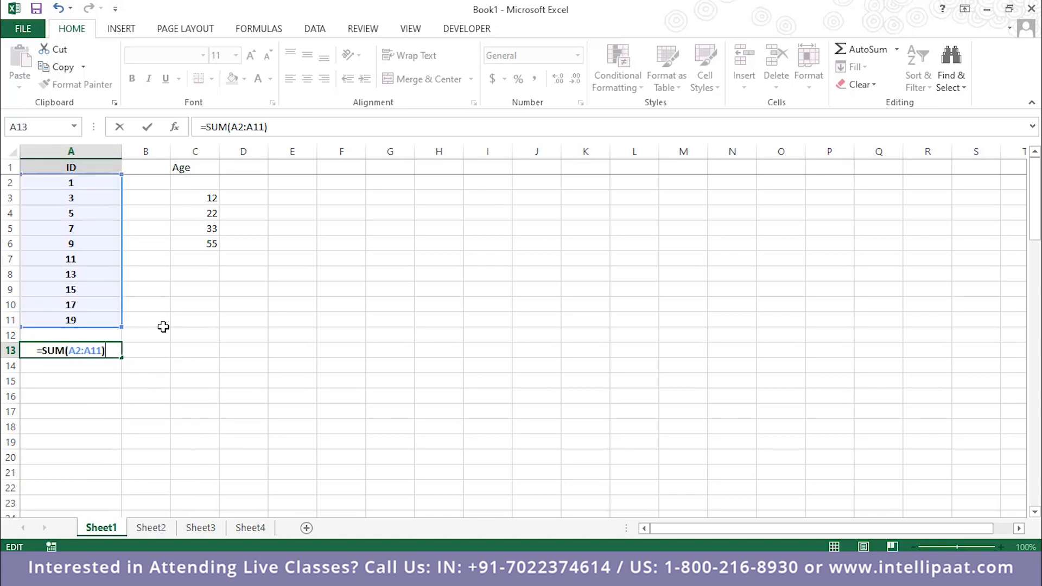
key("Return")
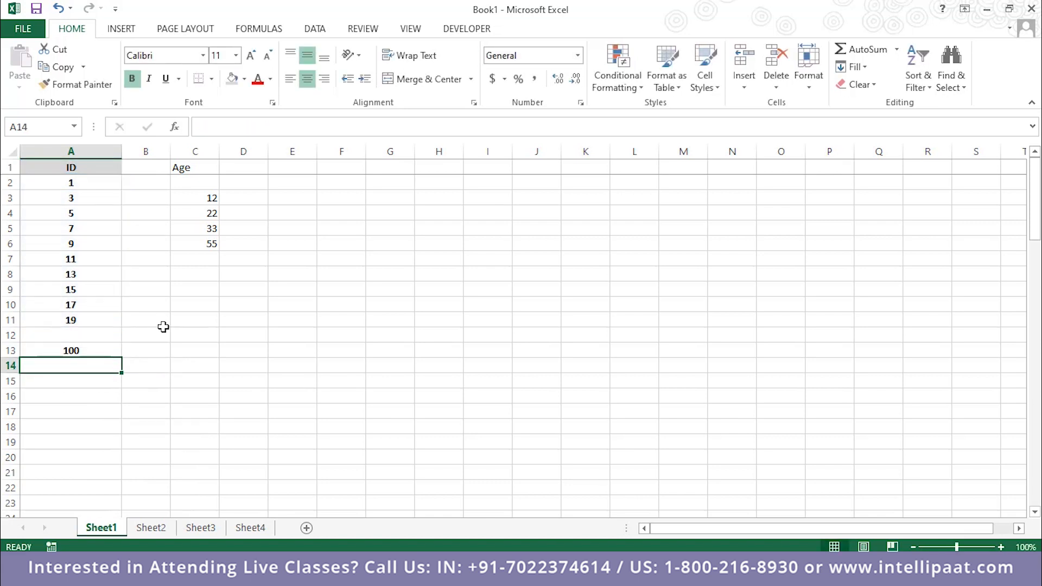
left_click(106, 352)
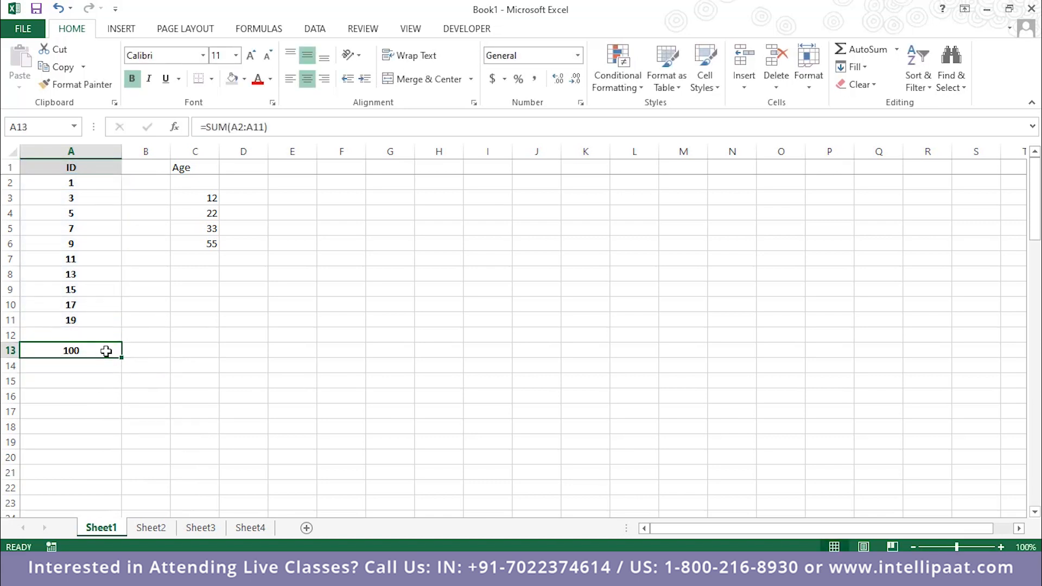
left_click(88, 320)
left_click(99, 183)
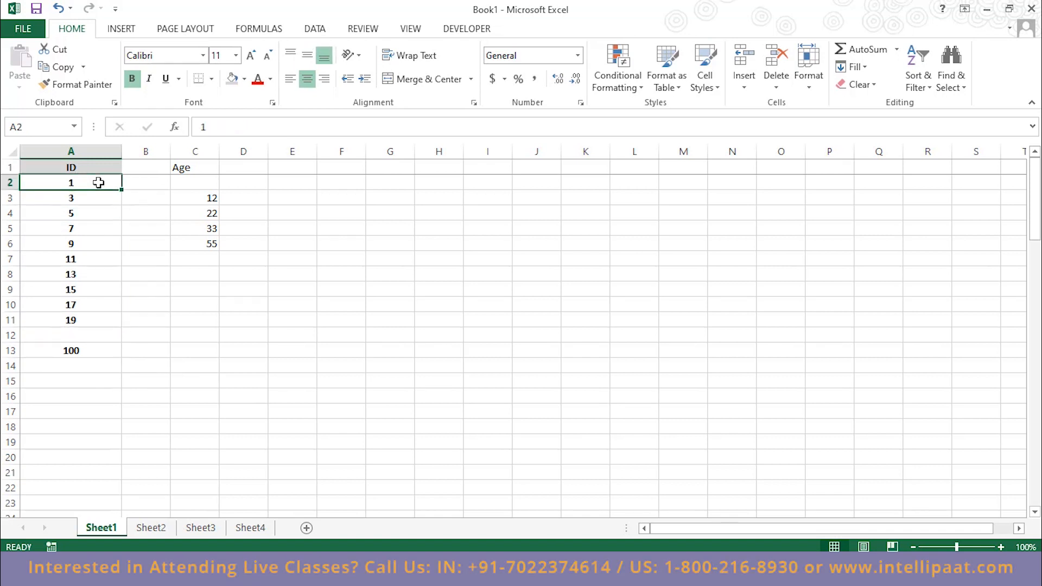
left_click(75, 320)
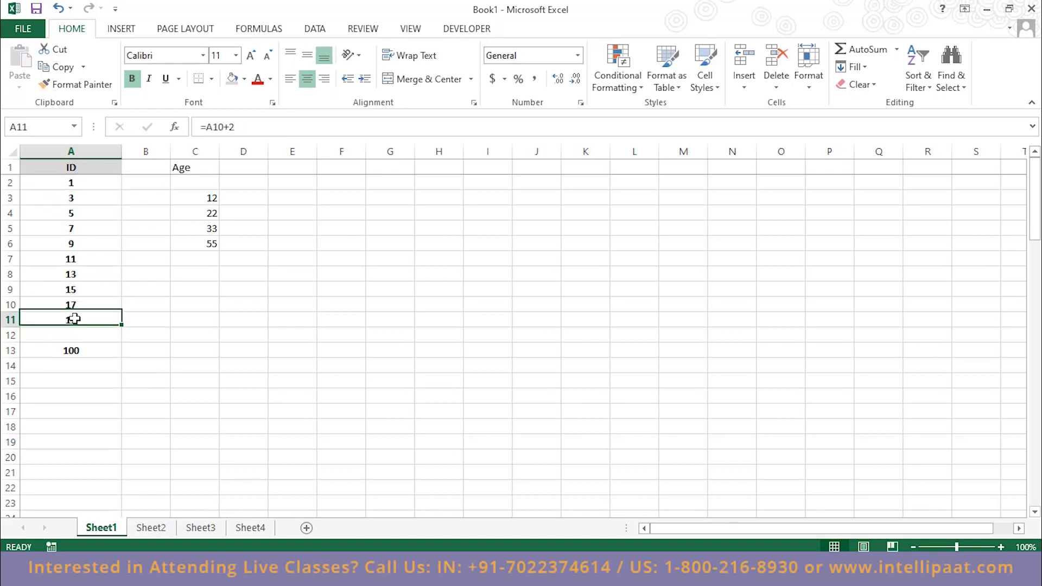
left_click(203, 273)
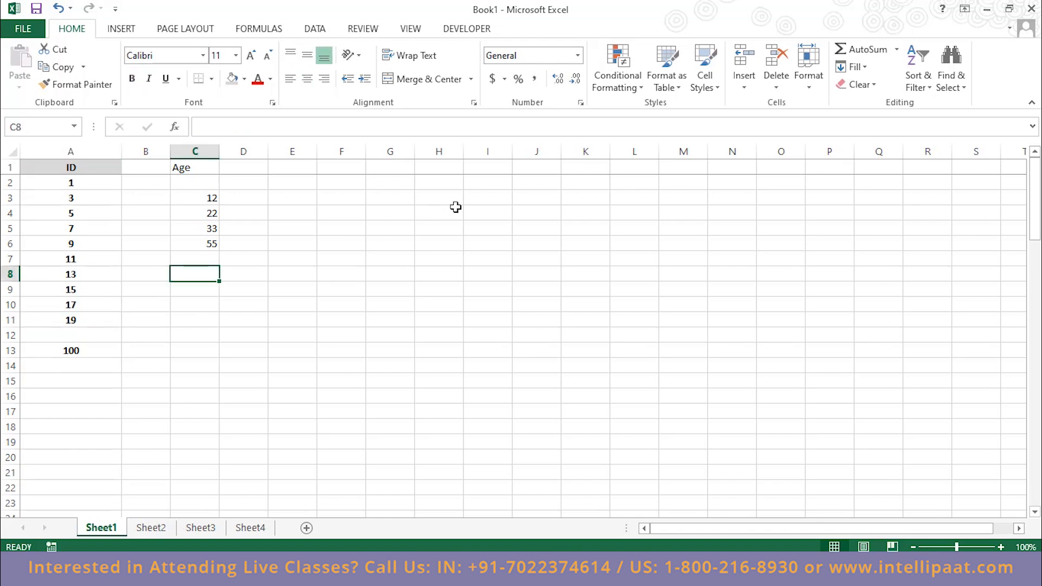
- Enter the formula =SUM(C3:C6) in C8 to total the ages
type("=SU")
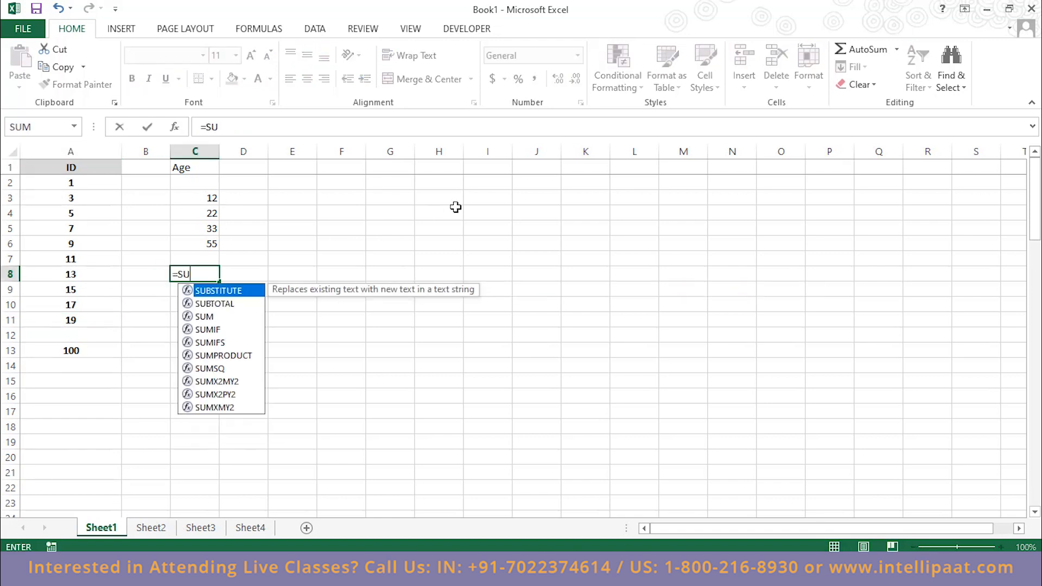
type("M(")
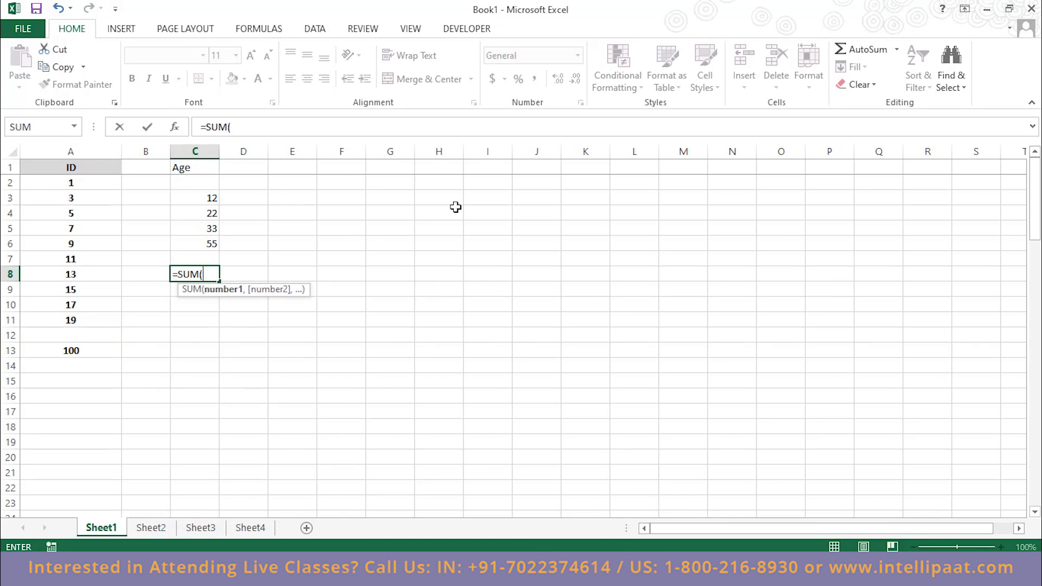
type("C3:C6")
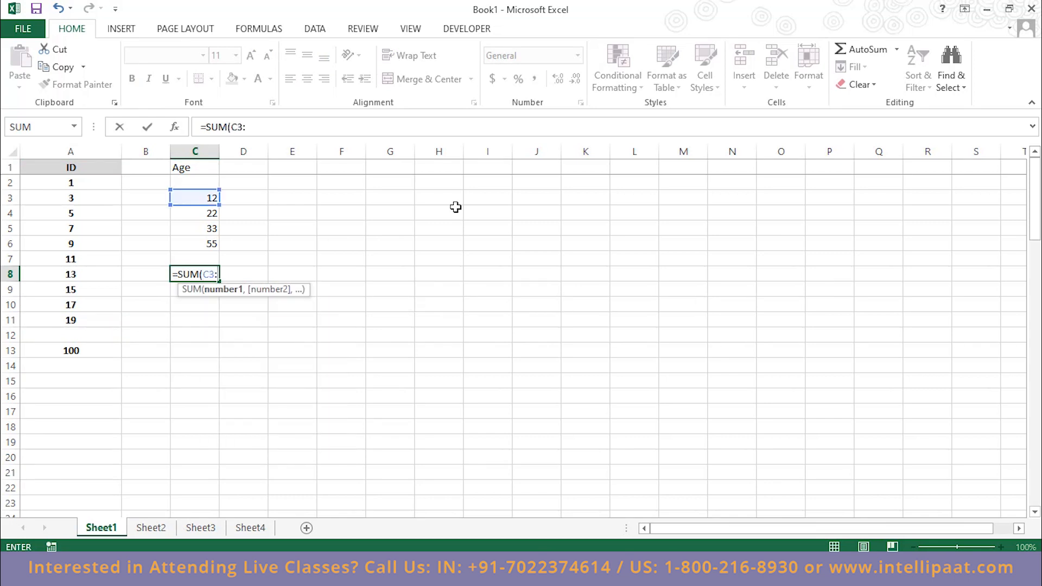
type(")")
key("Return")
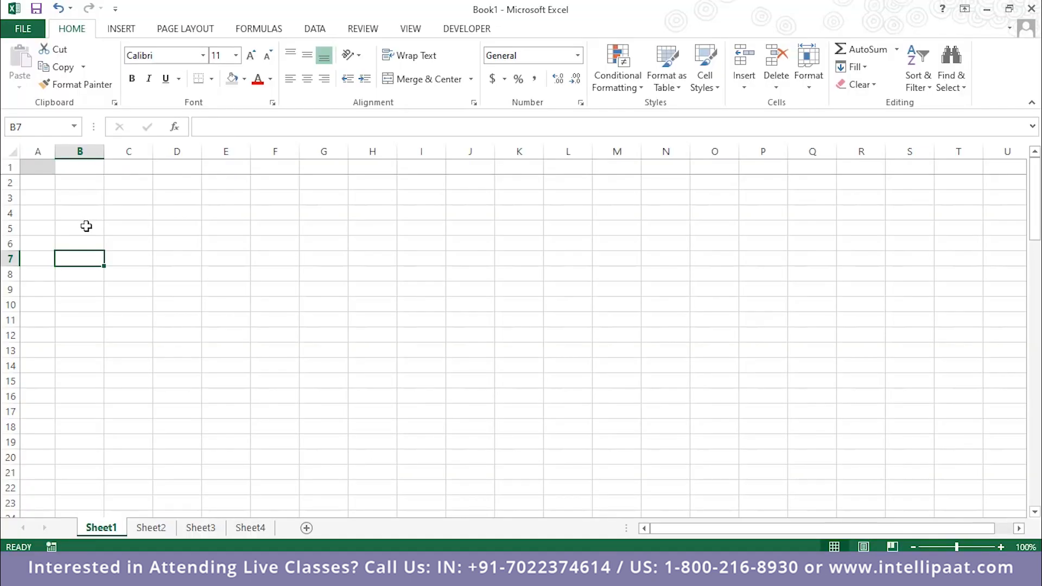
- Label B5:B8 Present Value, Interest Rate, Term (in years) and Compounding Period, and give these cells a light gold fill
left_click(84, 227)
type("Prese")
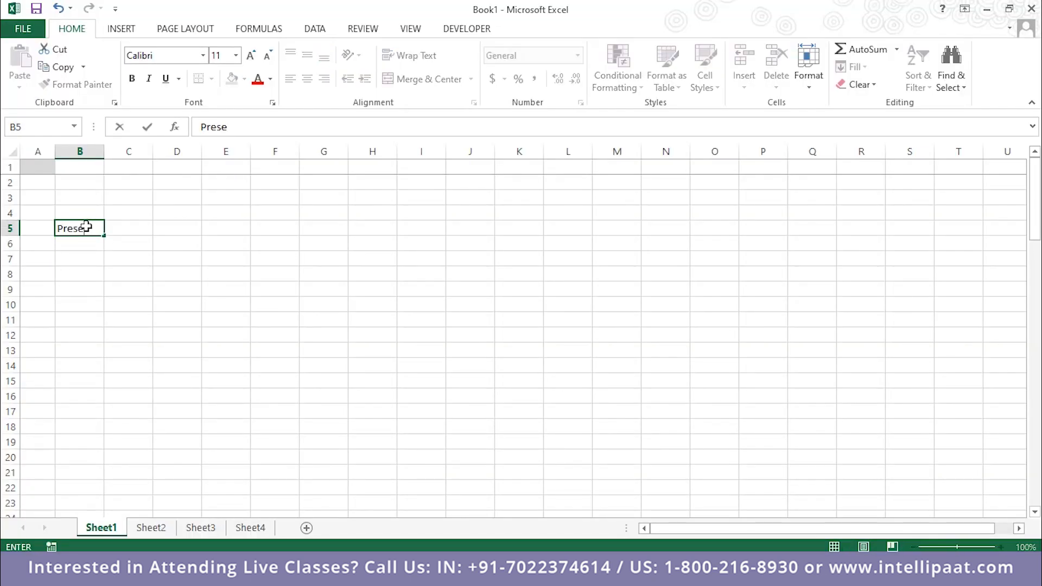
type("nt Value")
key("Return")
type("Inter")
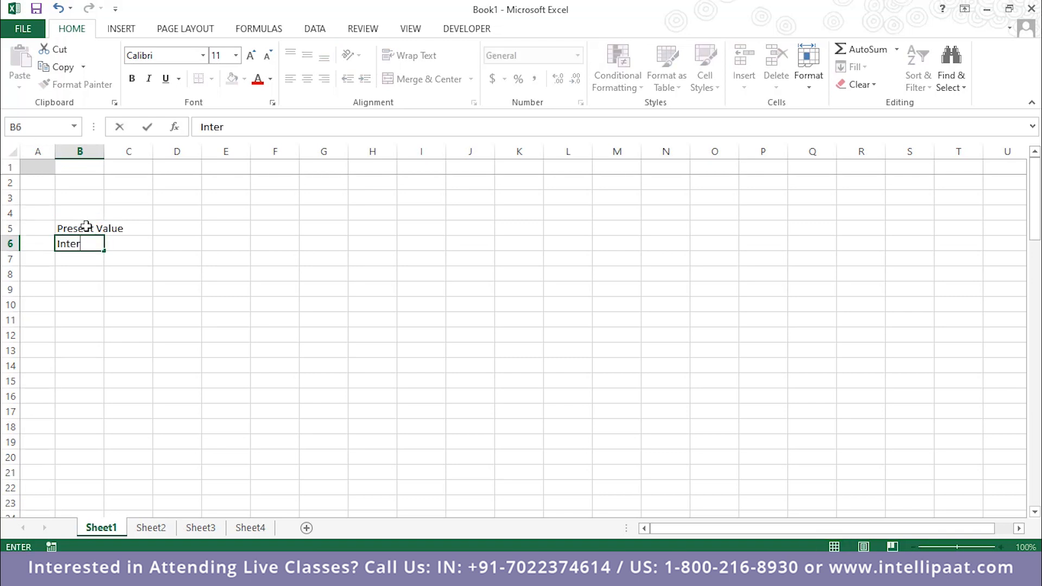
type("est Rate")
key("Return")
type("Term (in years)")
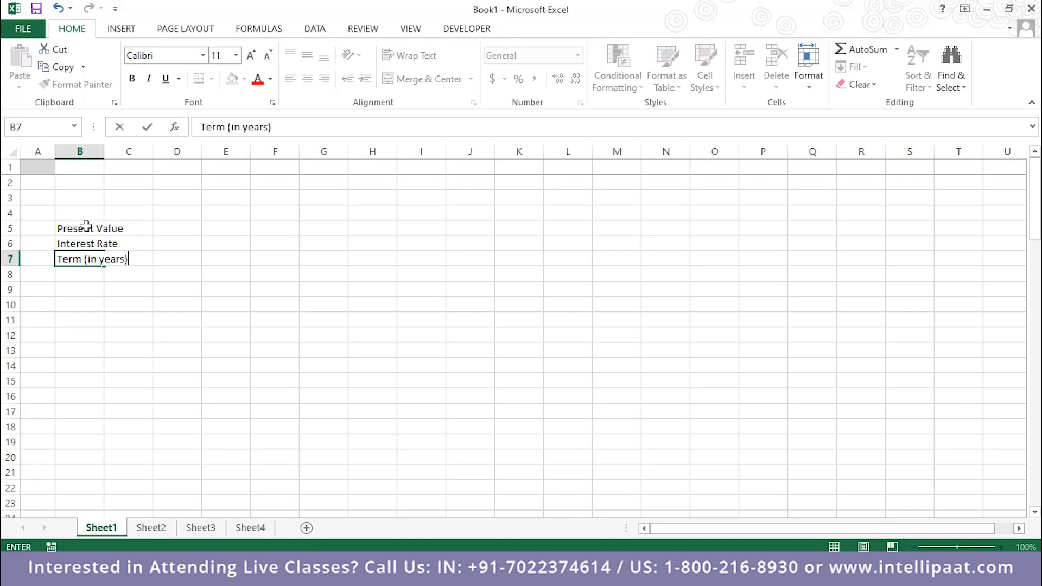
key("Return")
type("Compounding Period")
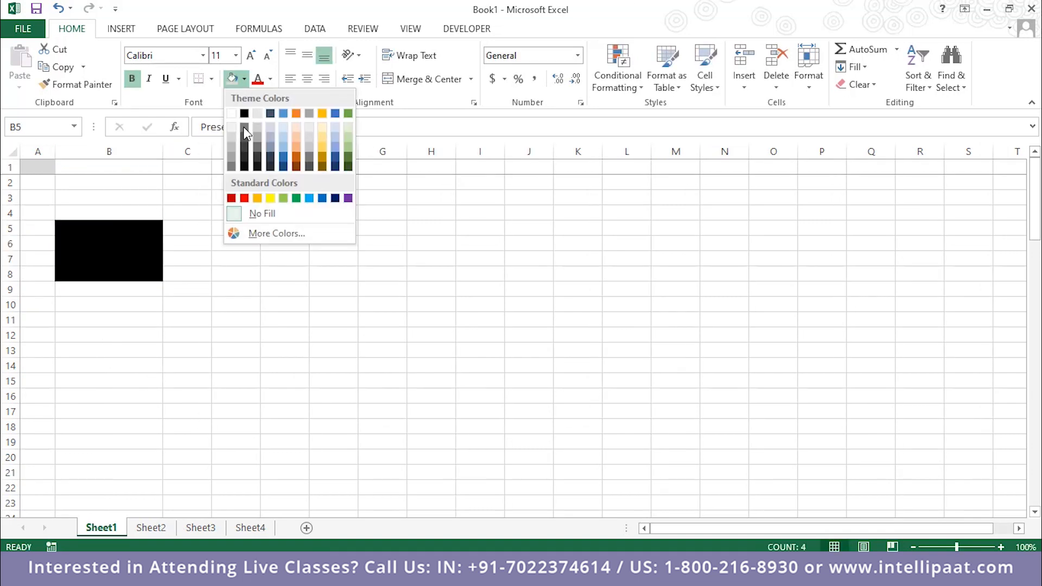
left_click(323, 124)
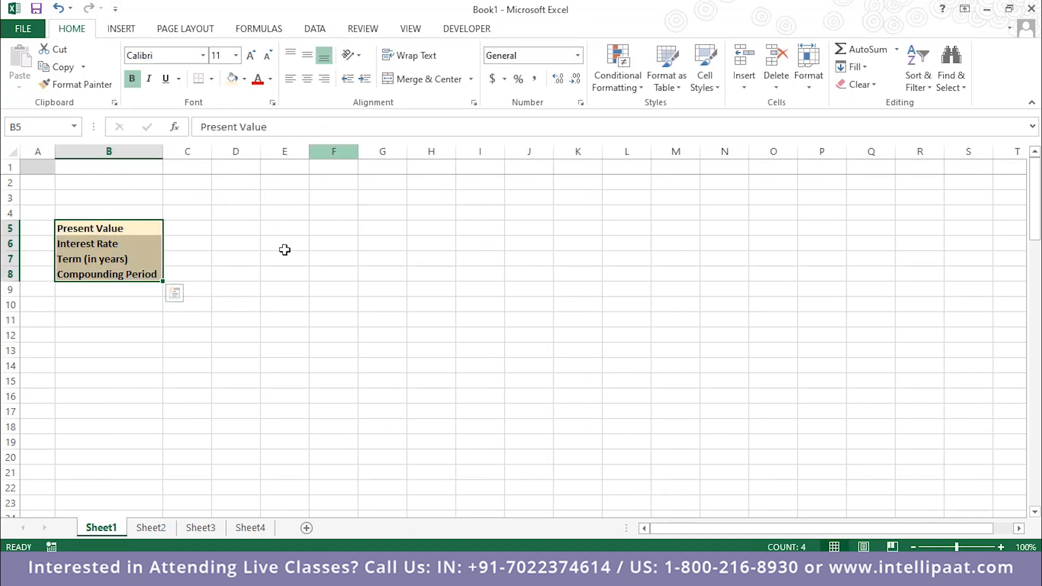
- Enter 1000, 5, 10 and 12 in C5:C8 beside the loan labels
left_click(186, 226)
type("1000")
key("Return")
type("5")
key("Return")
type("10")
key("Return")
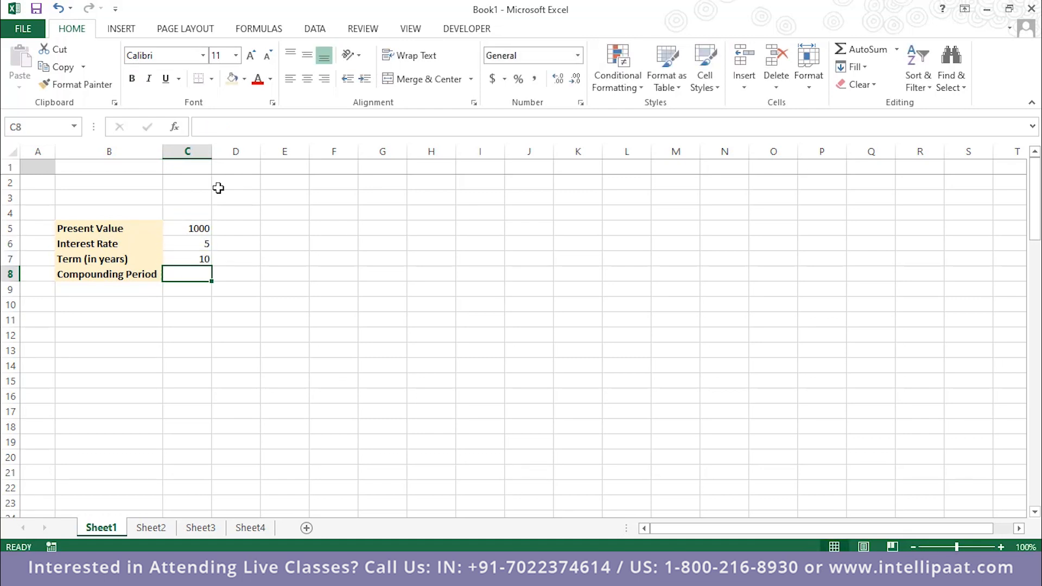
type("12")
- Enter the label Future Value in B10 and give the cell a light green fill
left_click(101, 305)
type("Future Value")
left_click(135, 350)
left_click(140, 304)
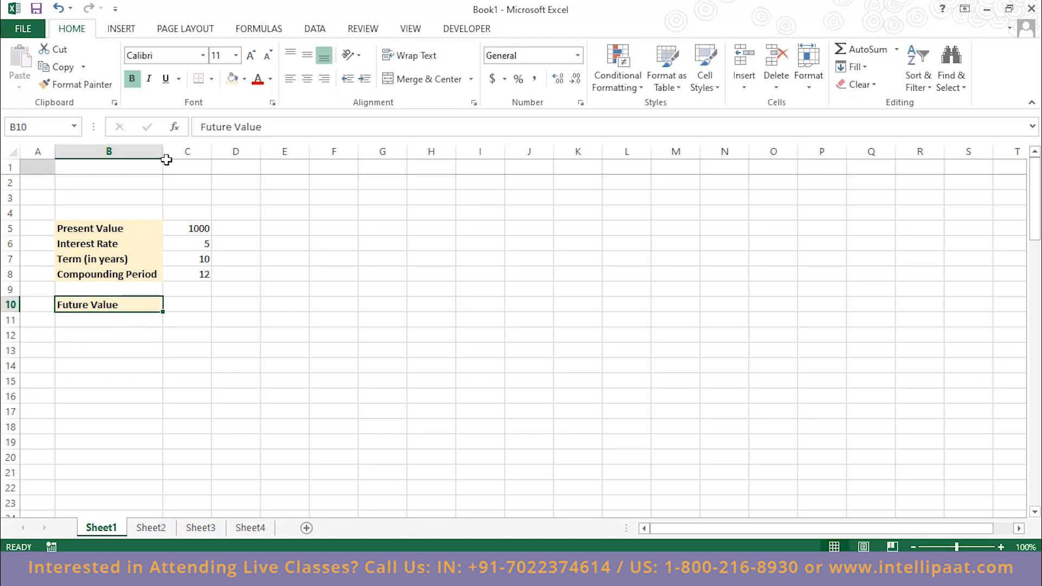
left_click(244, 80)
left_click(348, 137)
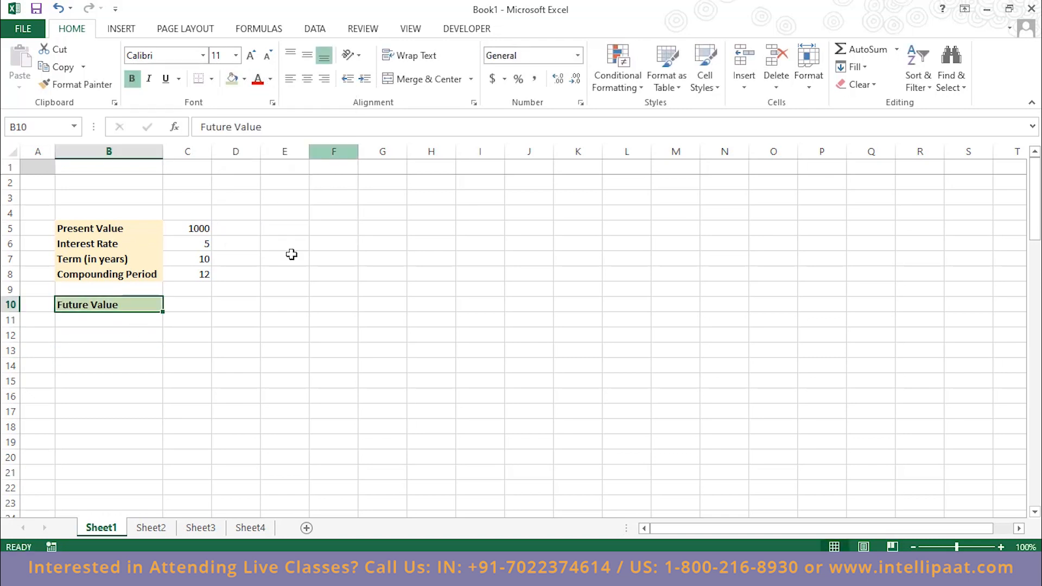
left_click(187, 425)
- Format the present value in C5 as Currency with the $ symbol and 0 decimal places
left_click(189, 226)
right_click(189, 226)
left_click(241, 465)
left_click(139, 237)
left_click(68, 237)
left_click(68, 289)
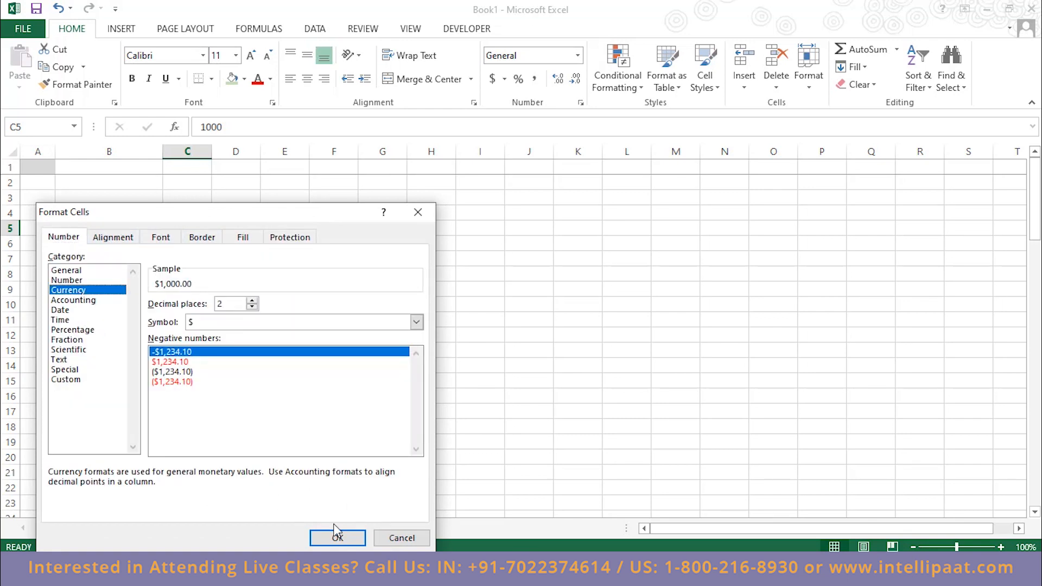
left_click(251, 307)
left_click(251, 307)
left_click(337, 537)
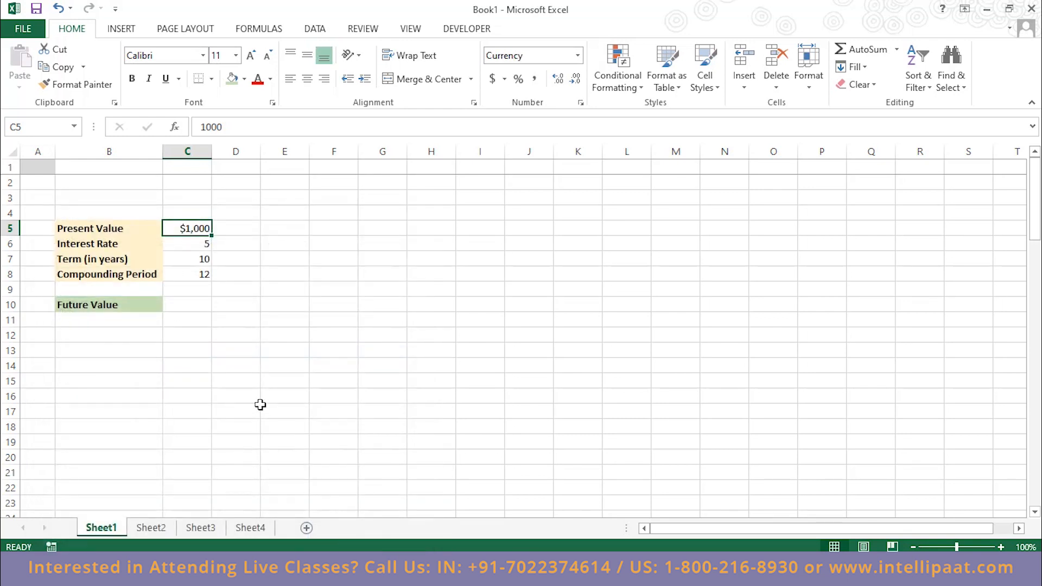
- Format the interest rate in C6 as a Percentage
right_click(202, 244)
left_click(255, 486)
right_click(201, 244)
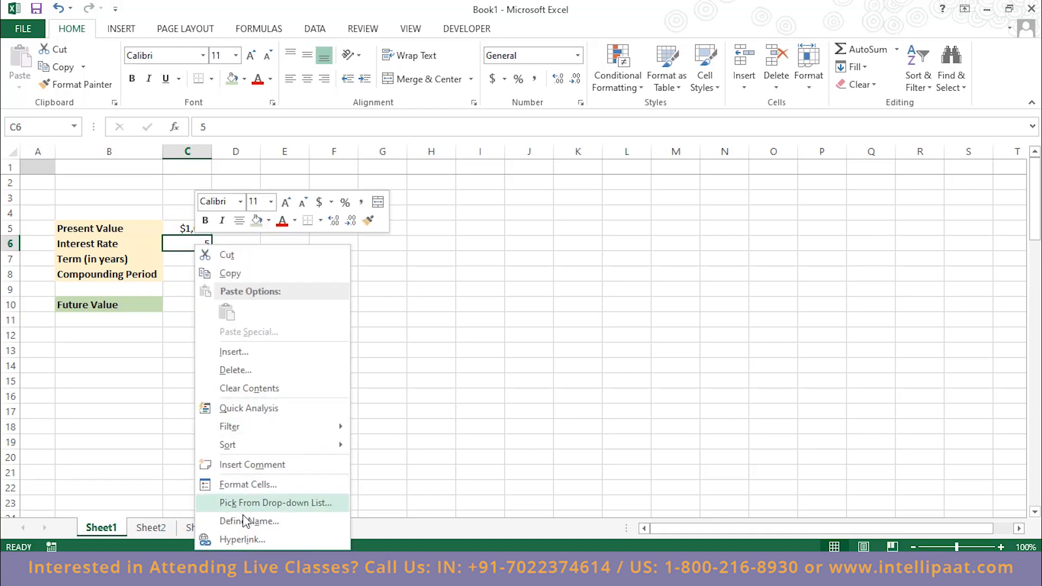
left_click(255, 491)
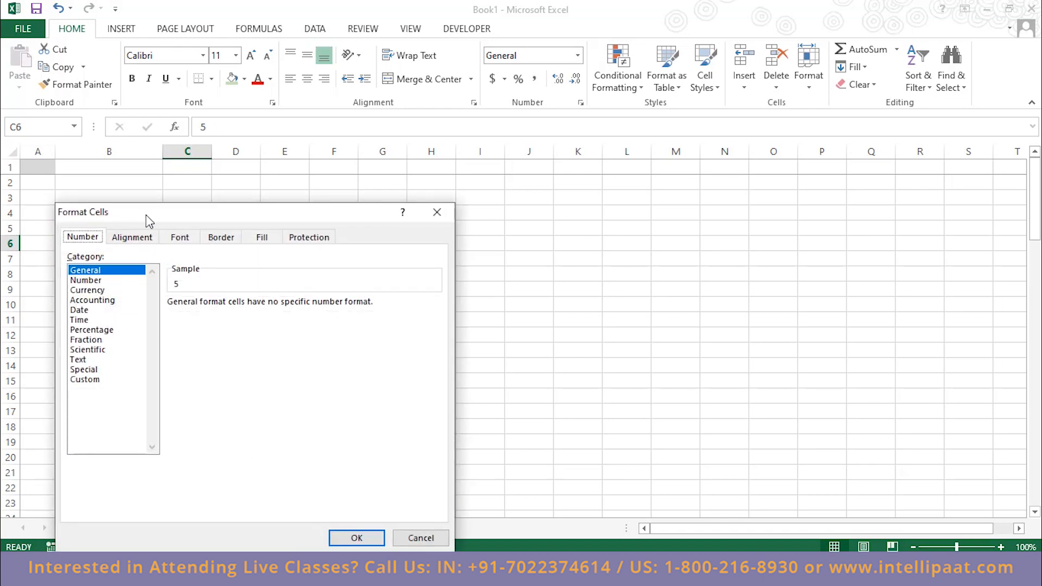
left_click_drag(138, 214, 159, 212)
left_click(126, 328)
left_click(378, 536)
left_click(334, 427)
- Correct the interest rate value in C6 to 5%
left_click(191, 243)
double_click(186, 244)
key("Delete")
key("Delete")
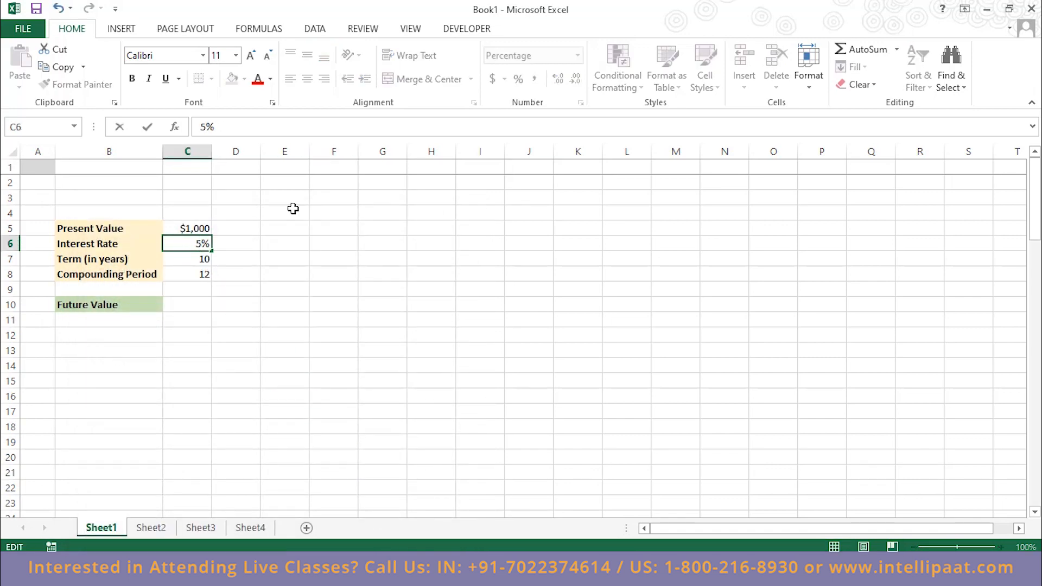
left_click(293, 207)
left_click(248, 333)
- Reduce the percentage format of C6 to 0 decimal places
right_click(191, 243)
left_click(244, 482)
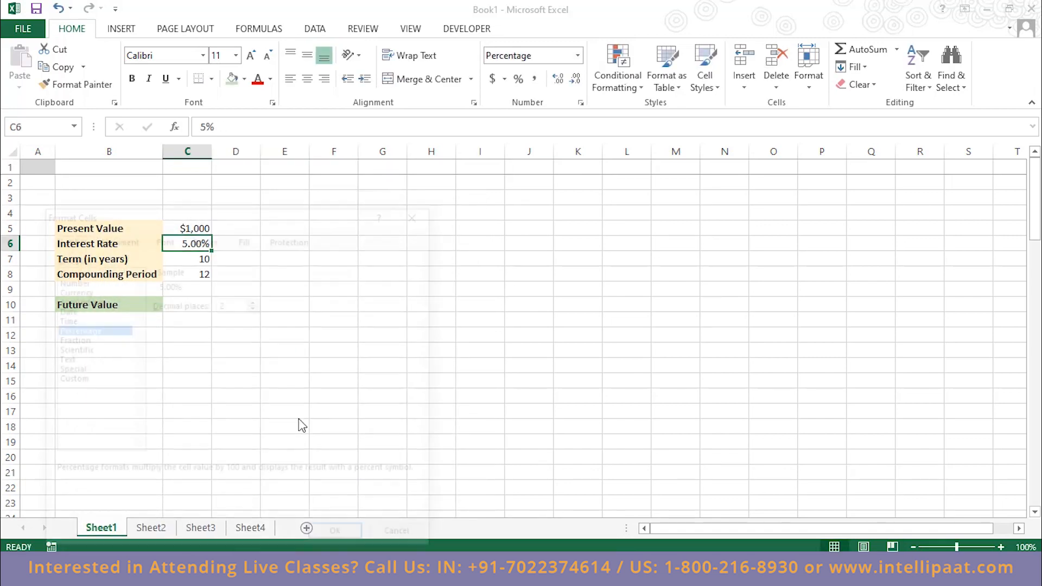
double_click(254, 308)
left_click(340, 537)
left_click(284, 350)
left_click(281, 367)
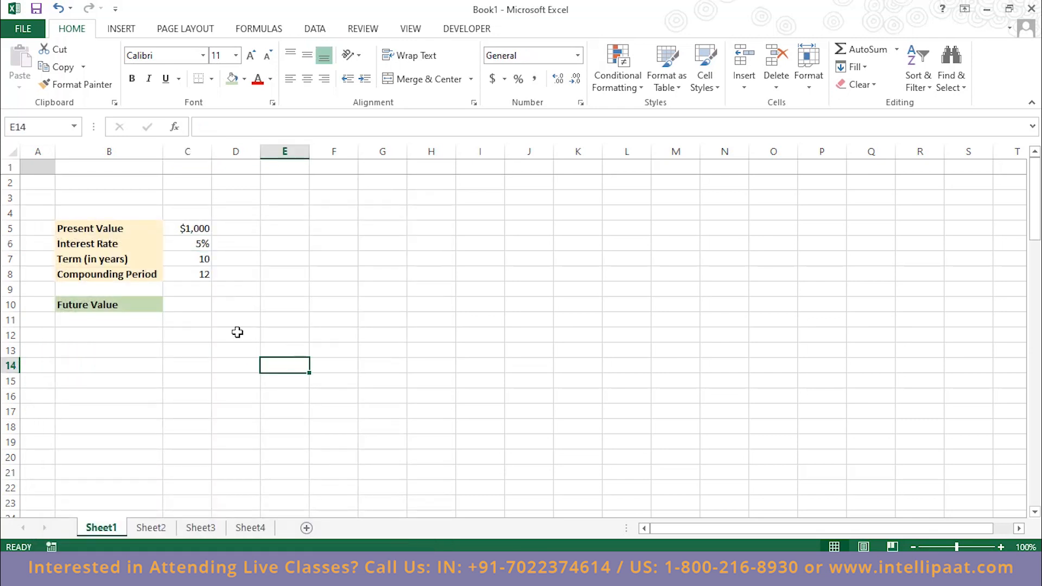
- Calculate the future value in C10 with the formula =FV(C6/C8,C7*C8,0,-C5)
left_click(166, 305)
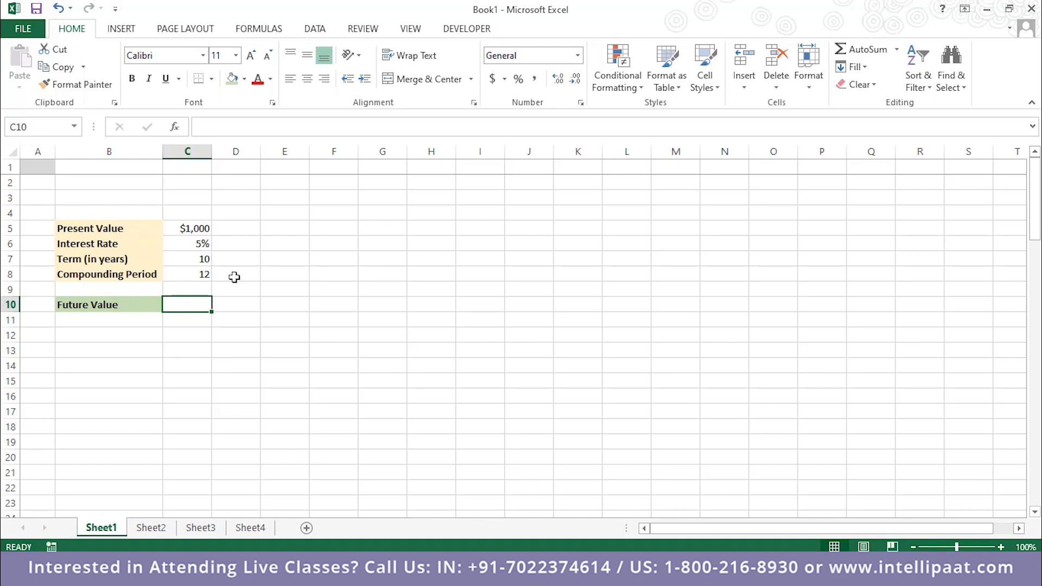
type("=")
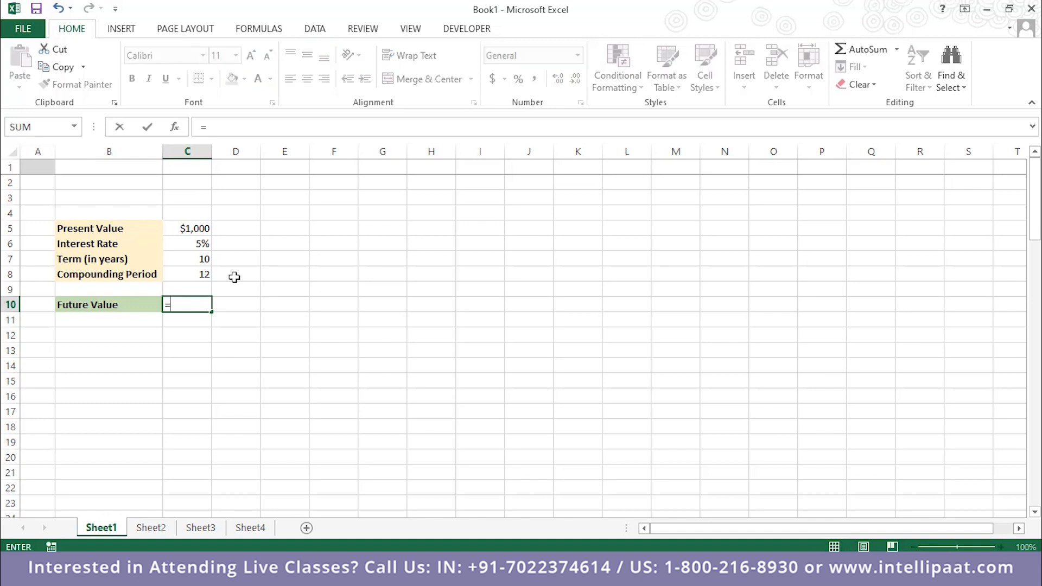
type("FV")
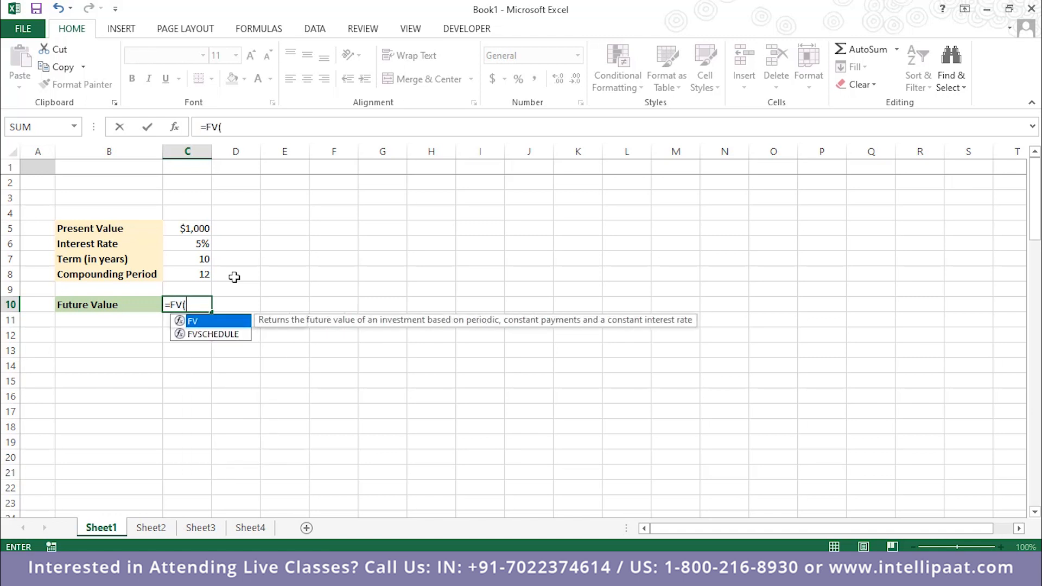
type("(")
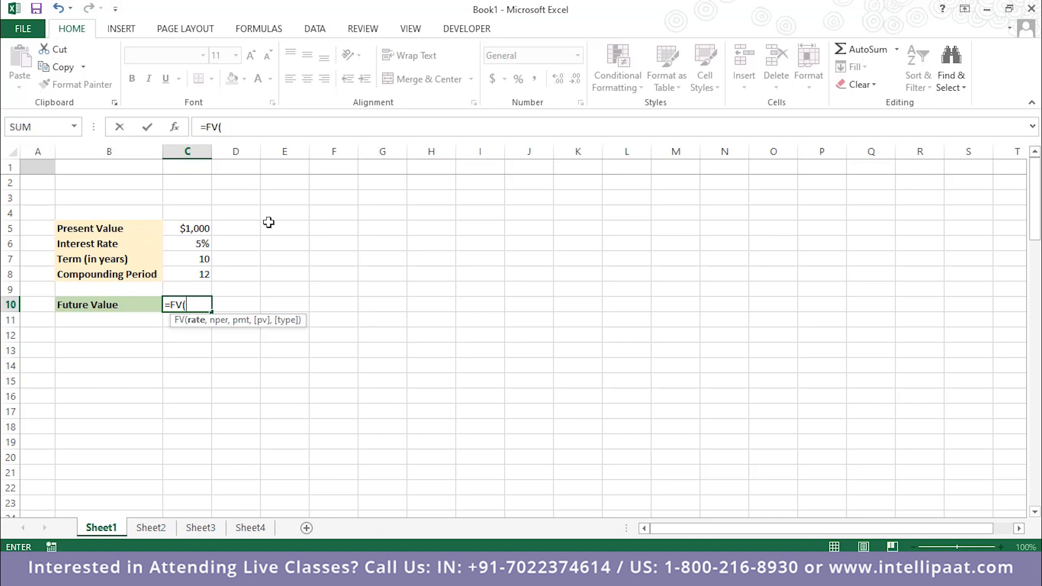
type("c6")
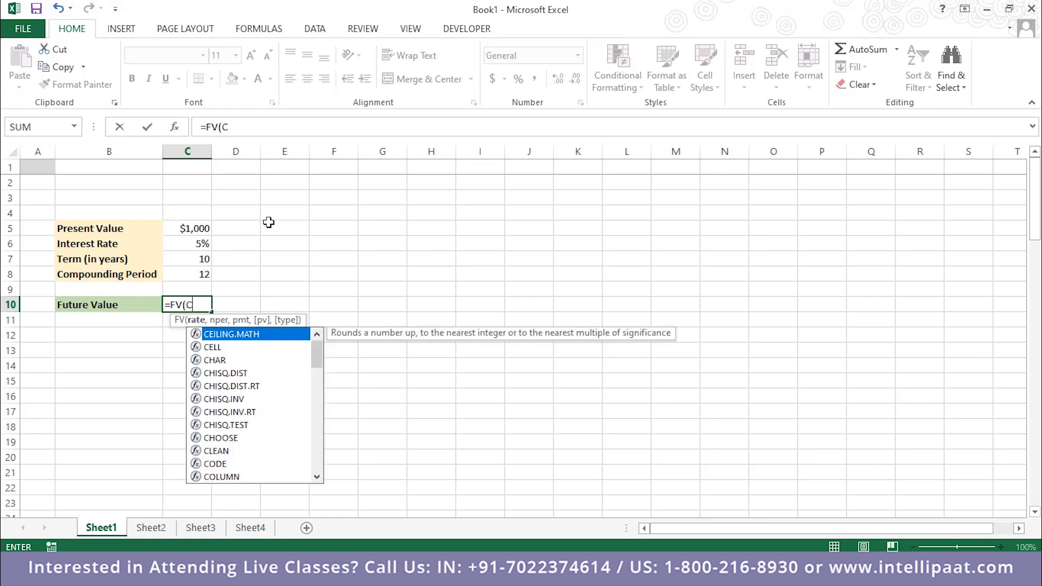
type("/C8")
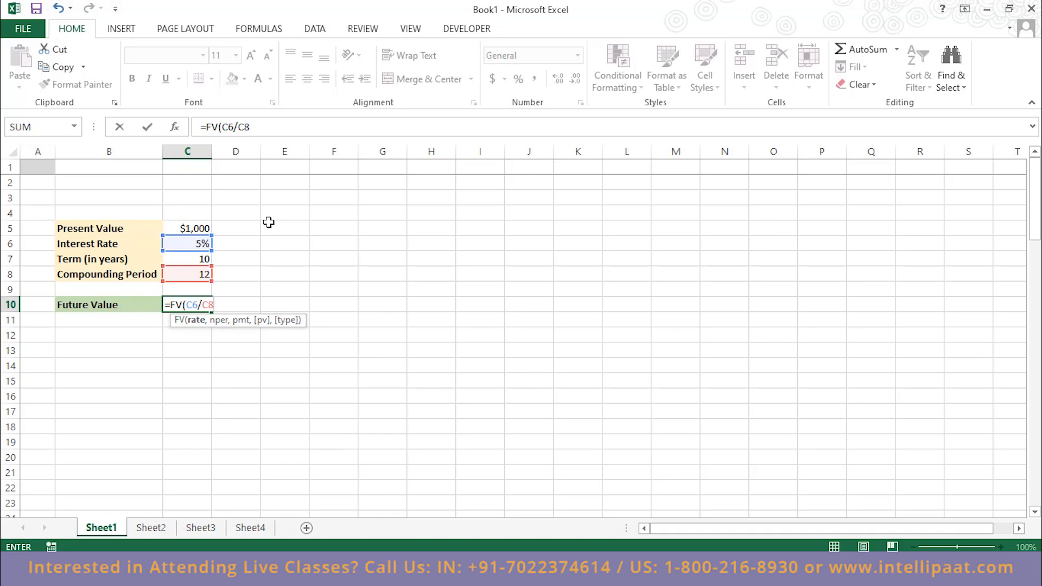
type(",C7")
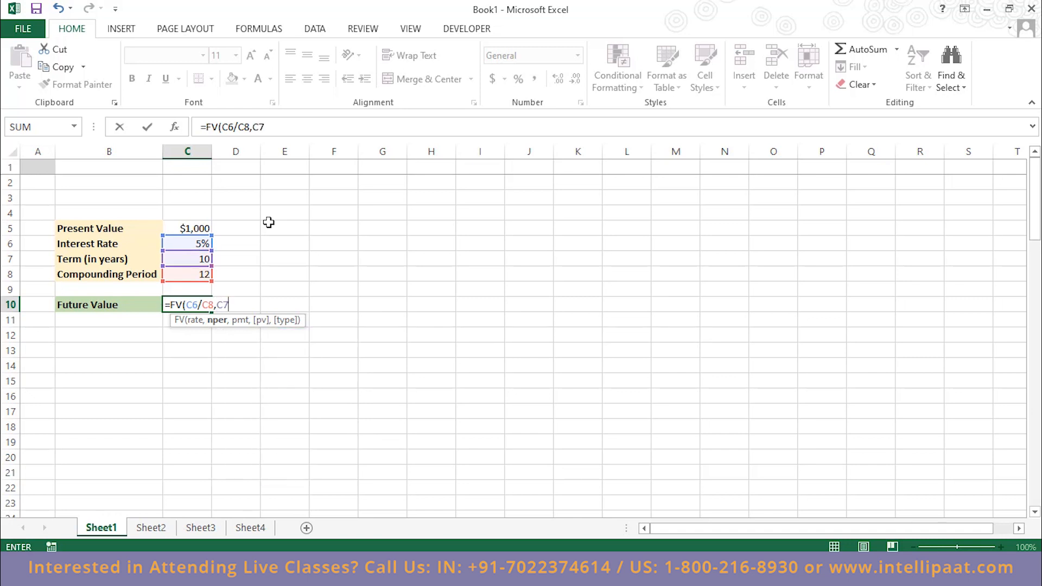
type("*c")
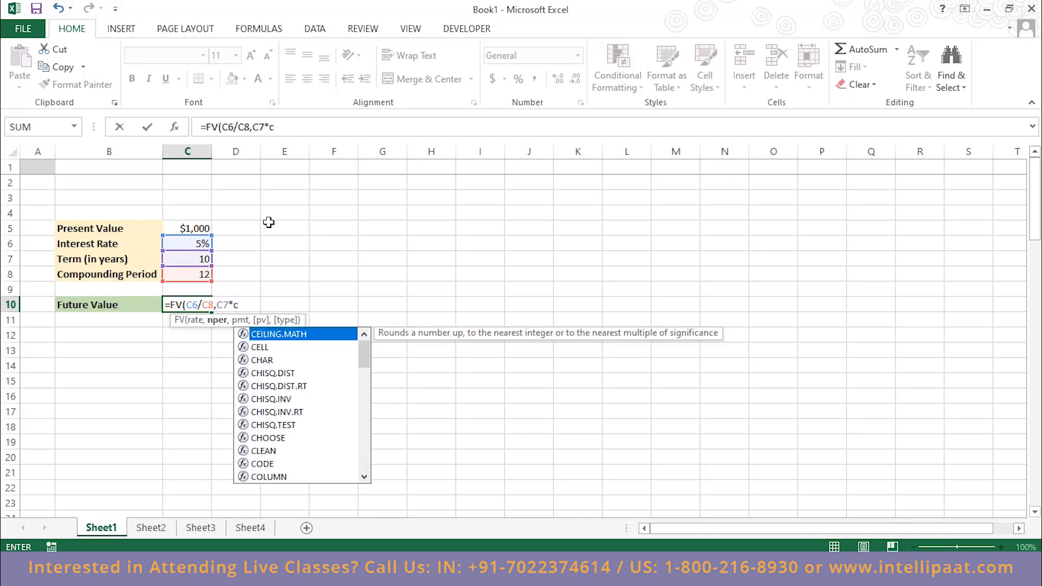
type("*")
key("BackSpace")
type("8")
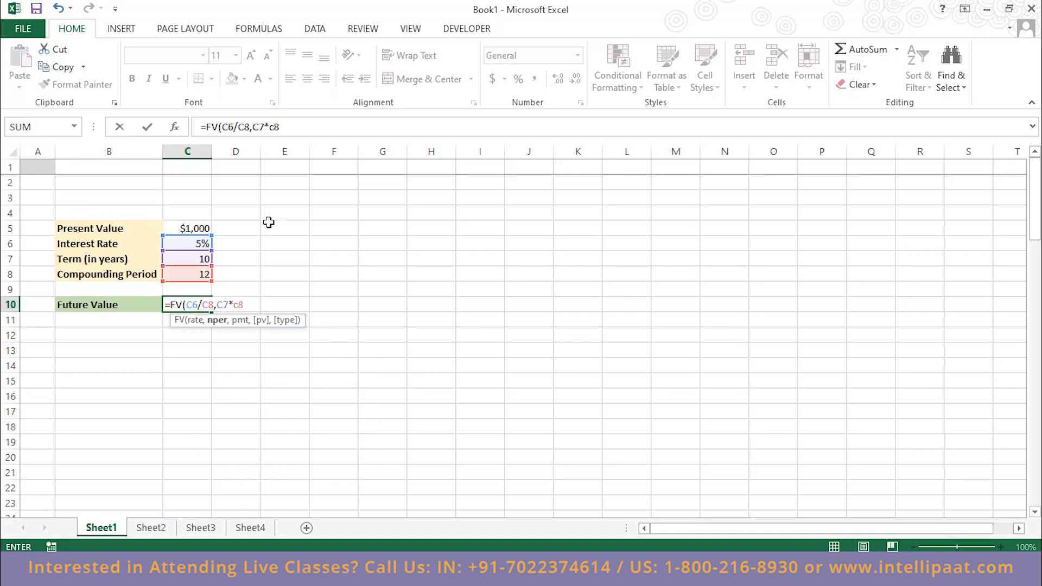
type(",0,")
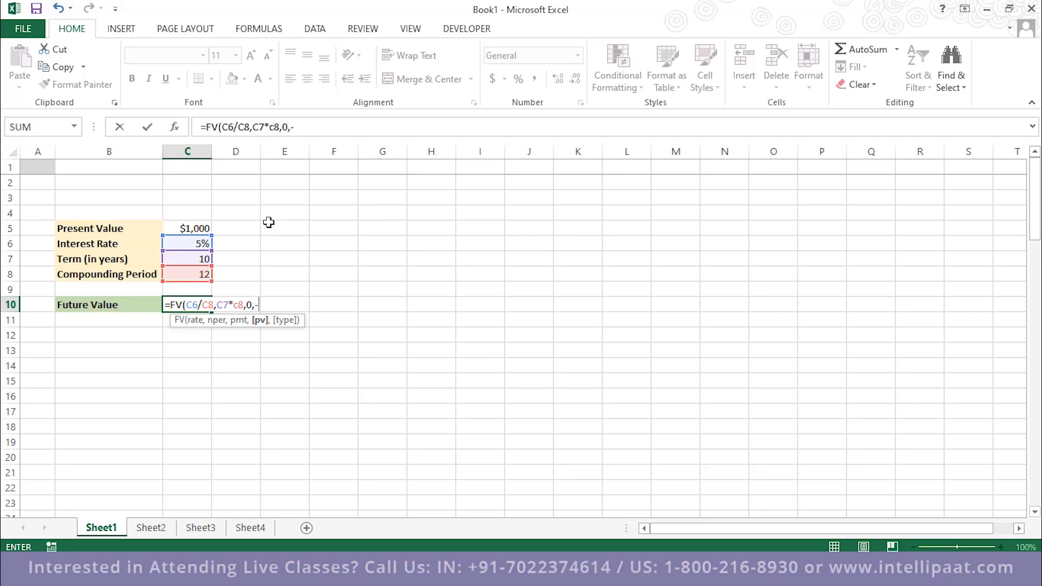
type("-C5")
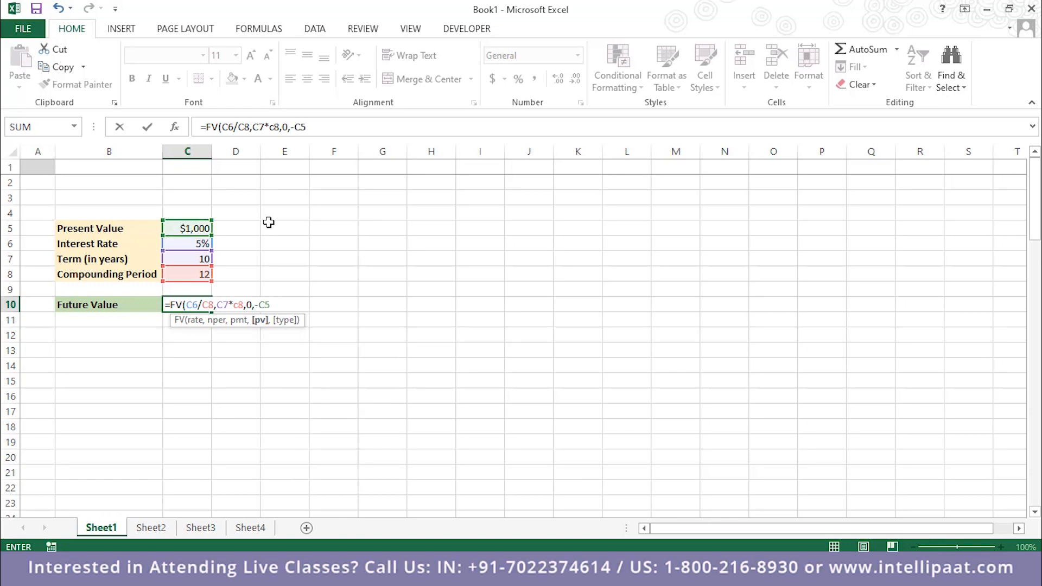
type(")")
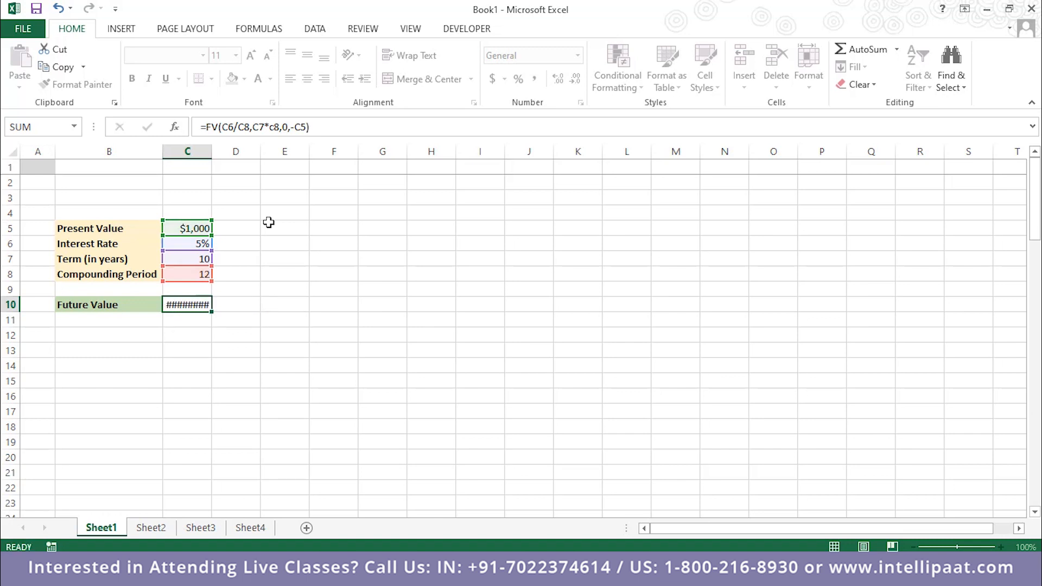
key("Return")
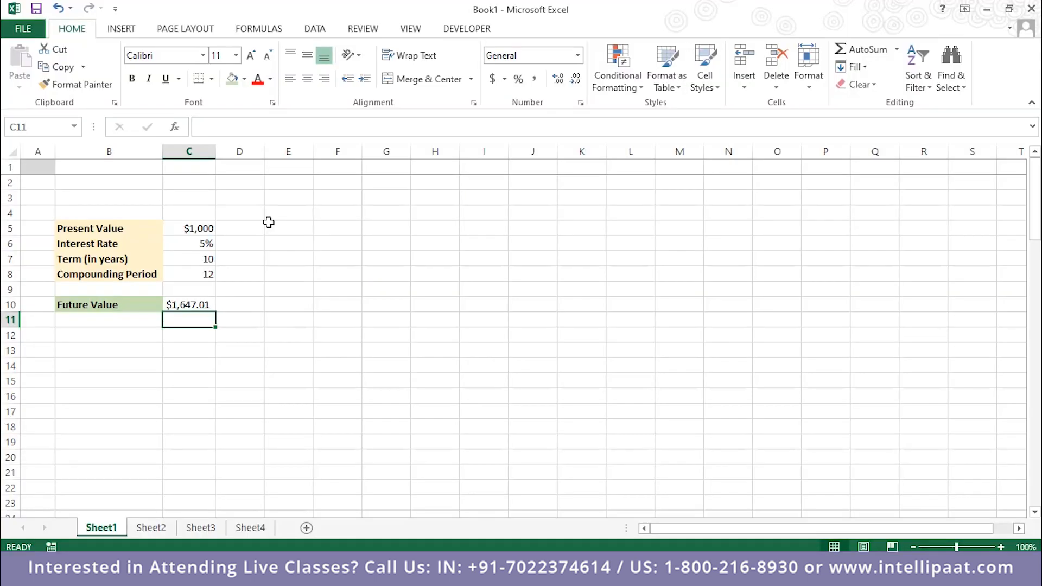
- Browse the statistical functions in the function library down to the COUNT family
left_click(259, 30)
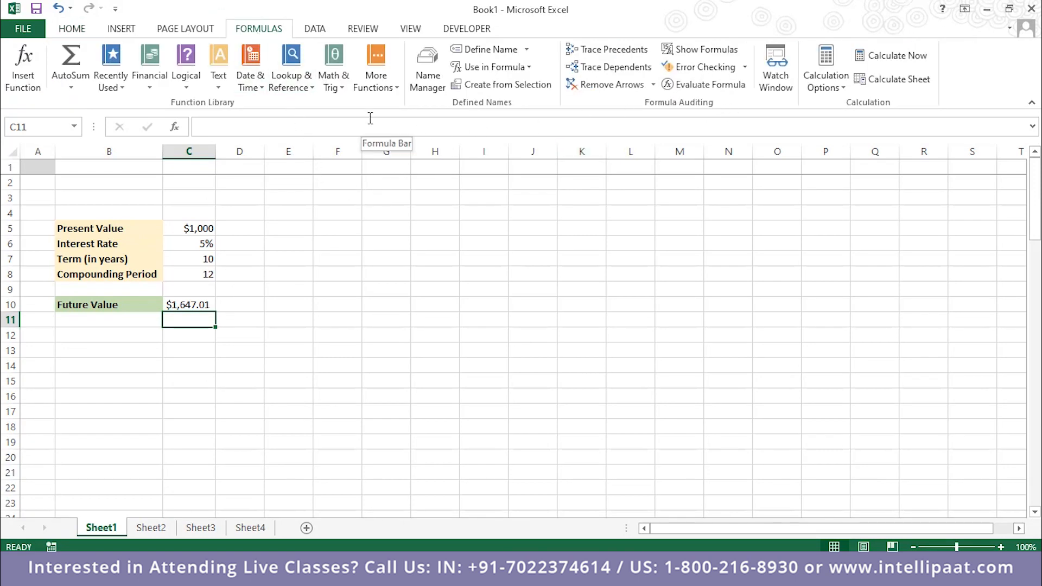
left_click(378, 93)
mouse_move(395, 109)
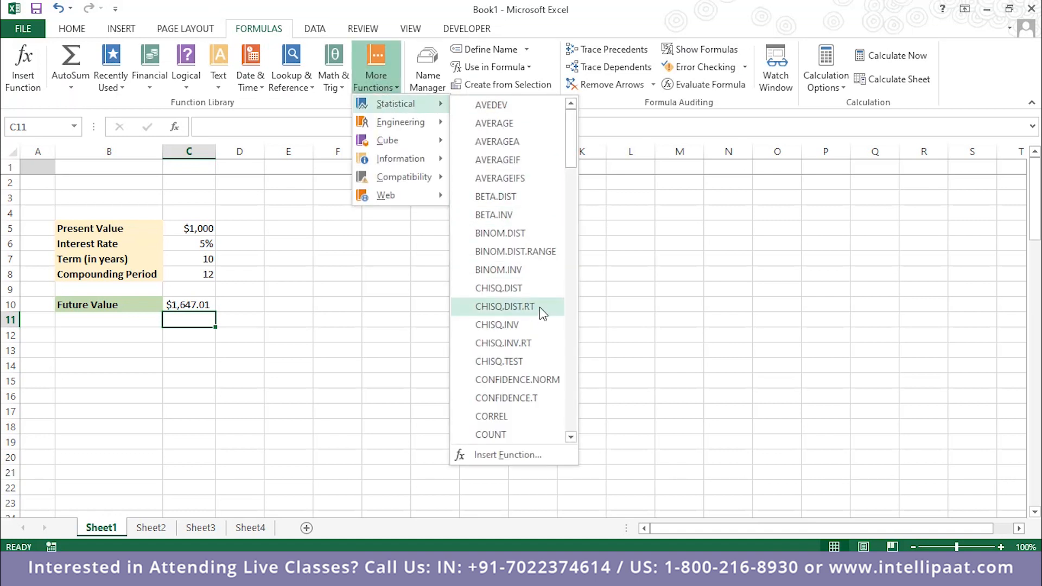
scroll(542, 285, "down", 3)
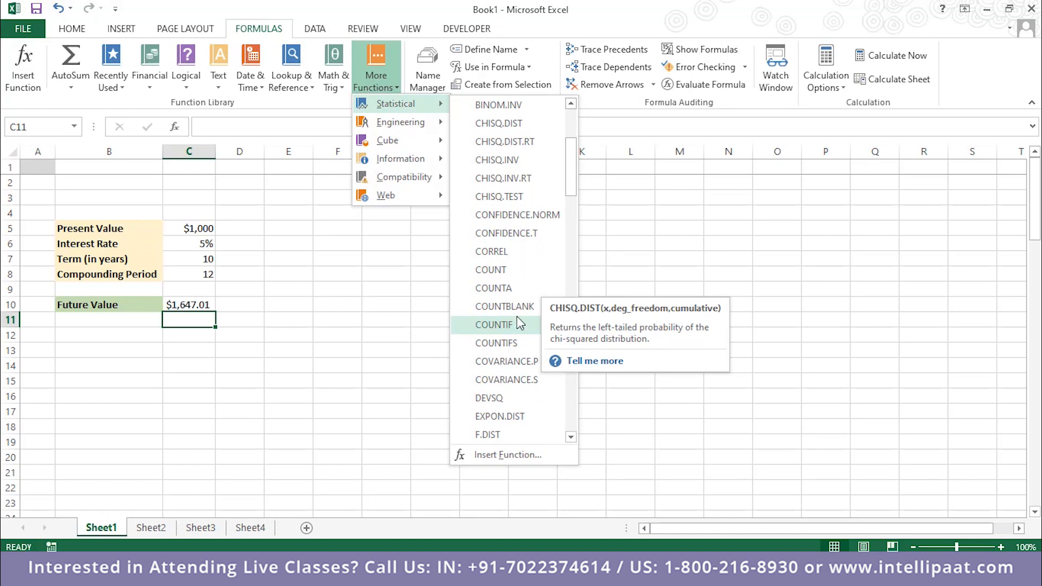
- Bring up the Insert Function dialog and look through the functions in the All category, including the descriptions of ACOT and AVERAGE
left_click(17, 68)
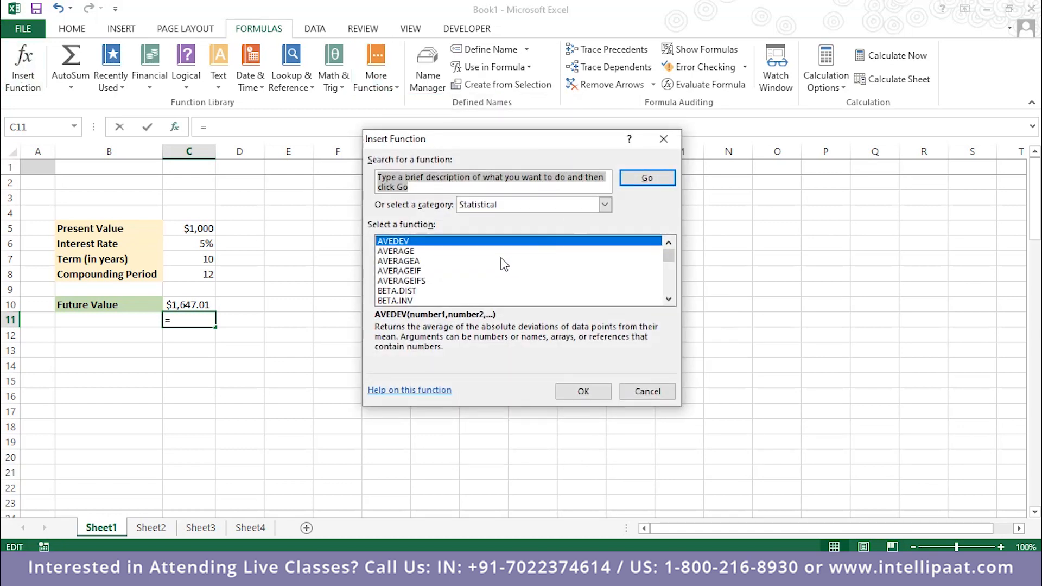
scroll(475, 275, "down", 1)
scroll(475, 276, "up", 1)
left_click(549, 207)
left_click(539, 227)
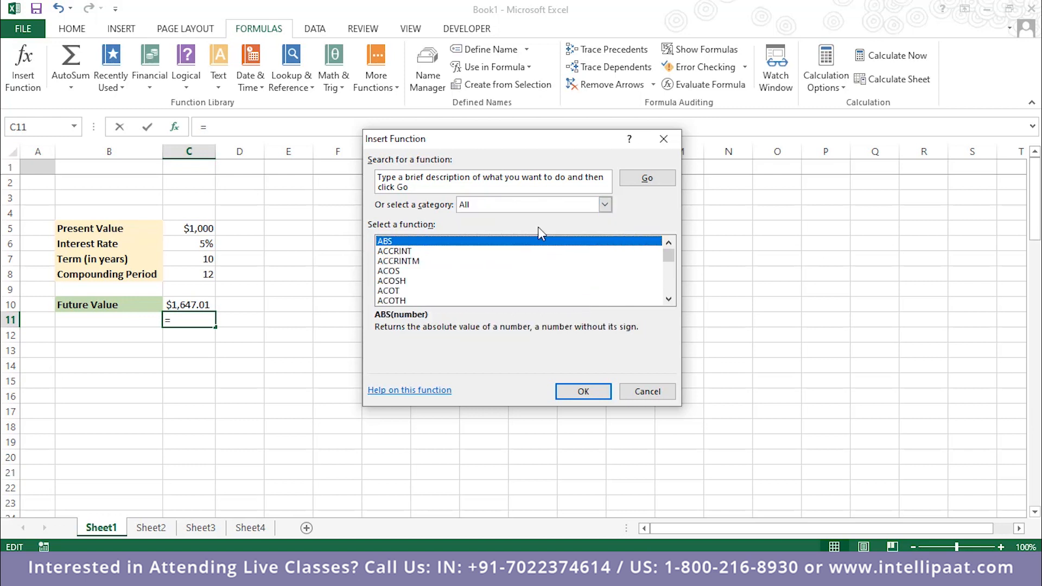
left_click(422, 291)
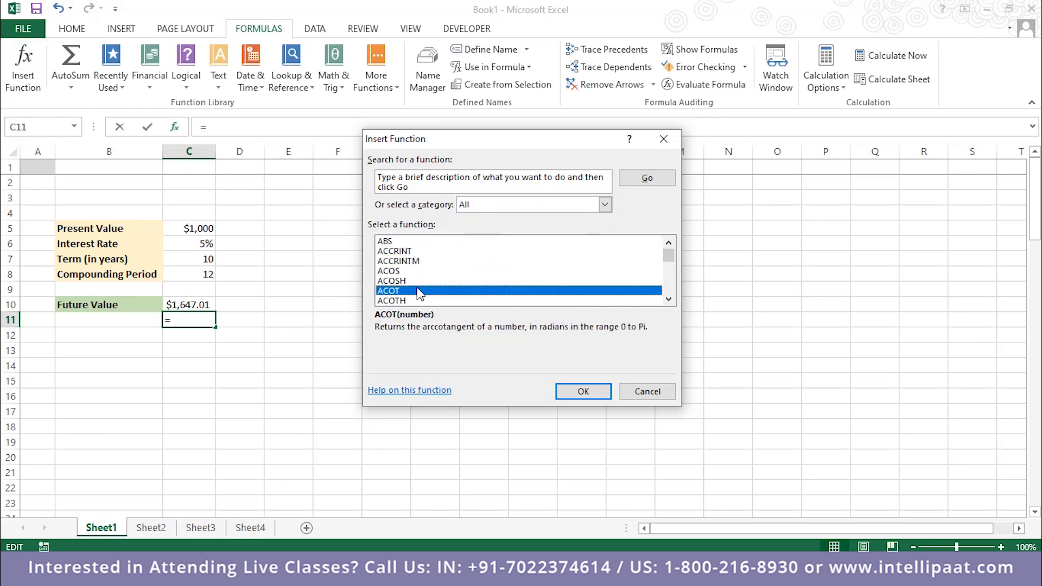
scroll(524, 277, "down", 5)
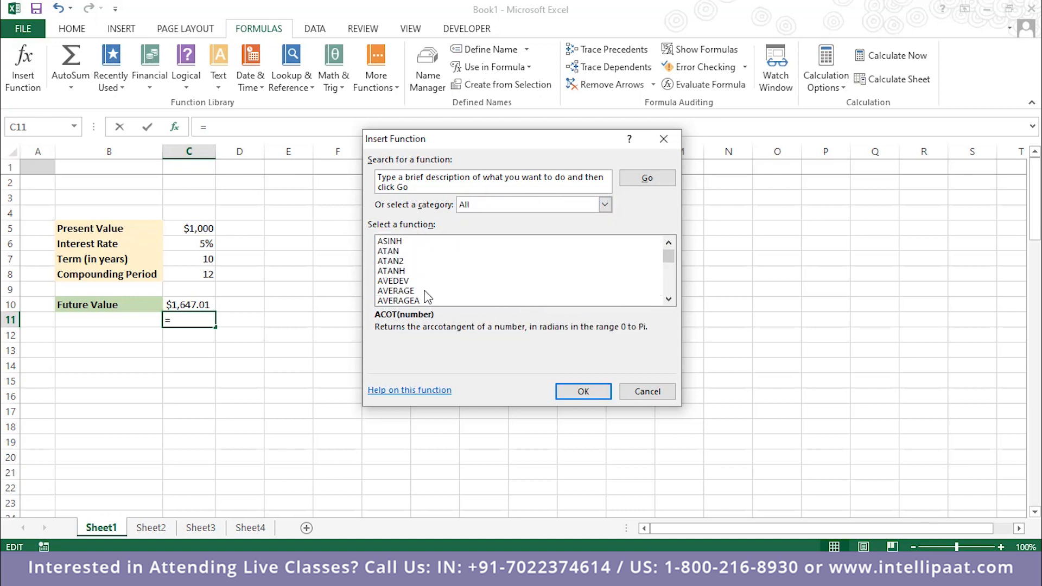
left_click(425, 291)
scroll(504, 276, "down", 3)
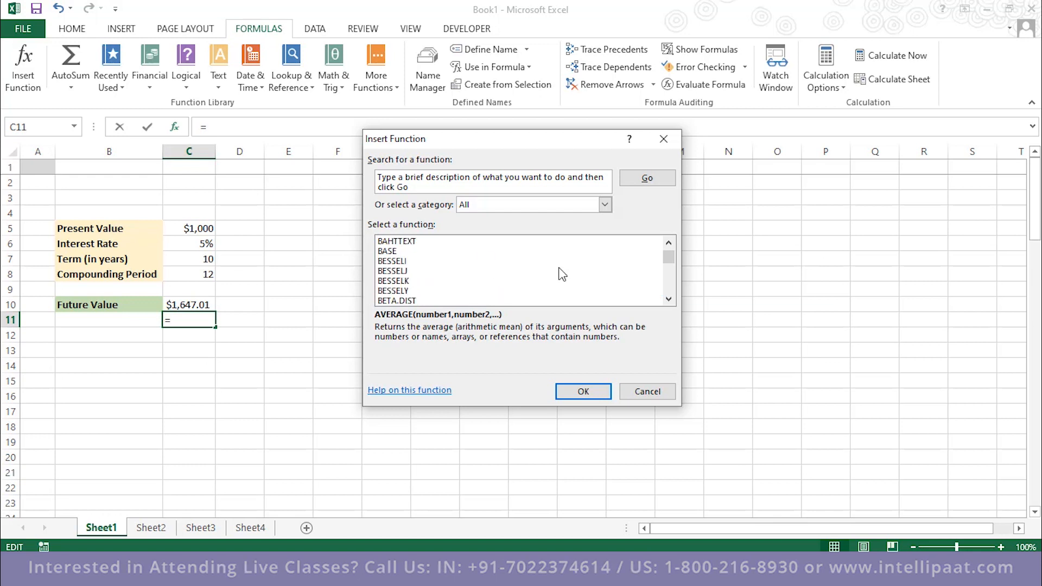
- Look through the functions offered in the Financial and Math & Trig categories
left_click(521, 205)
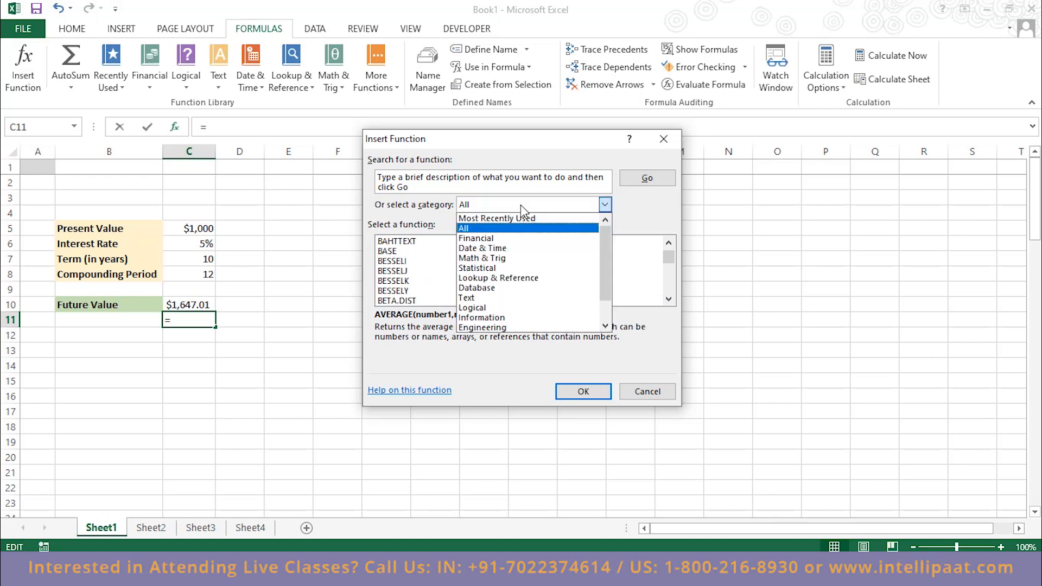
left_click(505, 238)
scroll(503, 252, "down", 4)
scroll(486, 271, "down", 4)
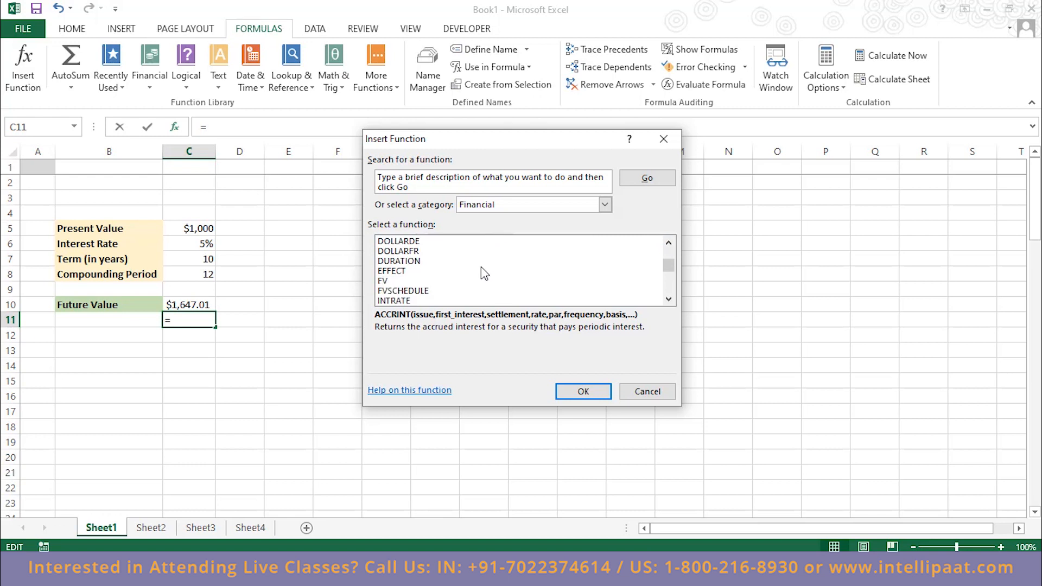
left_click(516, 204)
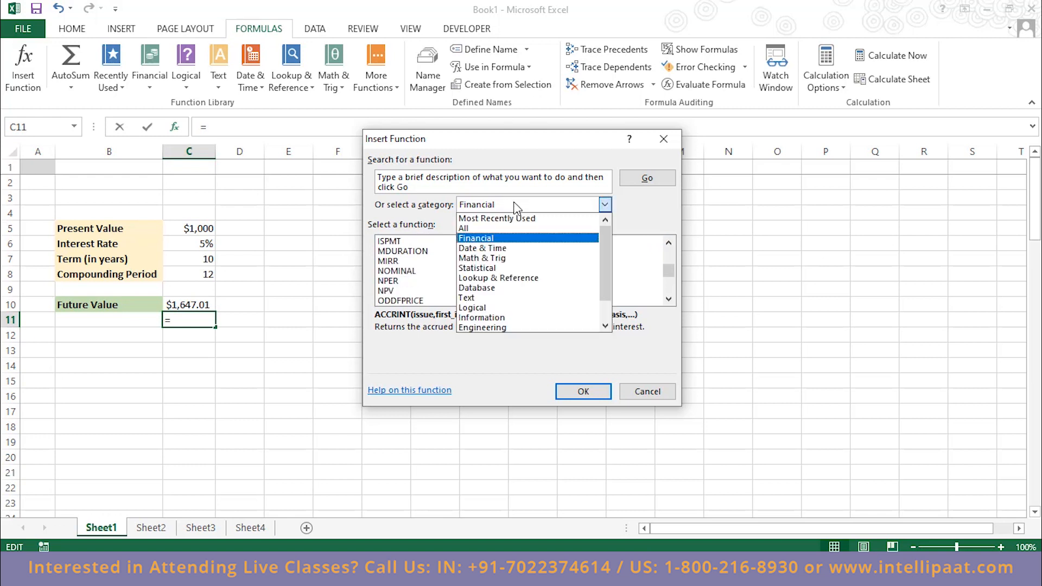
left_click(545, 258)
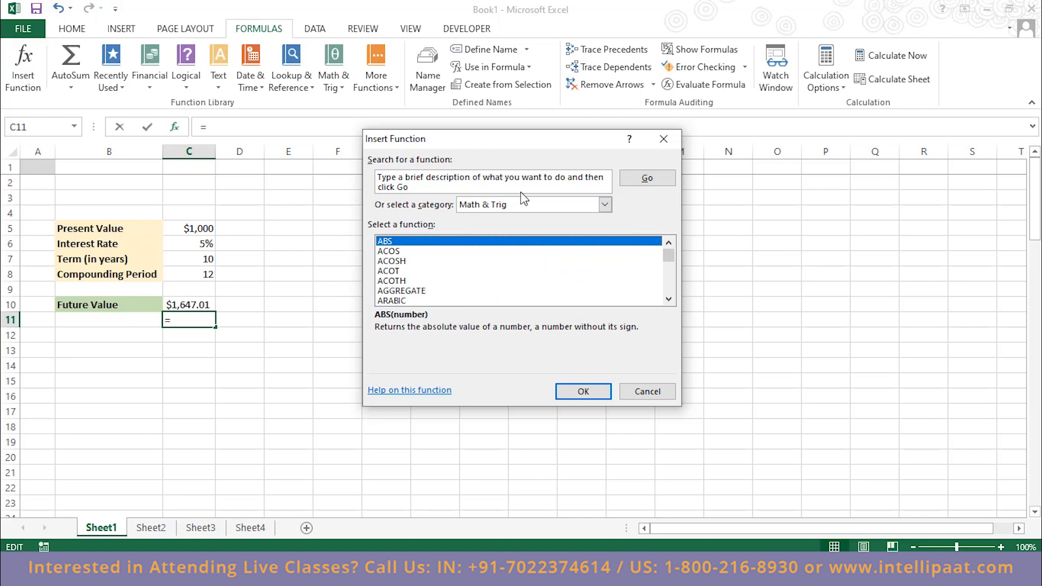
scroll(504, 252, "down", 2)
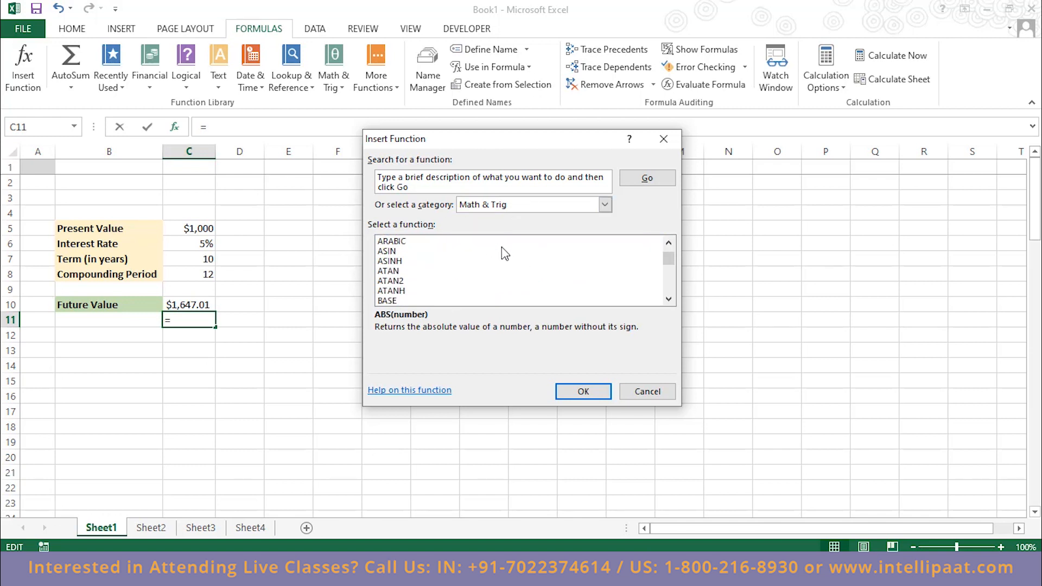
scroll(505, 253, "down", 7)
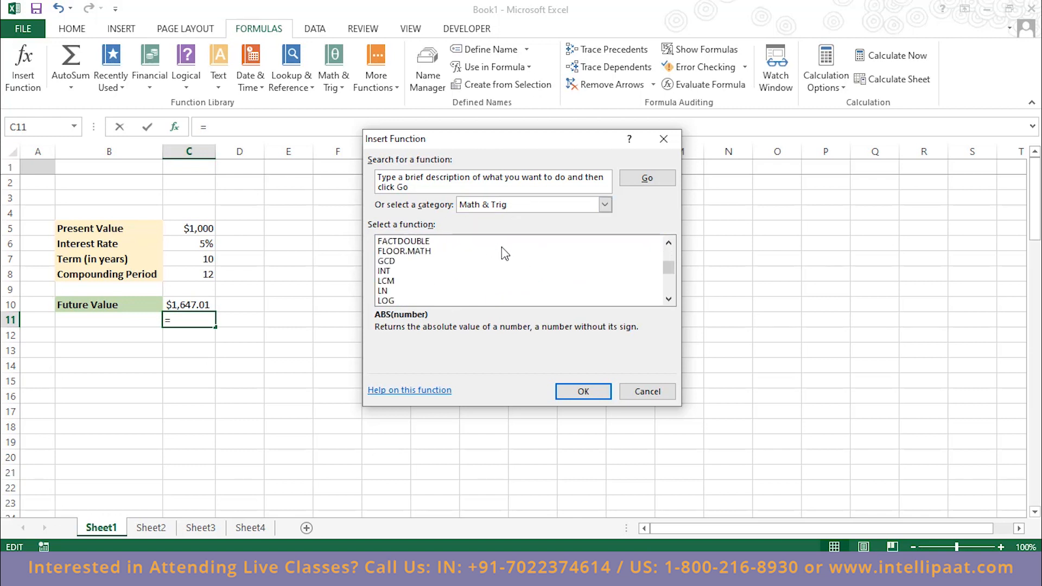
scroll(515, 260, "down", 1)
scroll(515, 264, "down", 2)
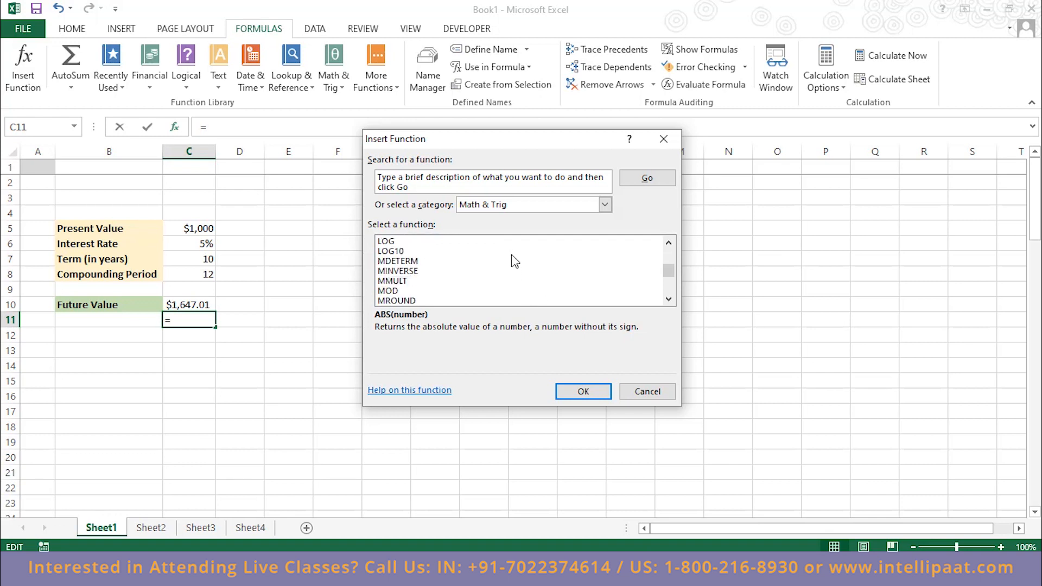
- Look through the Statistical, Text and Lookup & Reference function categories, and close the dialog without inserting a function
left_click(541, 204)
left_click(477, 268)
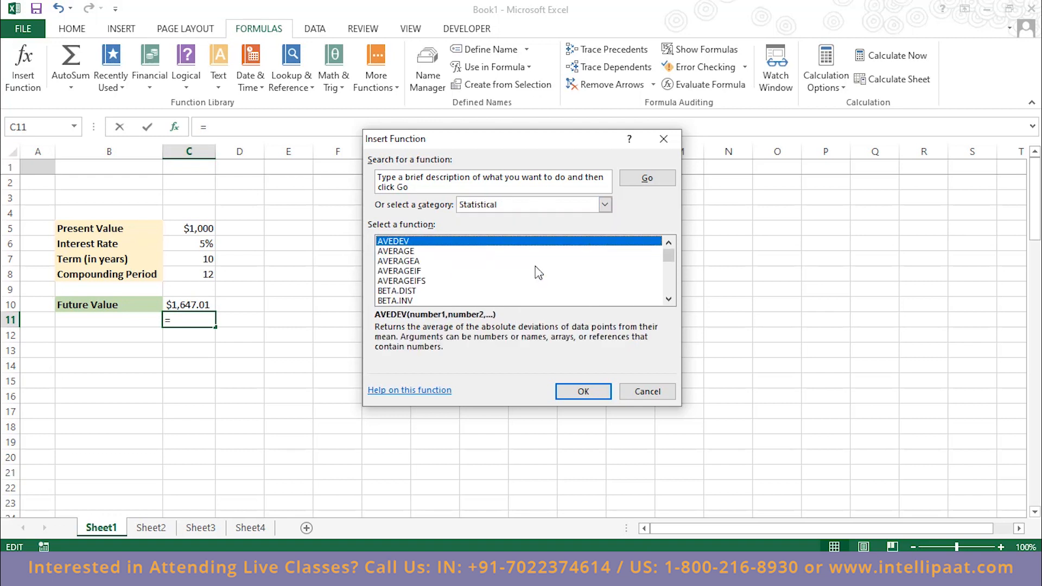
scroll(539, 273, "down", 4)
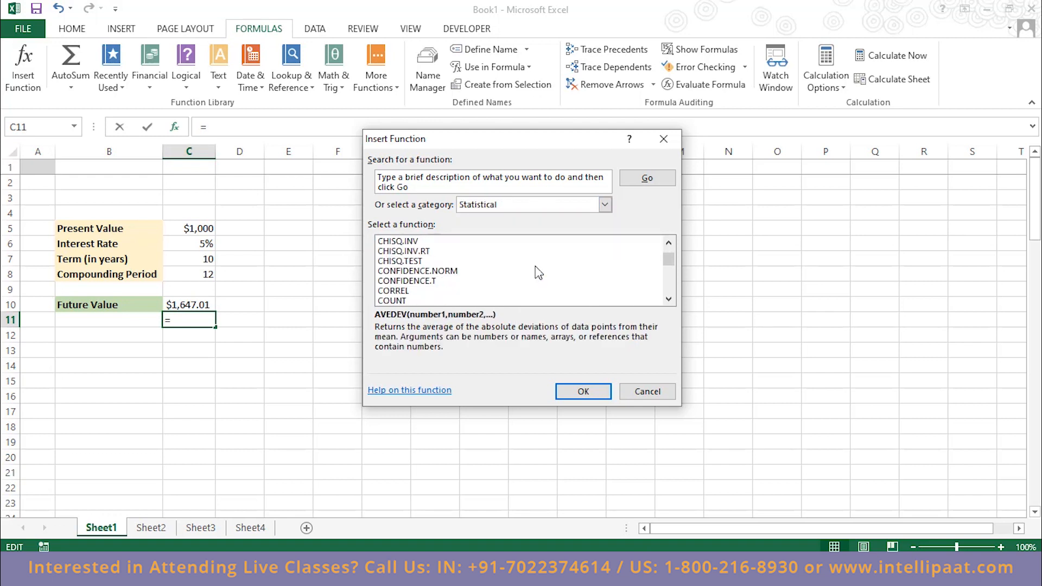
left_click(522, 204)
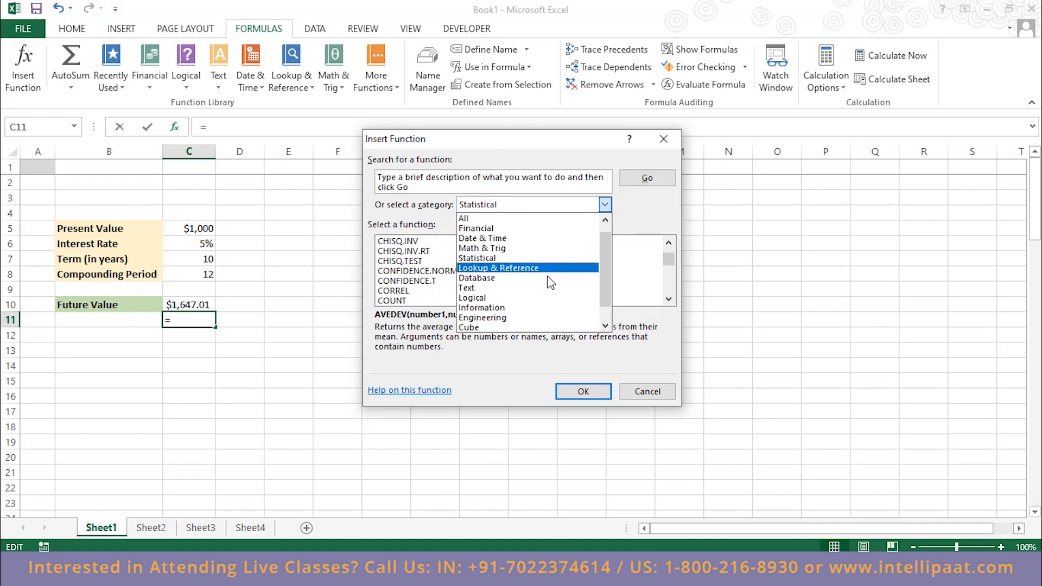
left_click(522, 282)
left_click(523, 205)
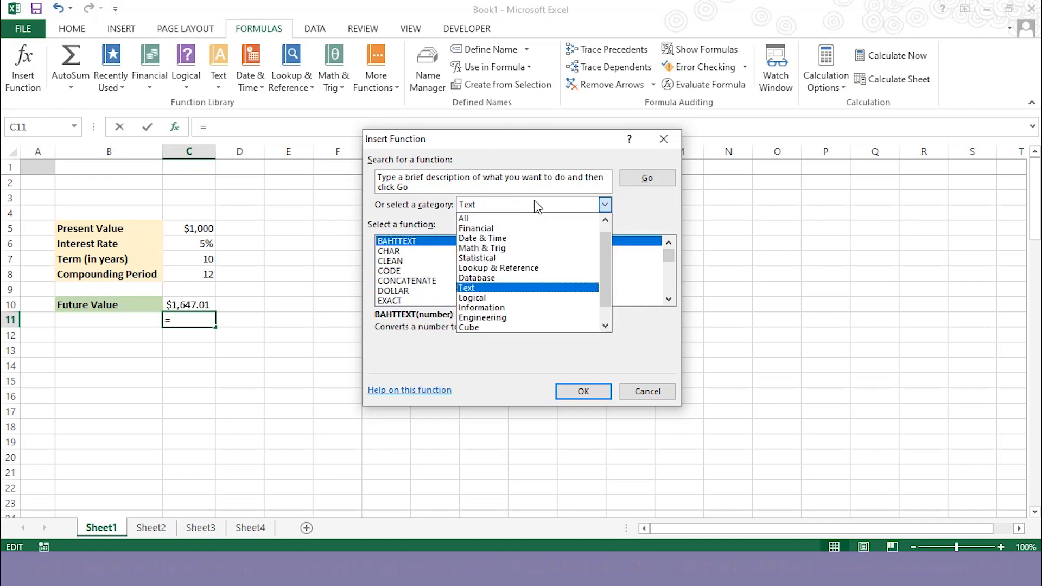
left_click(537, 270)
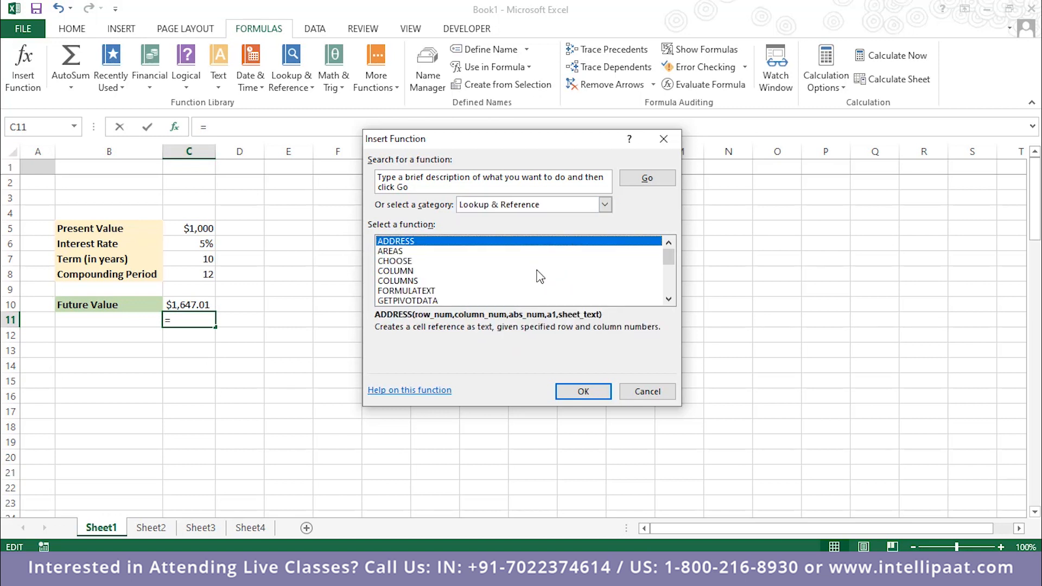
left_click(640, 391)
- Switch to the PowerPoint slide show and advance the presentation
key("alt+Tab")
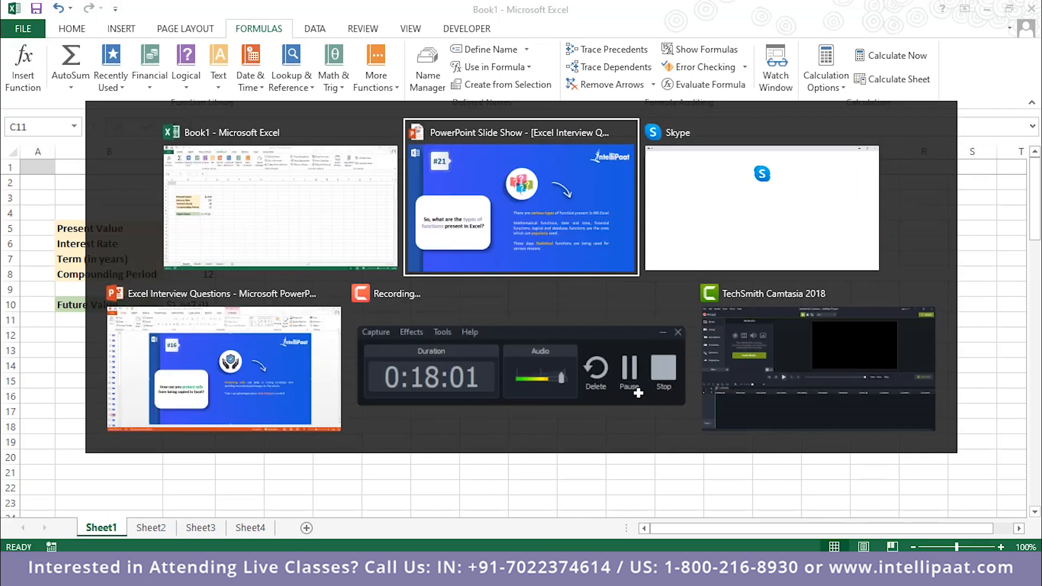
key("Right")
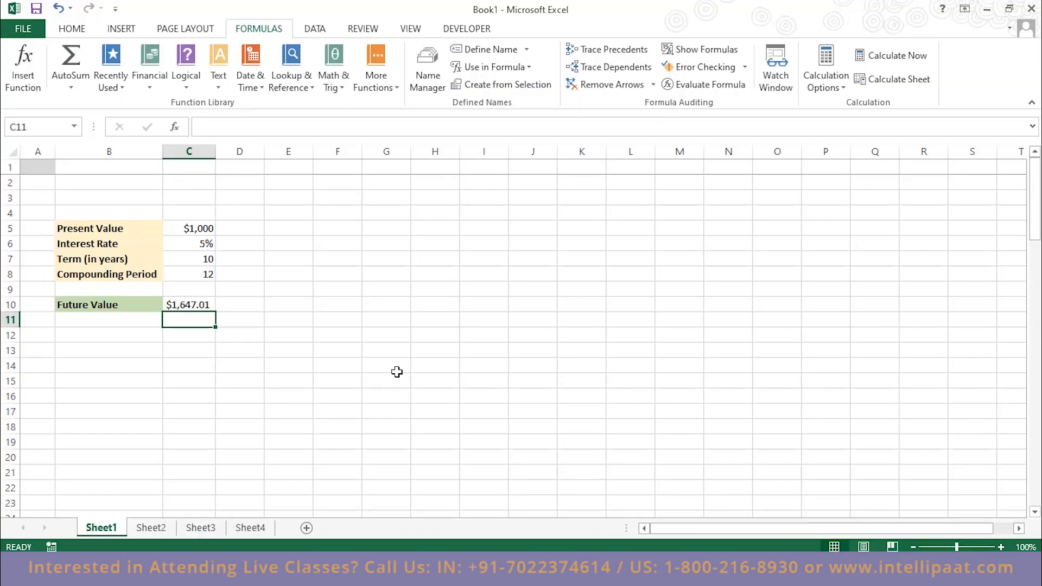
- Enter 1 in cell F5 and the formula =F5+3 in F6 of the Excel sheet
left_click(396, 368)
left_click(322, 233)
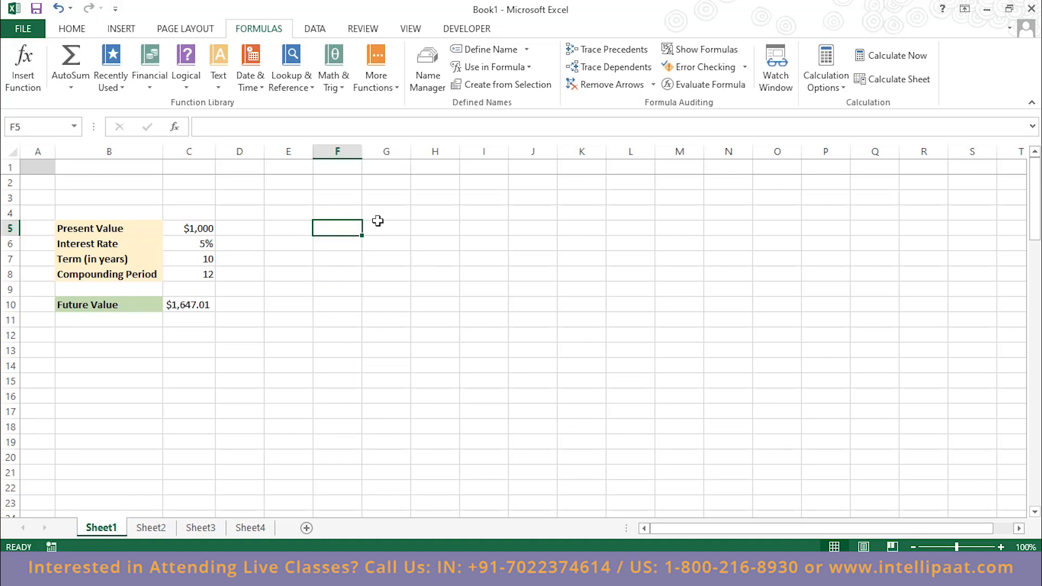
type("1")
key("Return")
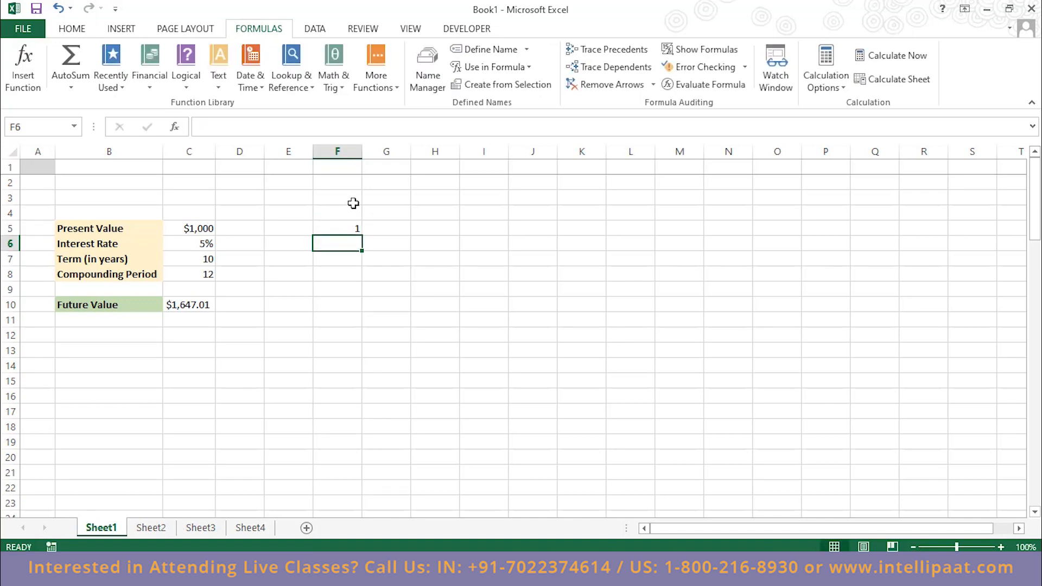
type("=")
type("F5+3")
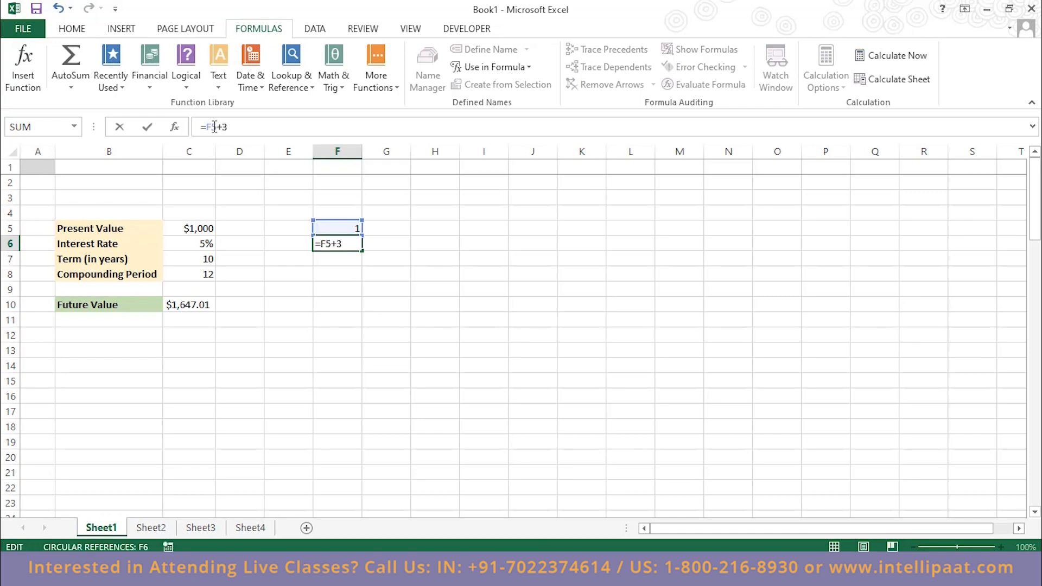
key("Return")
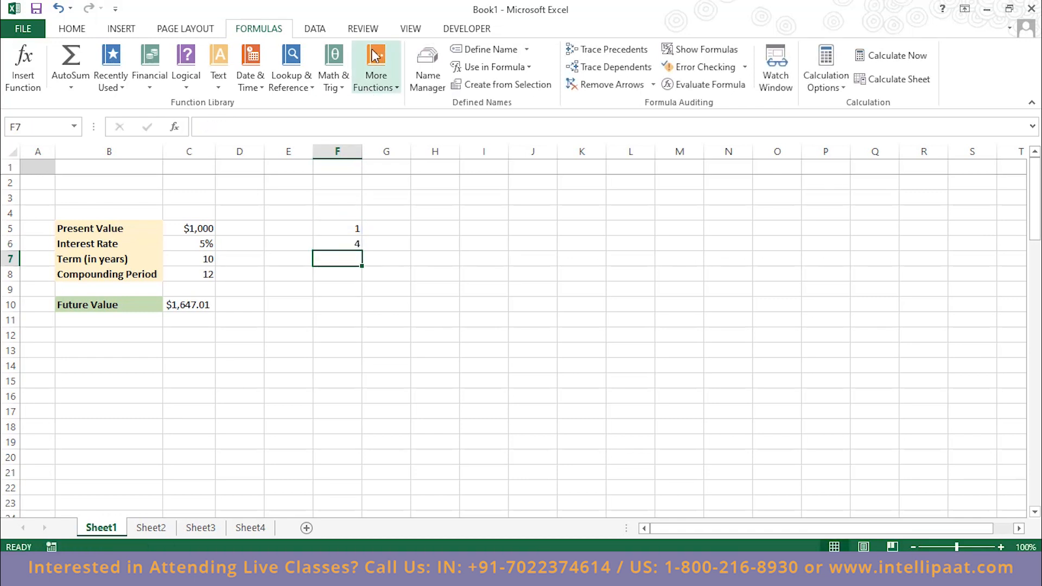
- Fill the formula in F6 down through F14 to build a number series
left_click(365, 239)
left_click(334, 228)
left_click(345, 244)
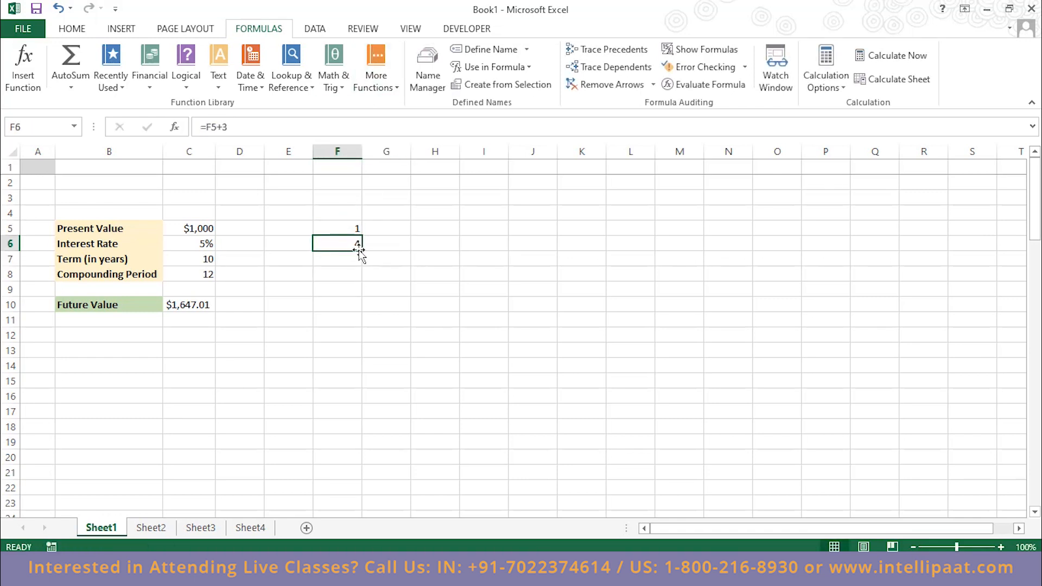
left_click_drag(362, 250, 360, 370)
left_click(428, 381)
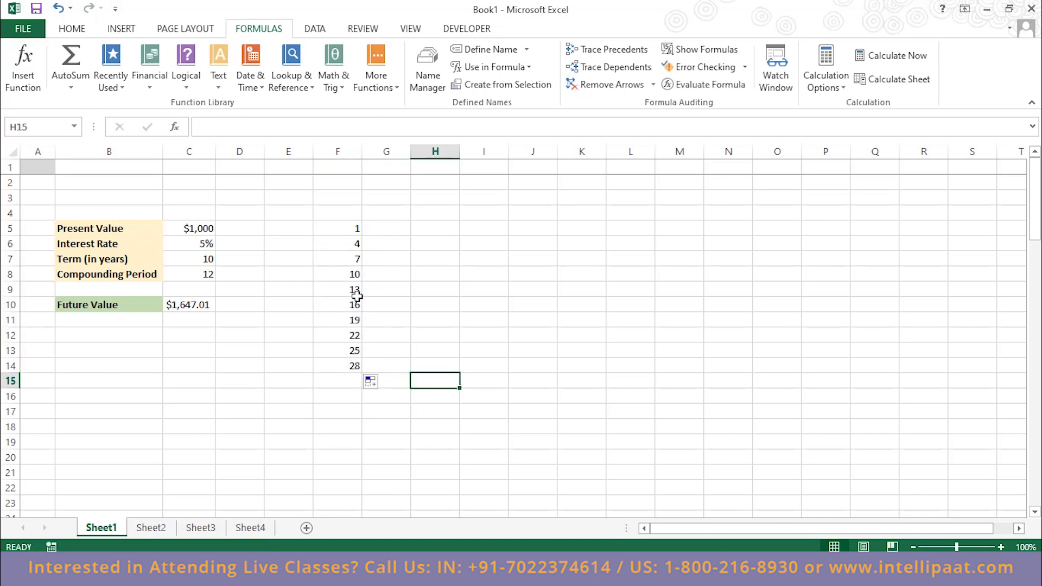
- Add the bold label Average in cell E16, below the number series
left_click(349, 227)
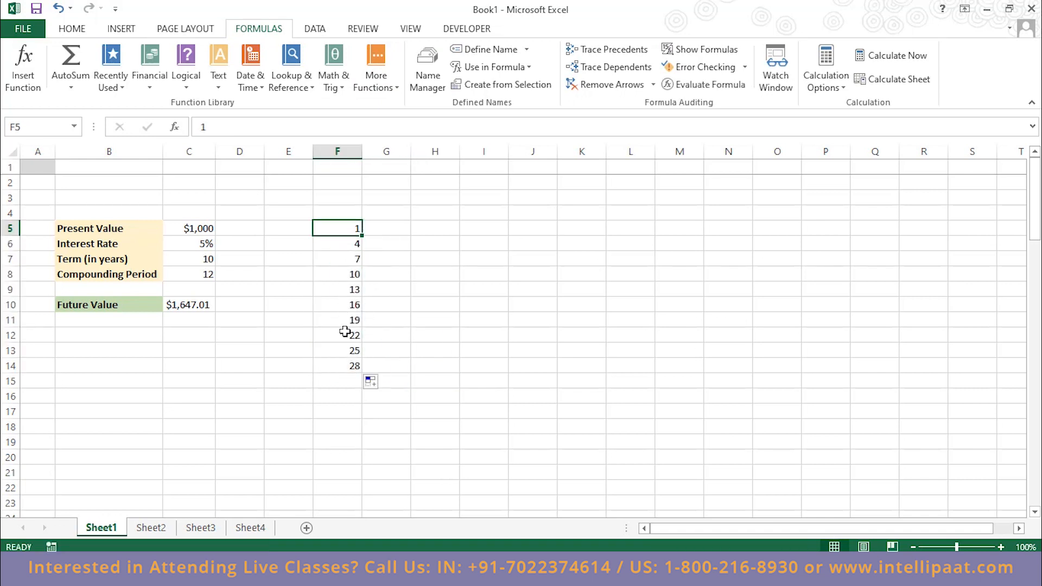
left_click(346, 401)
left_click(298, 391)
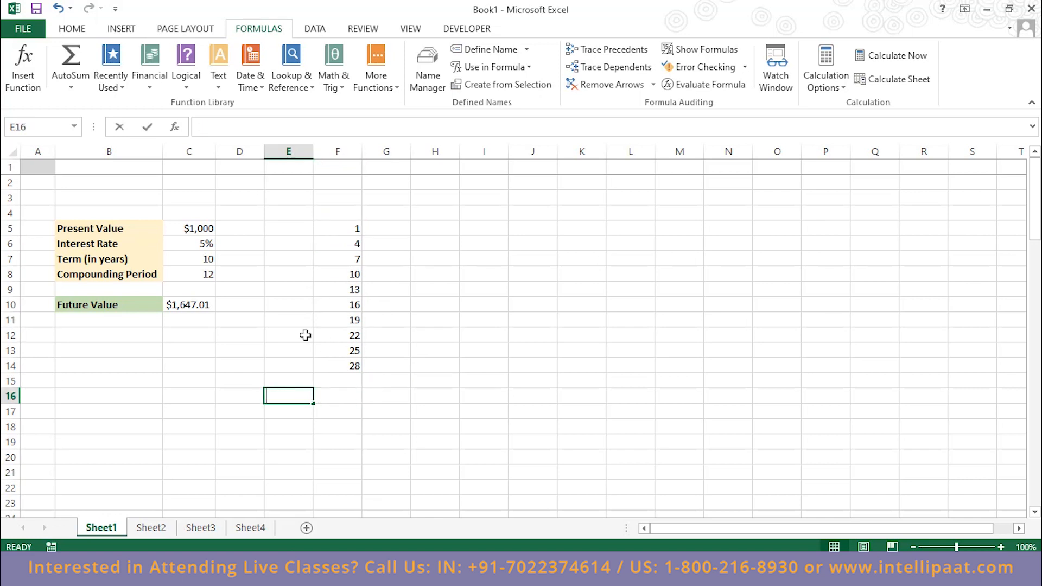
type("Averga")
key("BackSpace")
key("BackSpace")
type("ge")
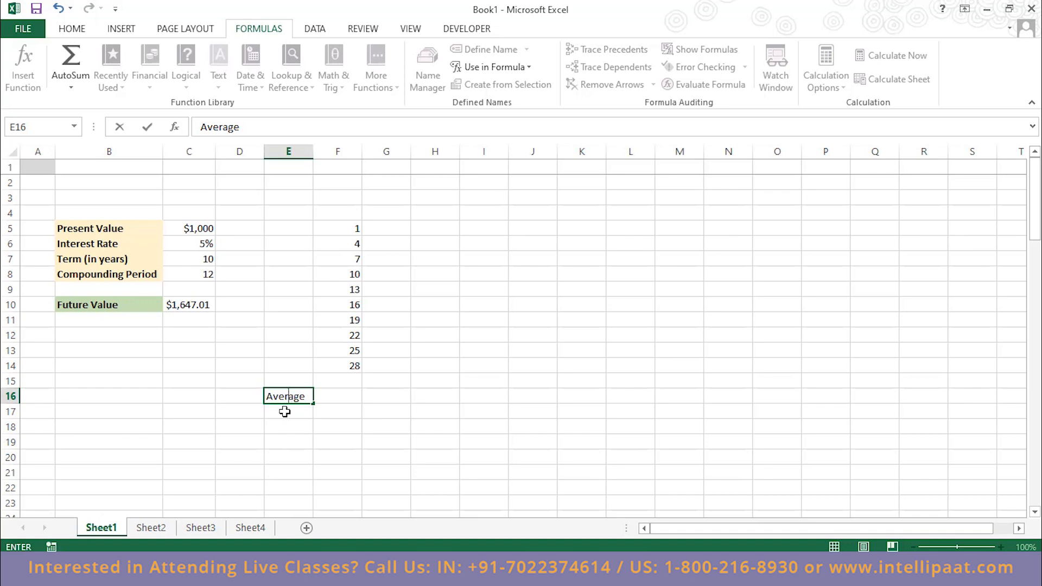
key("Return")
key("Return")
left_click(298, 400)
- Calculate the average of the number series in F16 with the formula =AVERAGE(F5:F14)
key("Right")
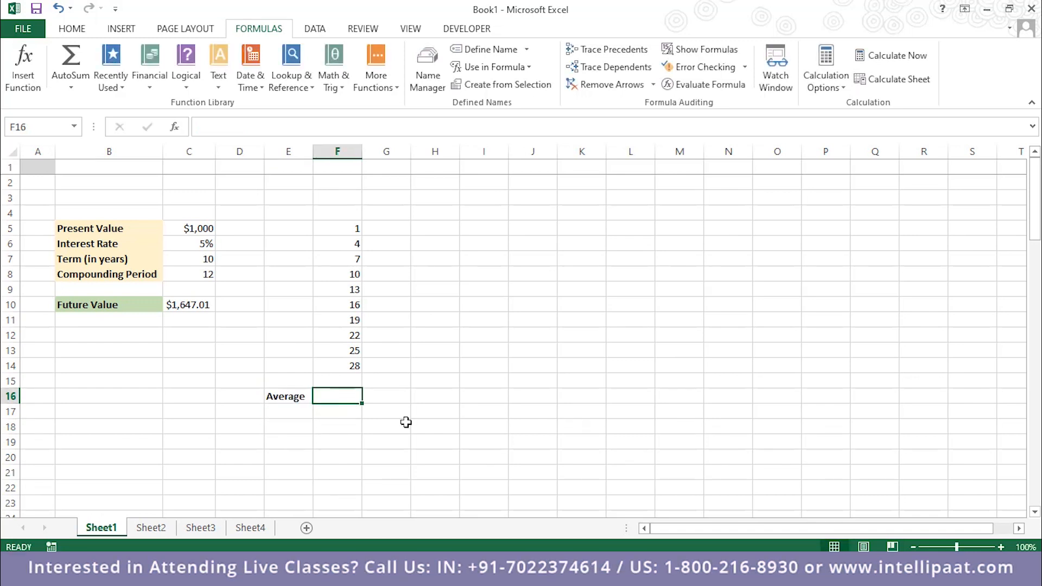
type("=average")
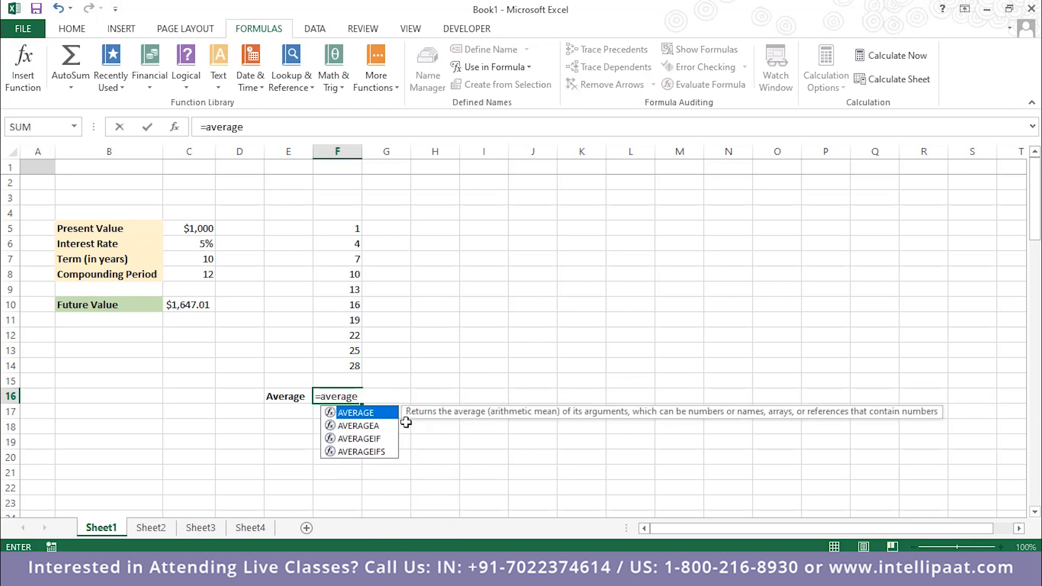
type("(")
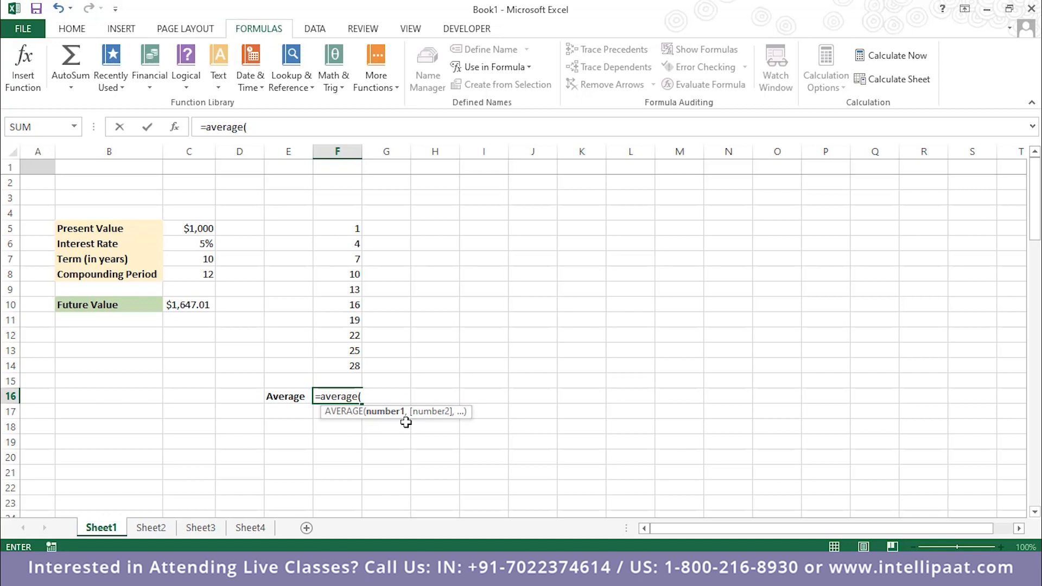
type("F5")
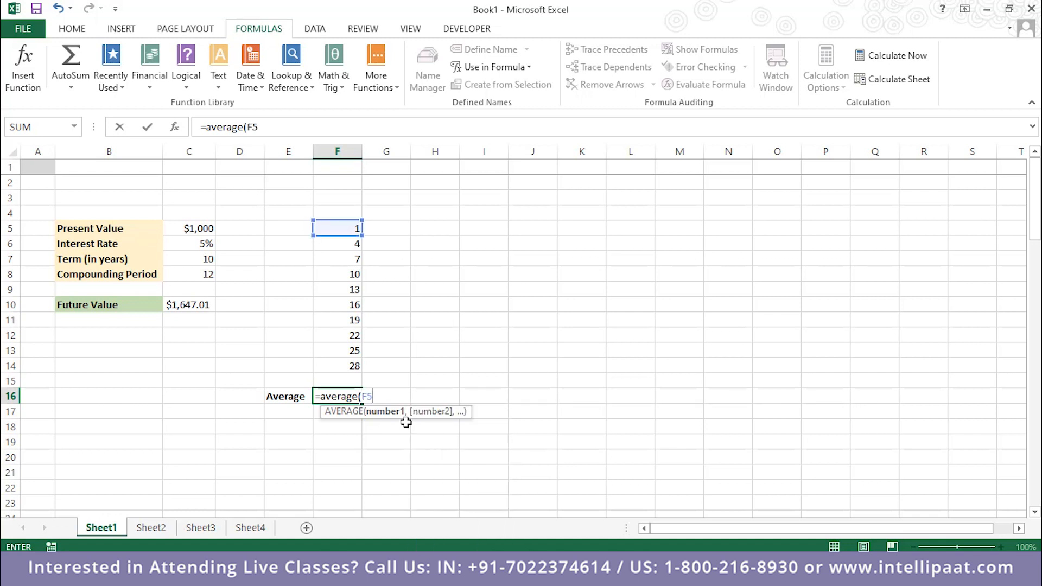
type(":F14)")
key("Return")
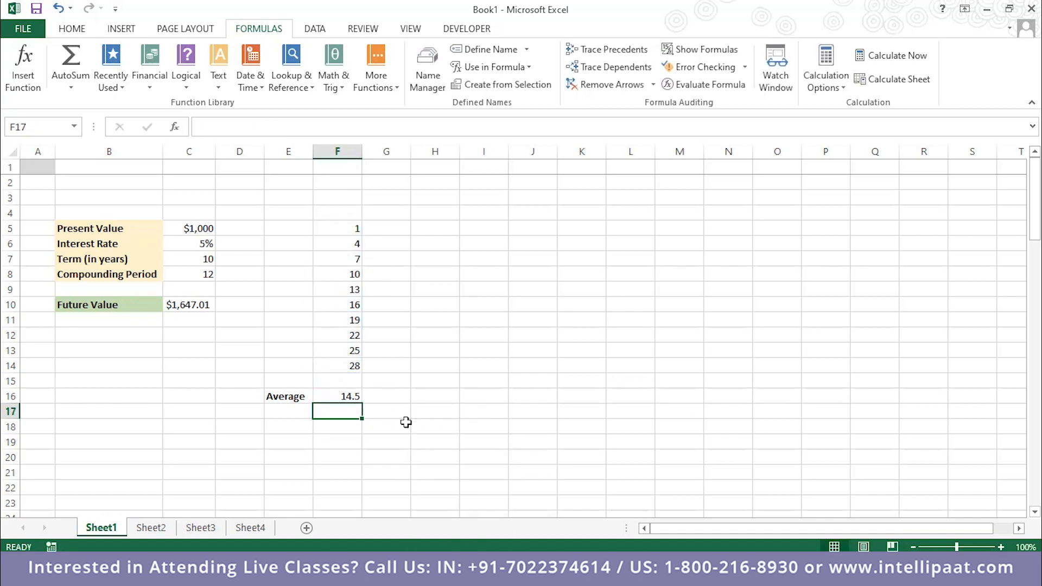
left_click(348, 397)
left_click_drag(333, 367, 319, 229)
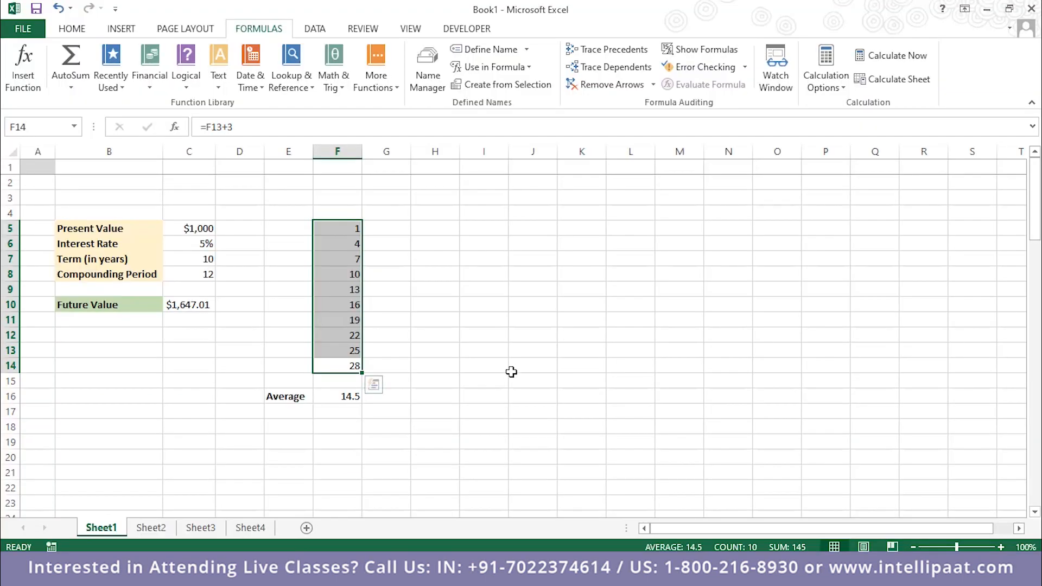
left_click(510, 368)
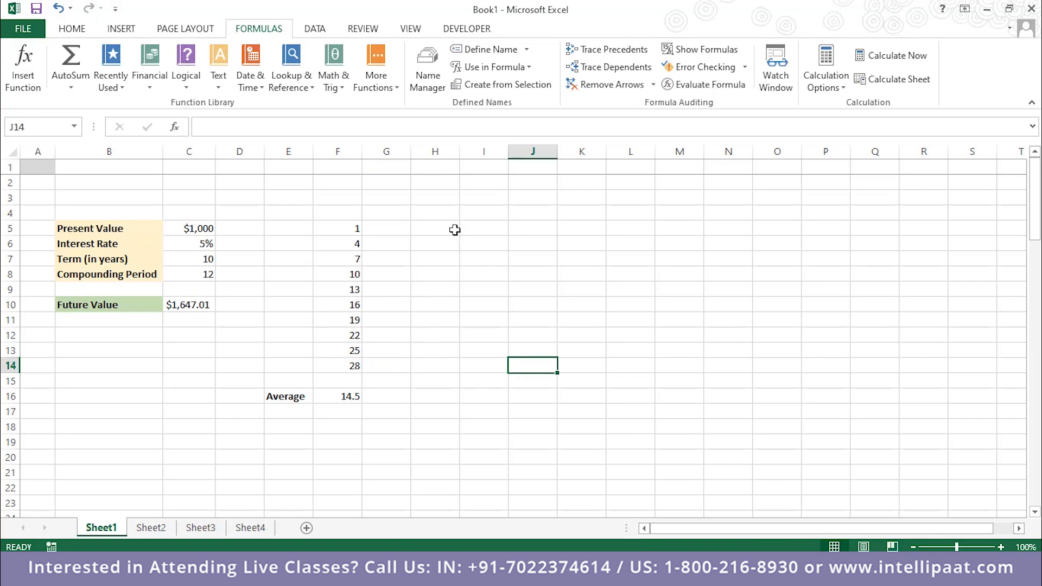
- Enter the numbers 3, 5 and 7 in cells H5, I5 and J5
left_click(455, 230)
type("3")
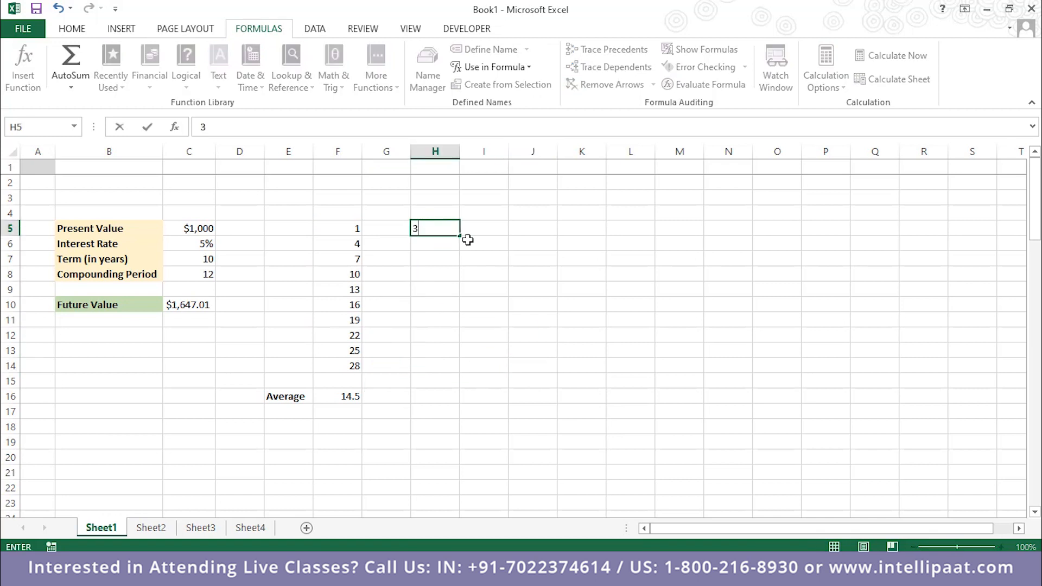
left_click(486, 225)
type("5")
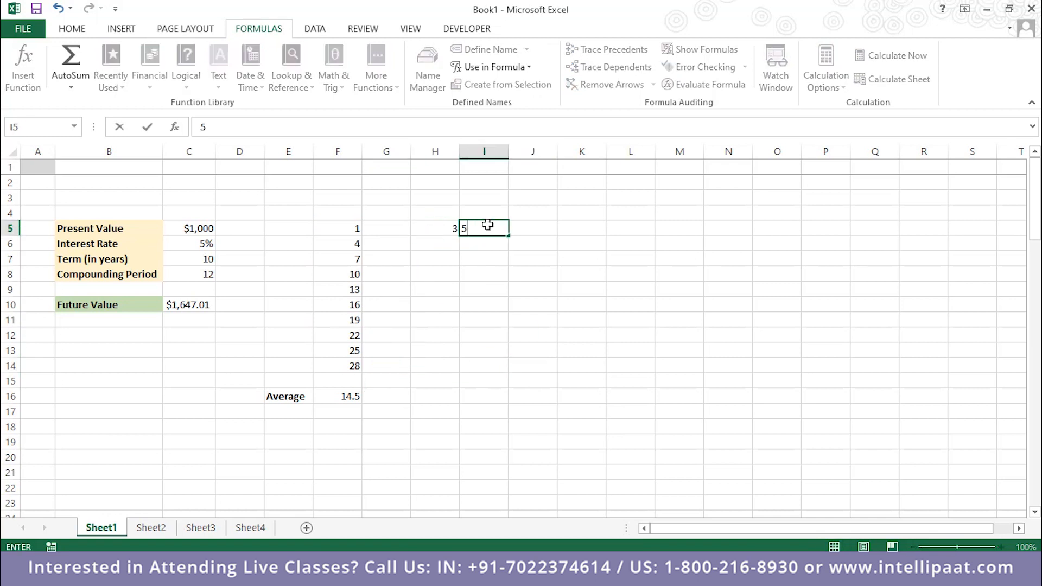
left_click(531, 227)
type("7")
left_click(475, 350)
- Delete the contents of the old example data in range A1:G17
left_click_drag(395, 414, 10, 142)
key("Delete")
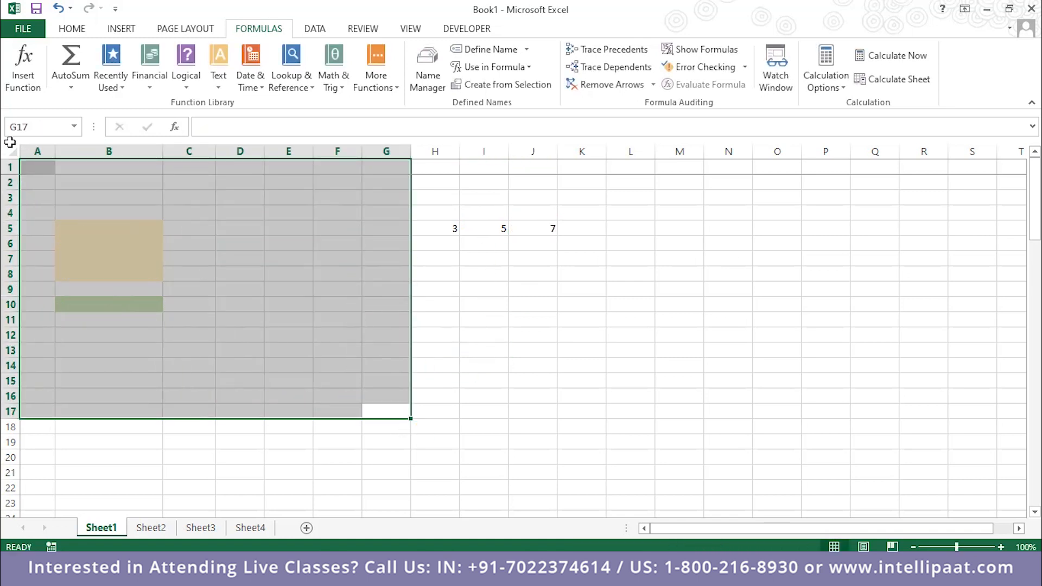
left_click(534, 354)
- Enter the formula =H5+(I5*J5) in cell K5, beside the three numbers
scroll(535, 354, "up", 2)
scroll(586, 395, "up", 3)
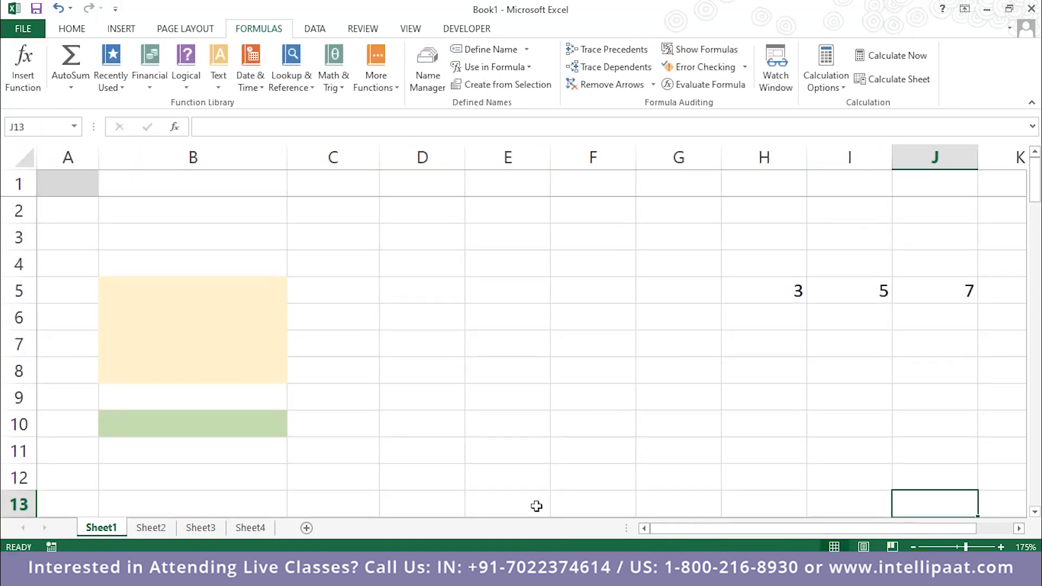
left_click_drag(701, 532, 776, 533)
left_click(862, 397)
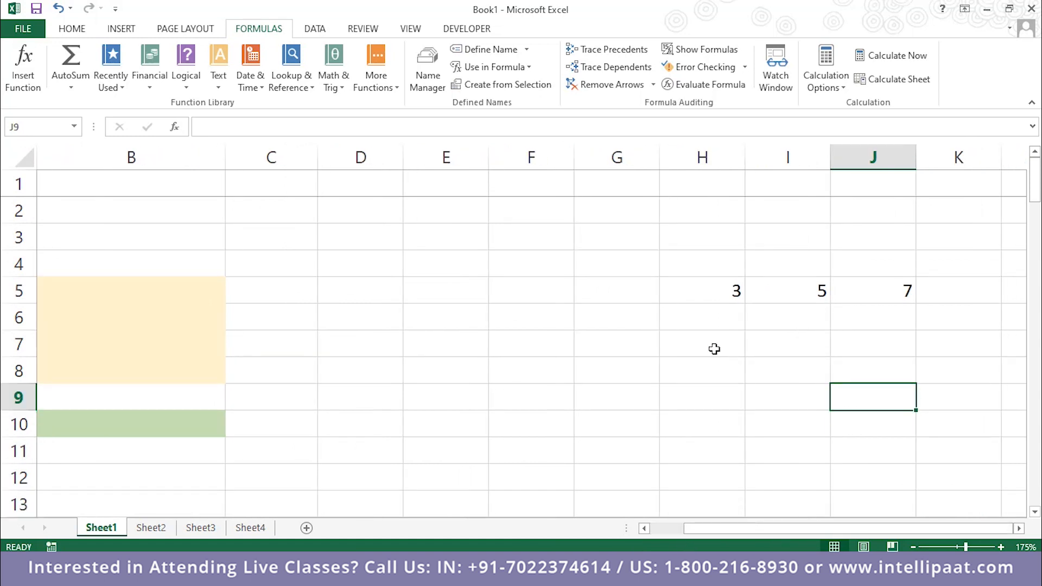
key("Right")
key("Right")
key("Right")
key("Right")
key("Right")
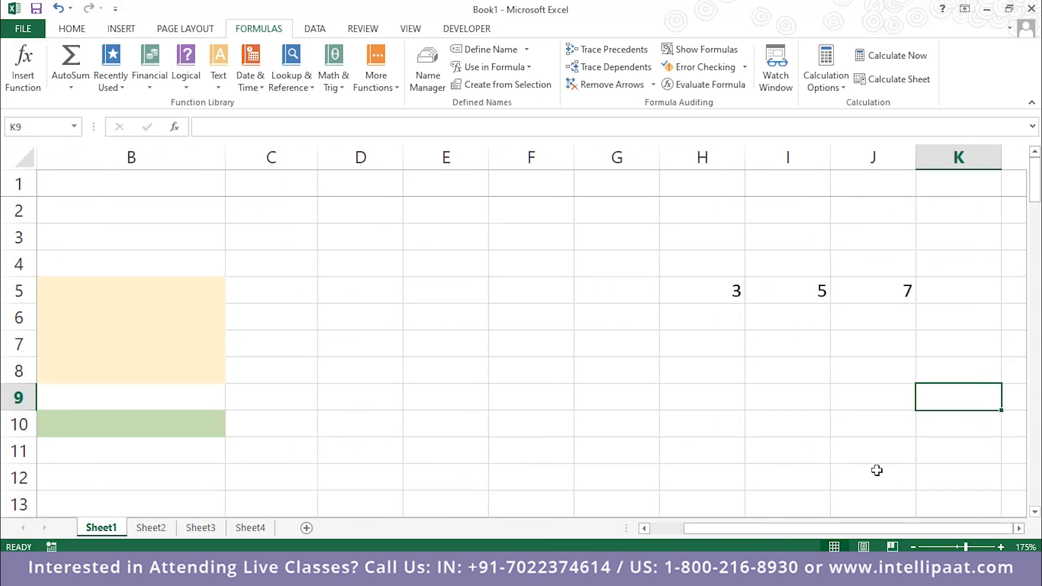
key("Left")
key("Left")
key("Left")
key("Left")
key("Left")
key("Left")
key("Left")
key("Left")
key("Left")
key("Left")
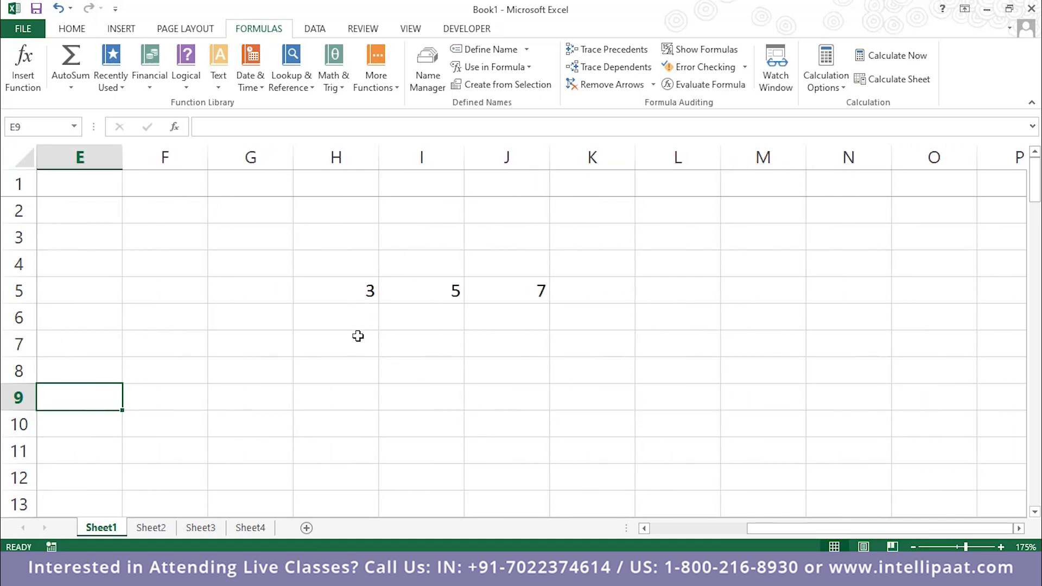
left_click(619, 302)
left_click(433, 125)
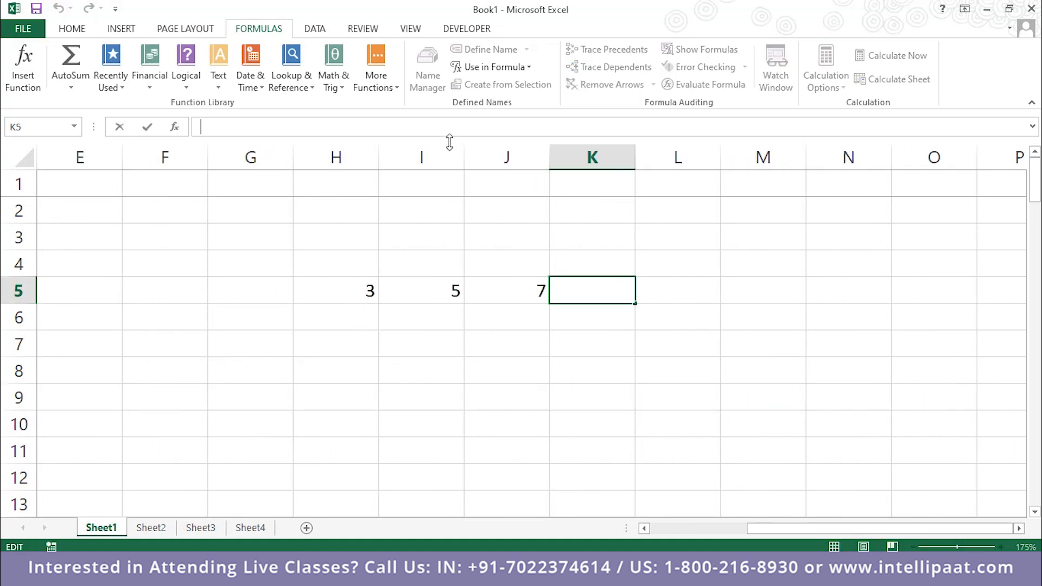
type("=H5+")
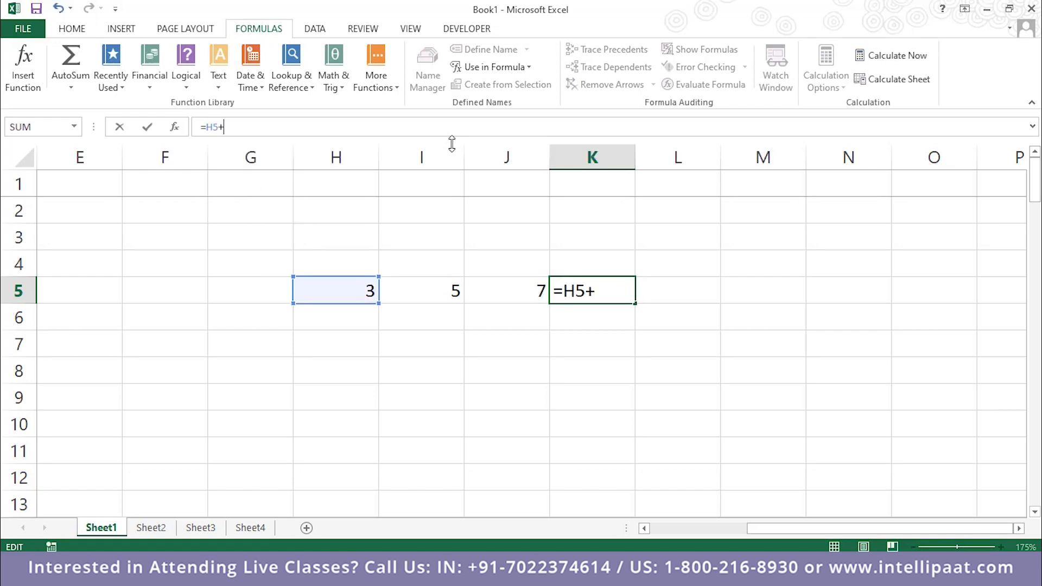
type("(")
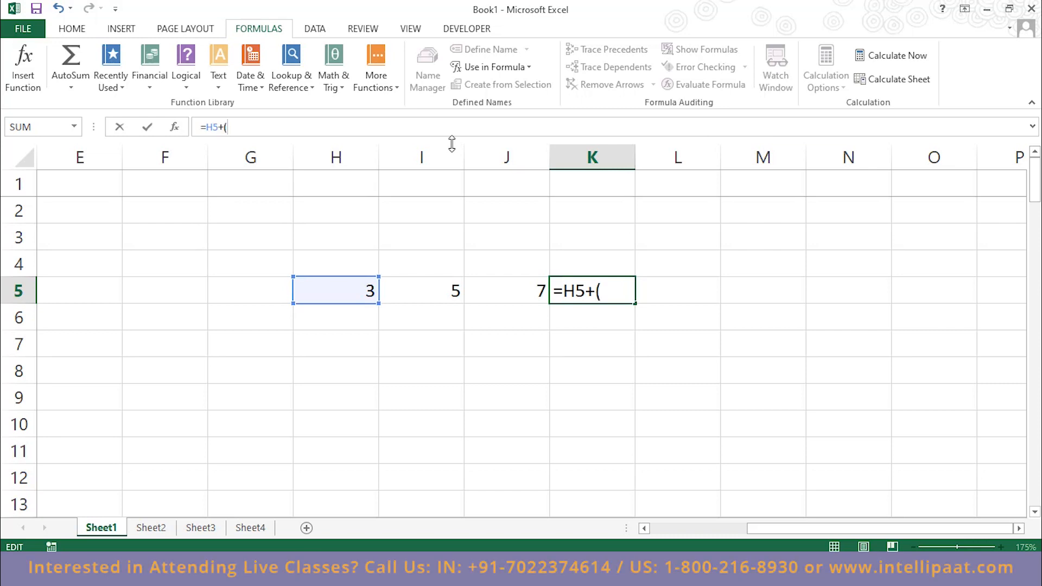
type("i5")
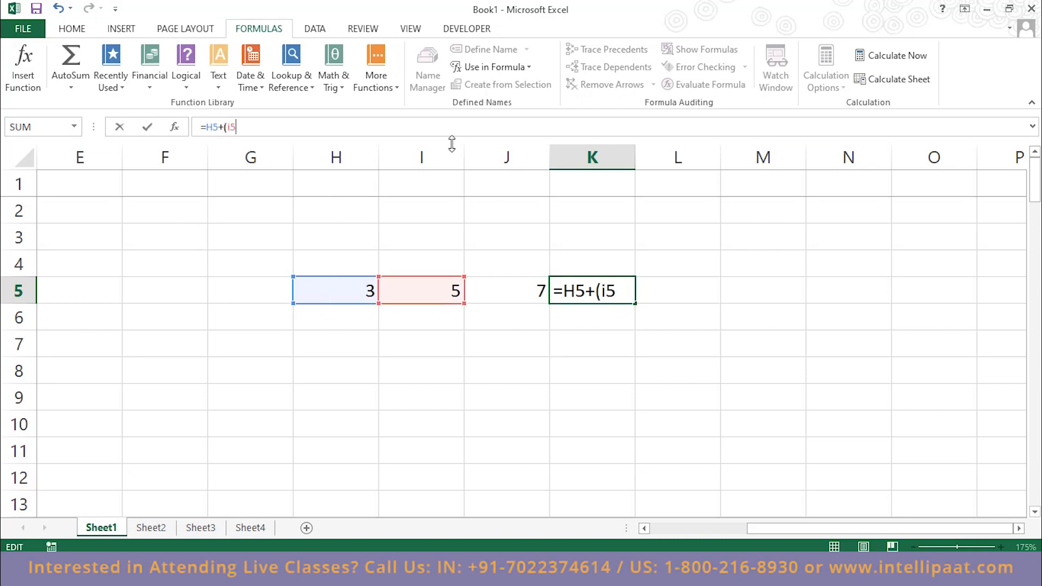
type("*j5)")
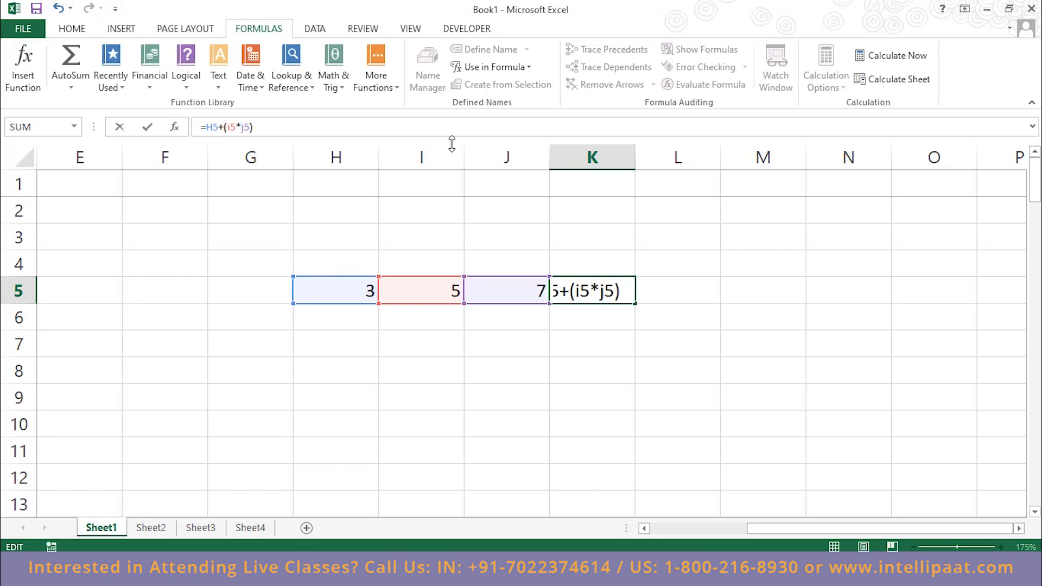
key("Return")
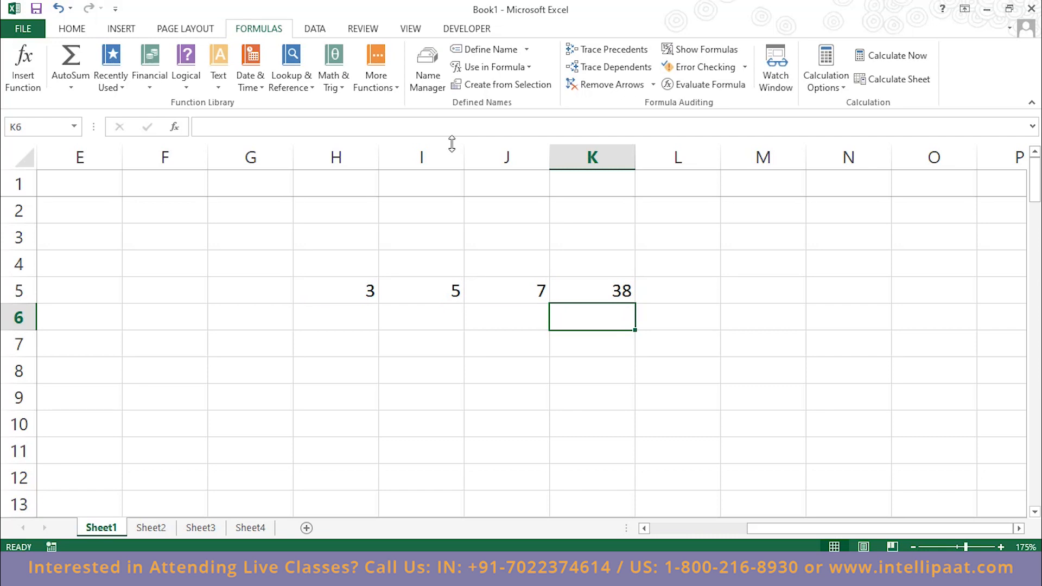
- Examine the operands in H5:J5 and the formula in K5 to trace the order of operations
left_click(375, 285)
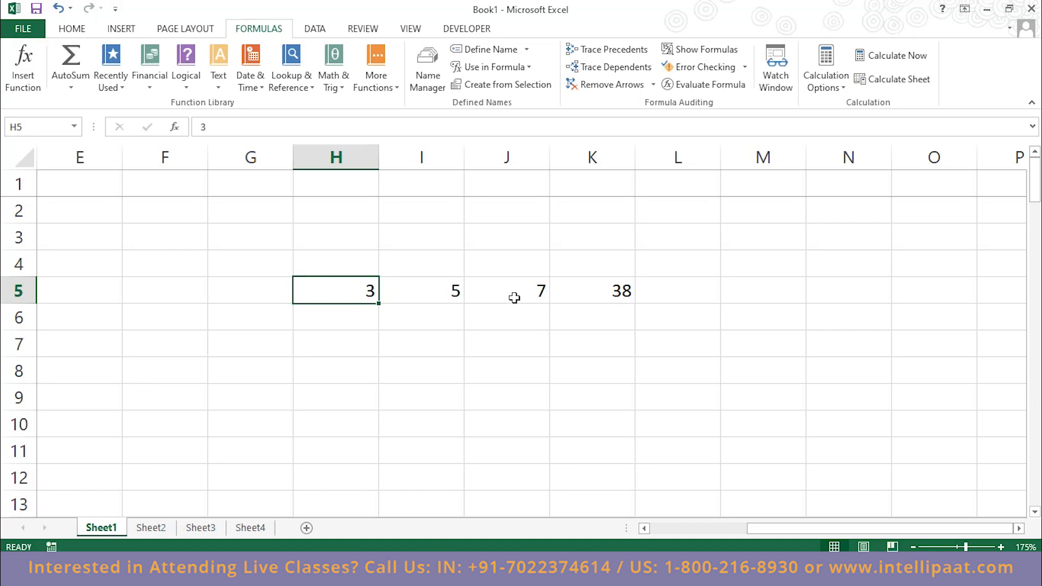
left_click_drag(514, 297, 455, 291)
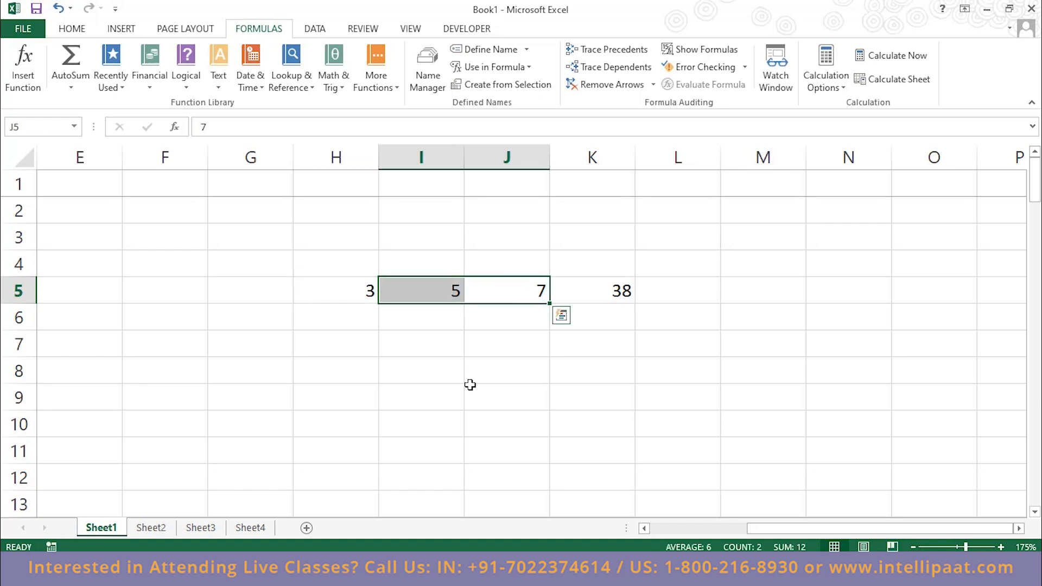
left_click(342, 293)
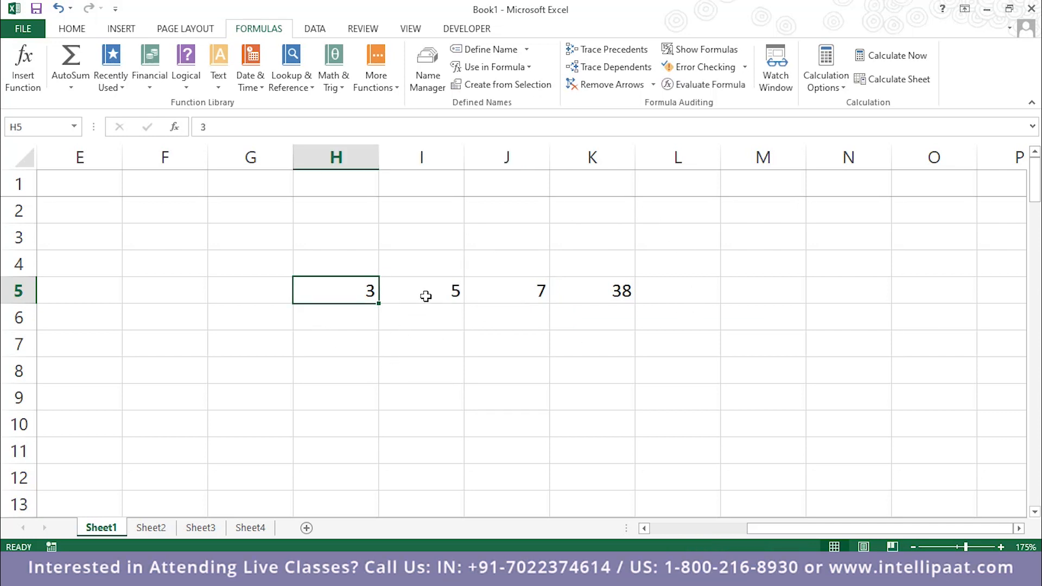
left_click_drag(407, 291, 349, 289)
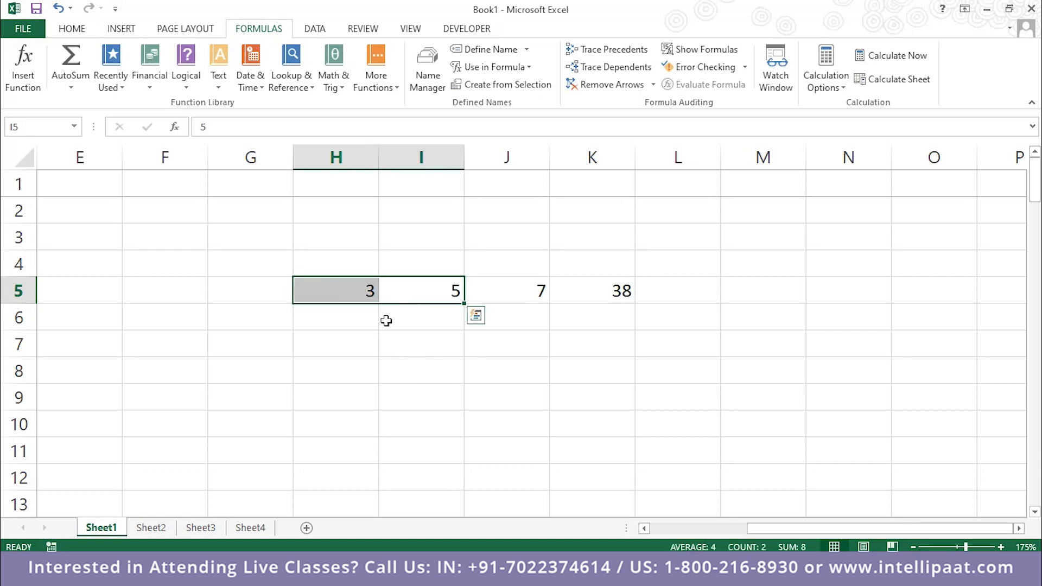
left_click(502, 281)
left_click(613, 293)
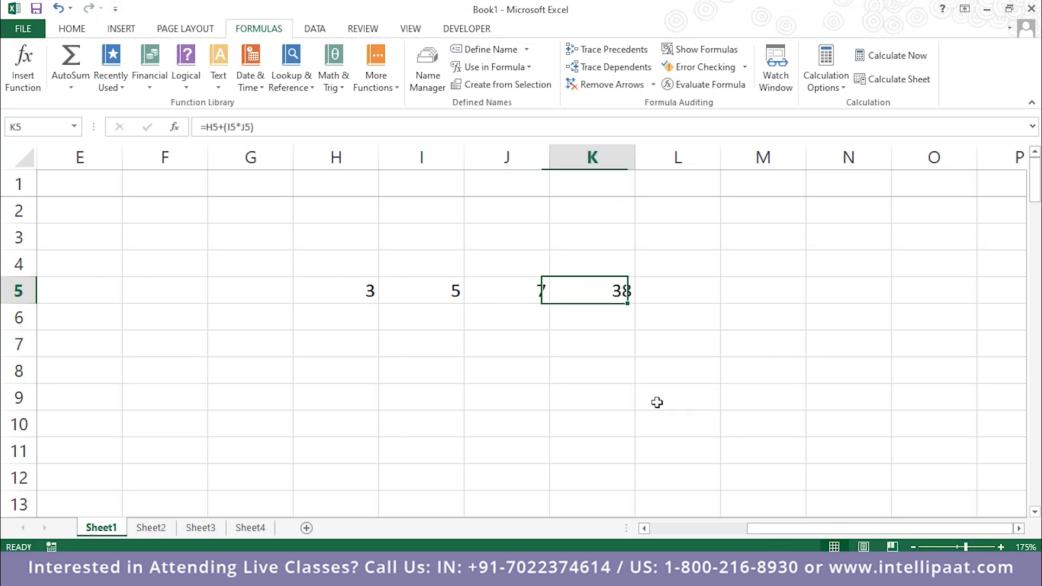
left_click(523, 393)
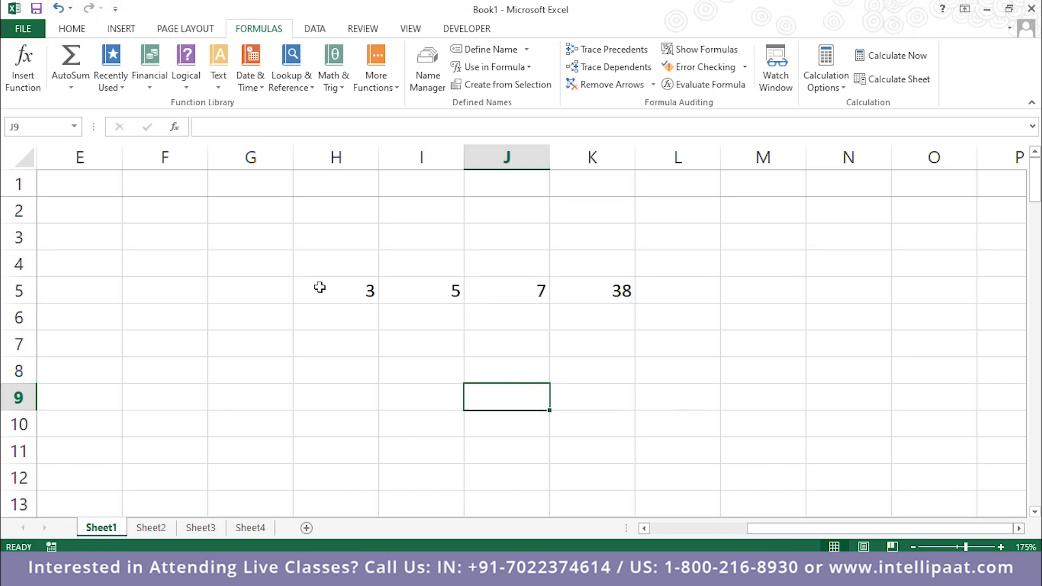
left_click_drag(321, 288, 493, 290)
left_click(462, 334)
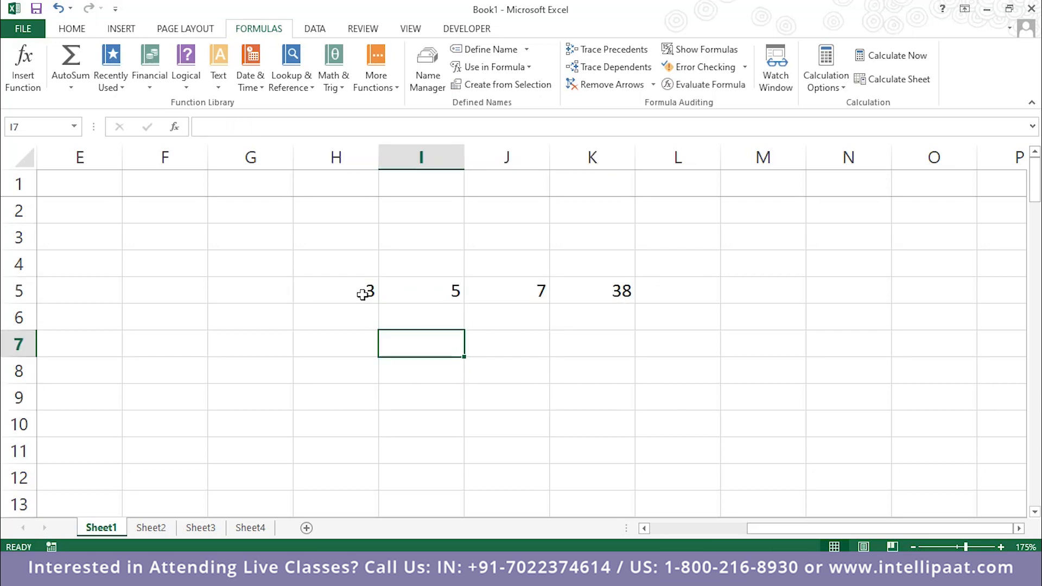
left_click_drag(363, 294, 400, 291)
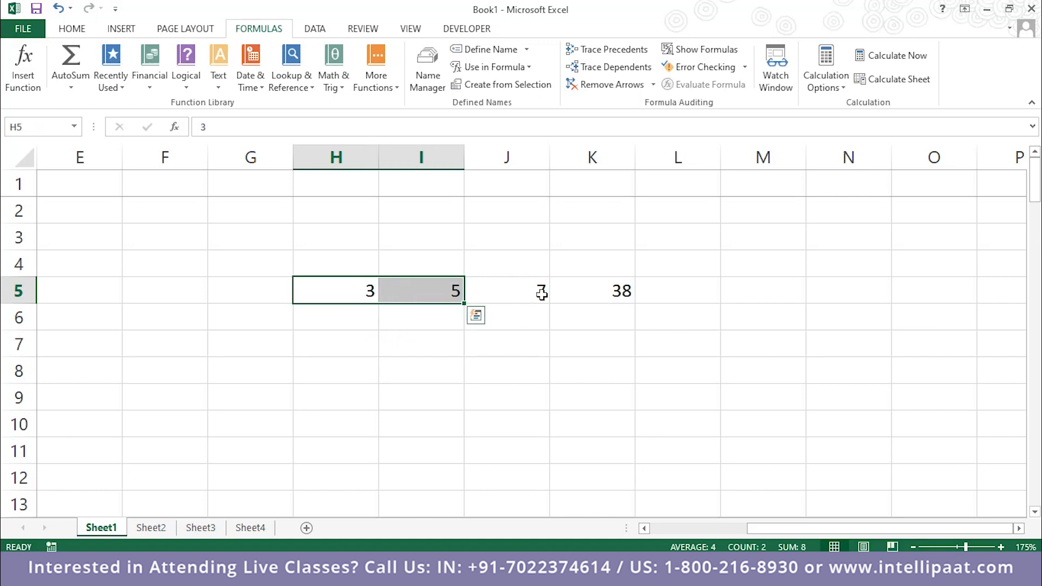
left_click(604, 326)
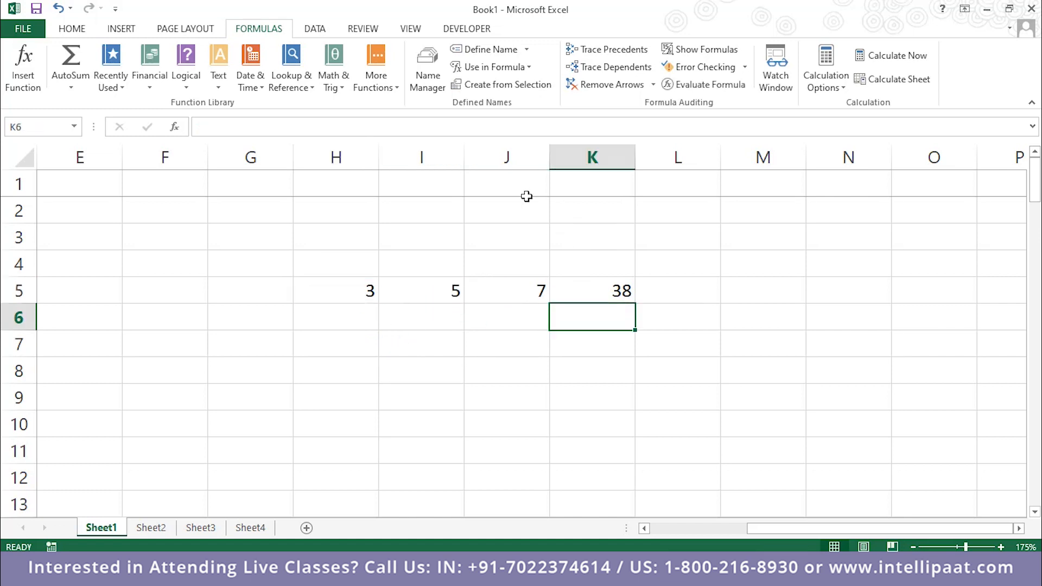
left_click(593, 293)
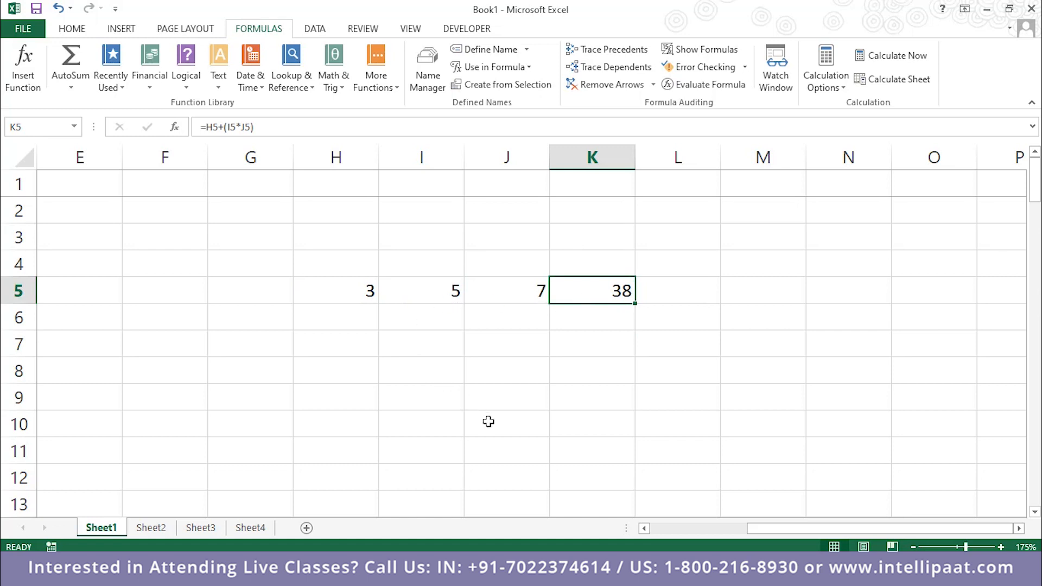